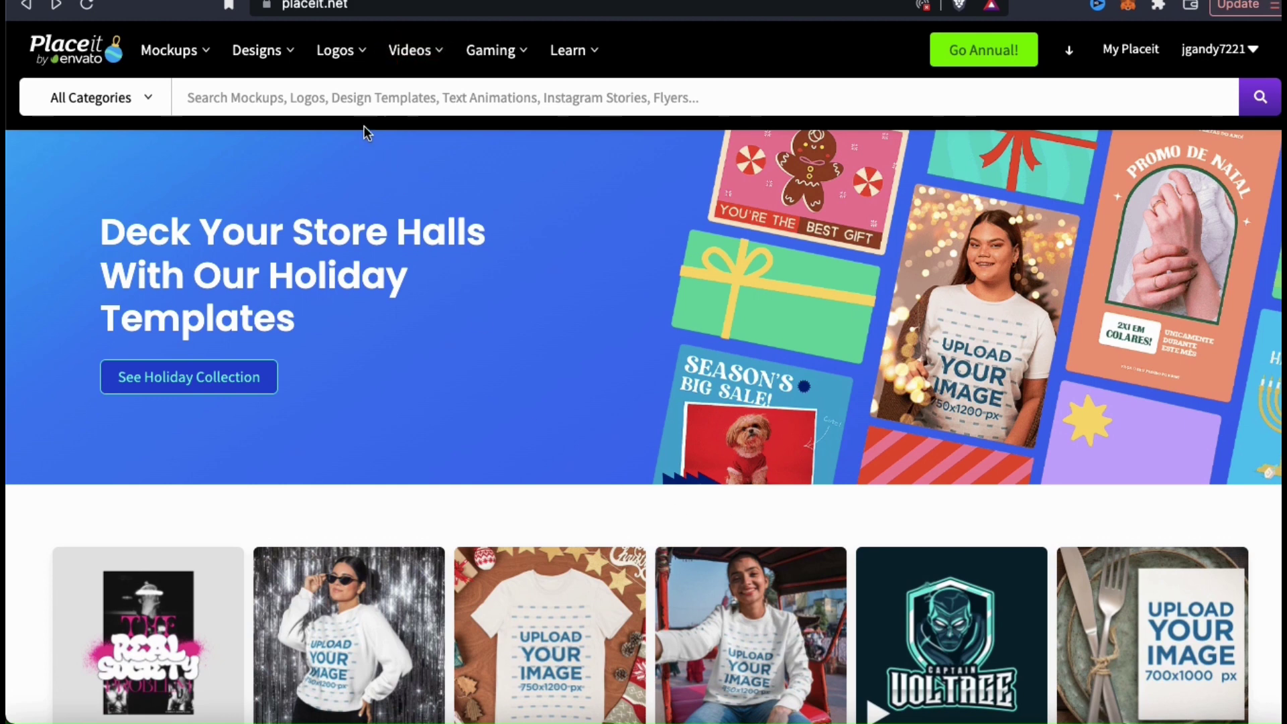
Browse the Logos menu's industry categories, such as Clothing & Beauty, Education & Arts and Shops.
mouse_move(339, 59)
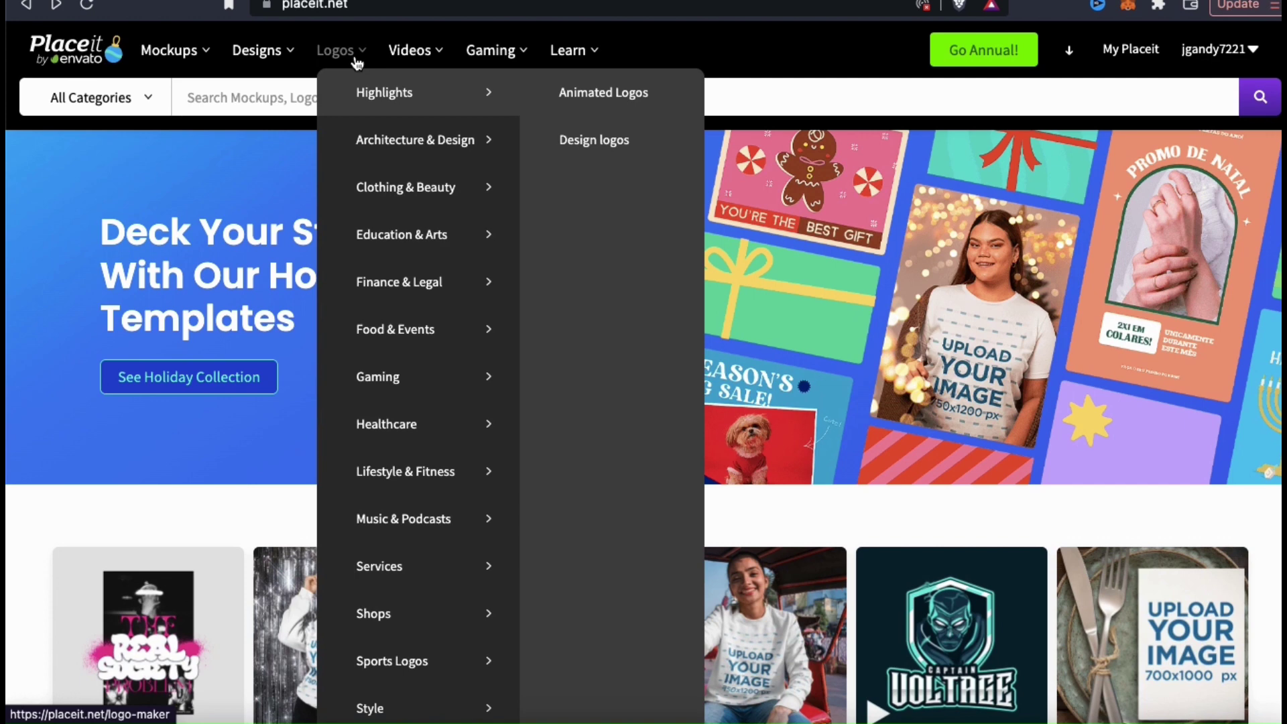
mouse_move(378, 183)
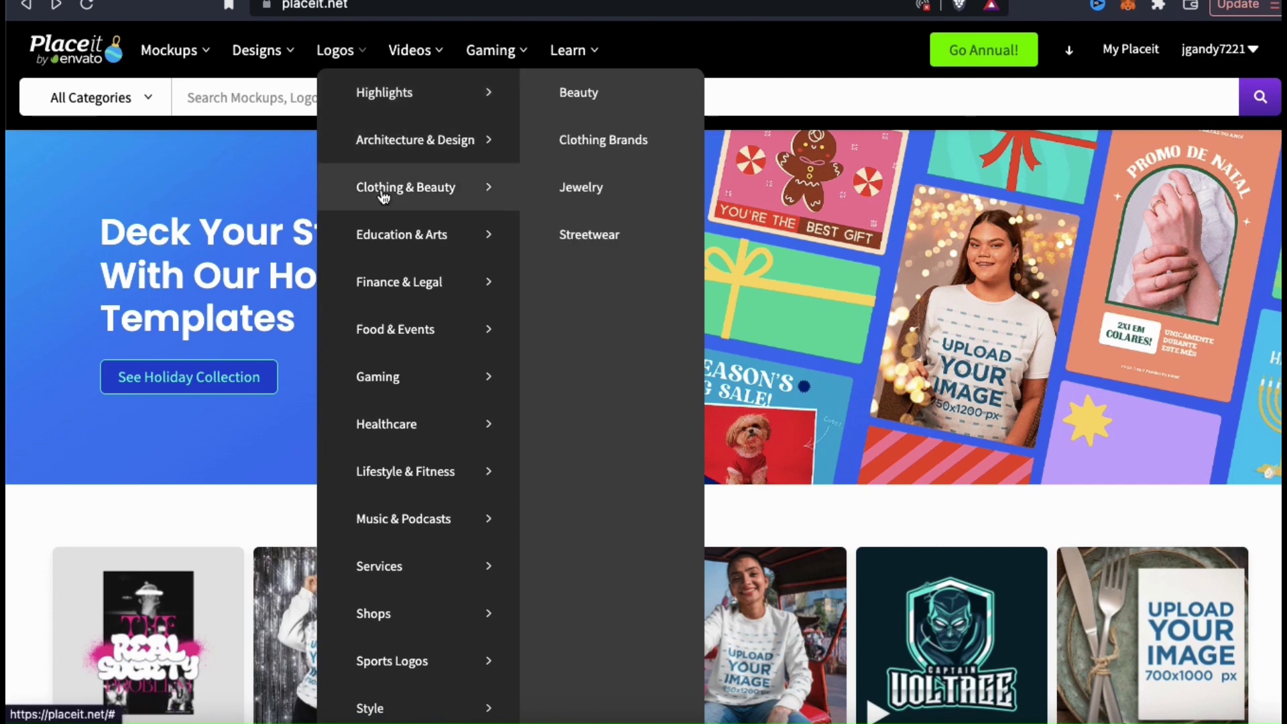
mouse_move(388, 230)
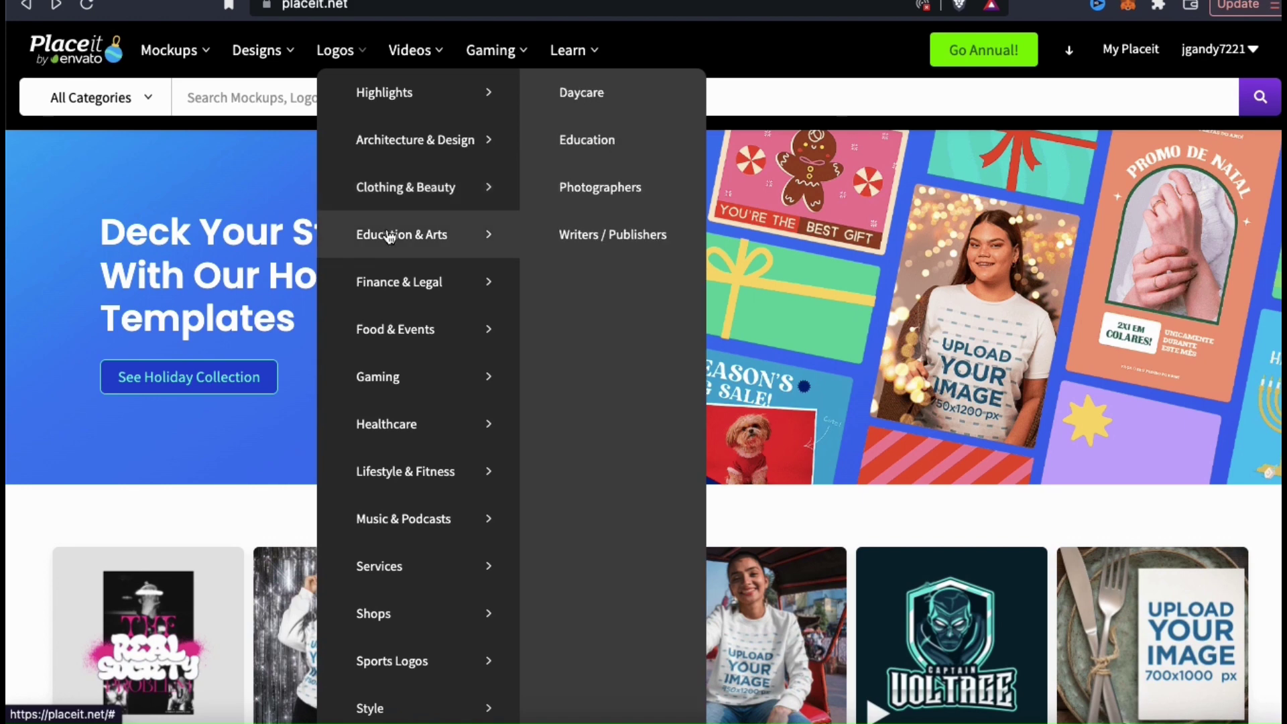
mouse_move(391, 277)
mouse_move(393, 317)
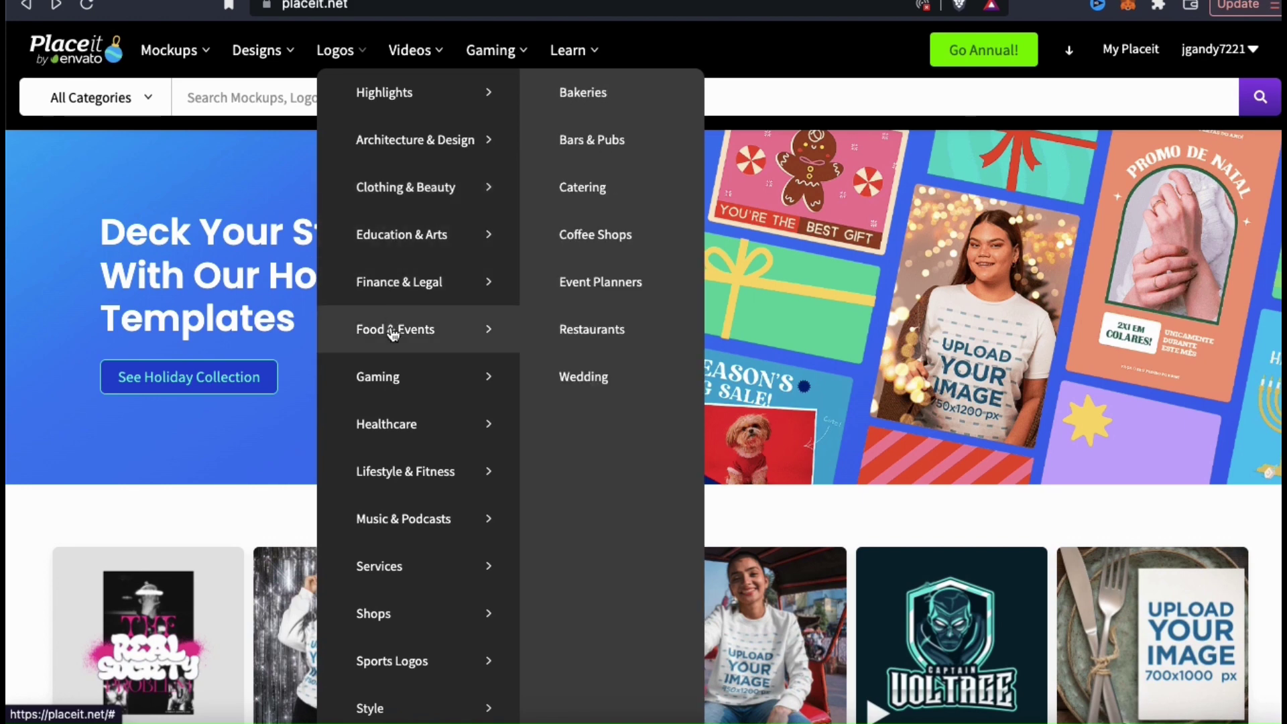
mouse_move(397, 382)
mouse_move(404, 423)
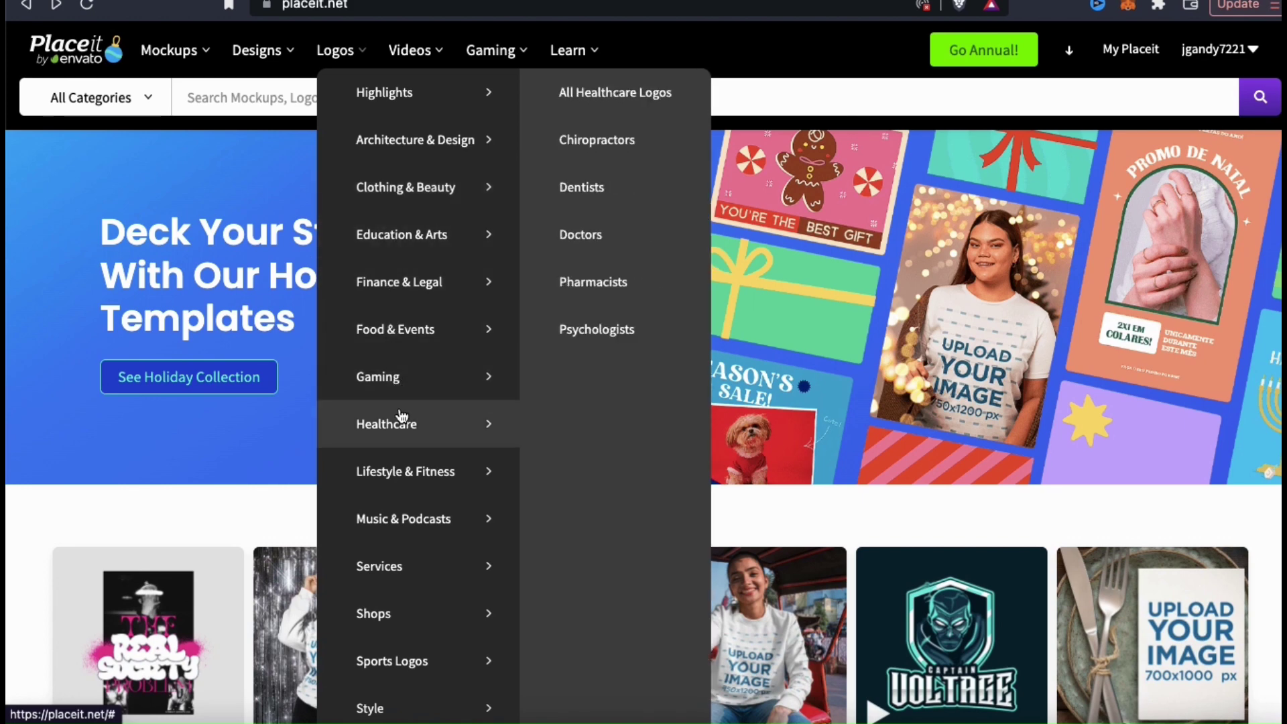
mouse_move(402, 464)
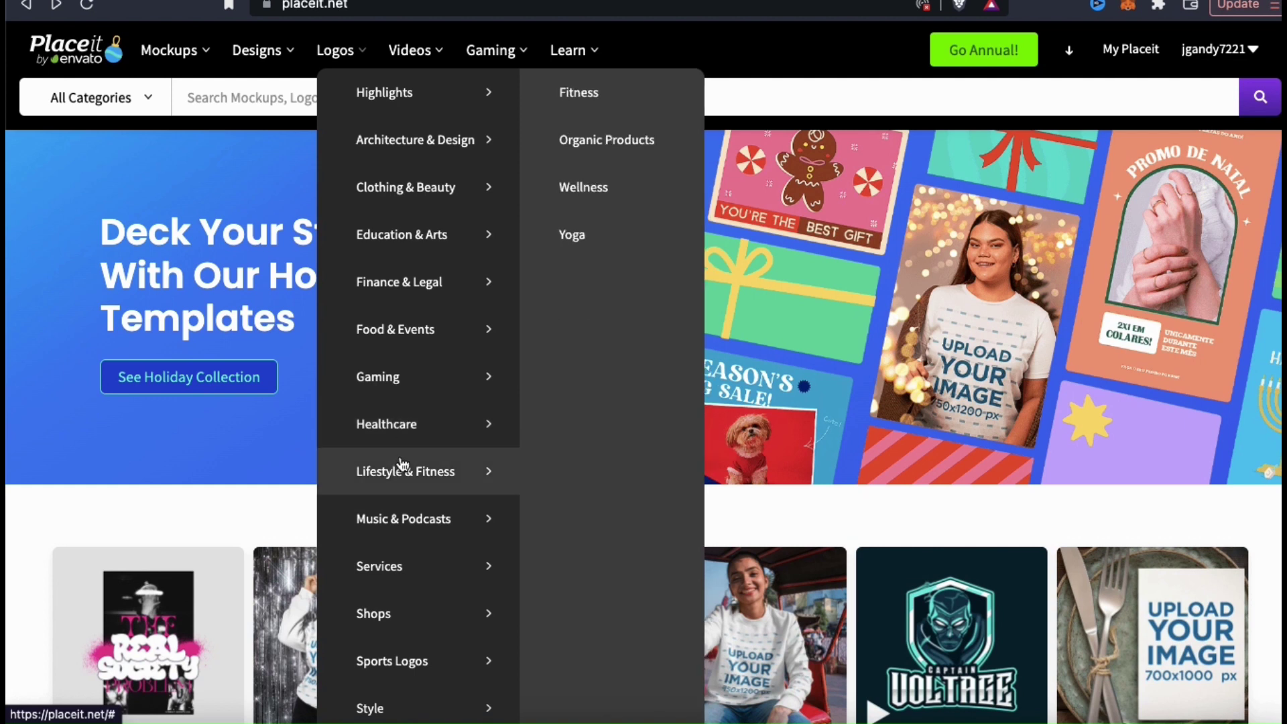
mouse_move(406, 511)
mouse_move(411, 559)
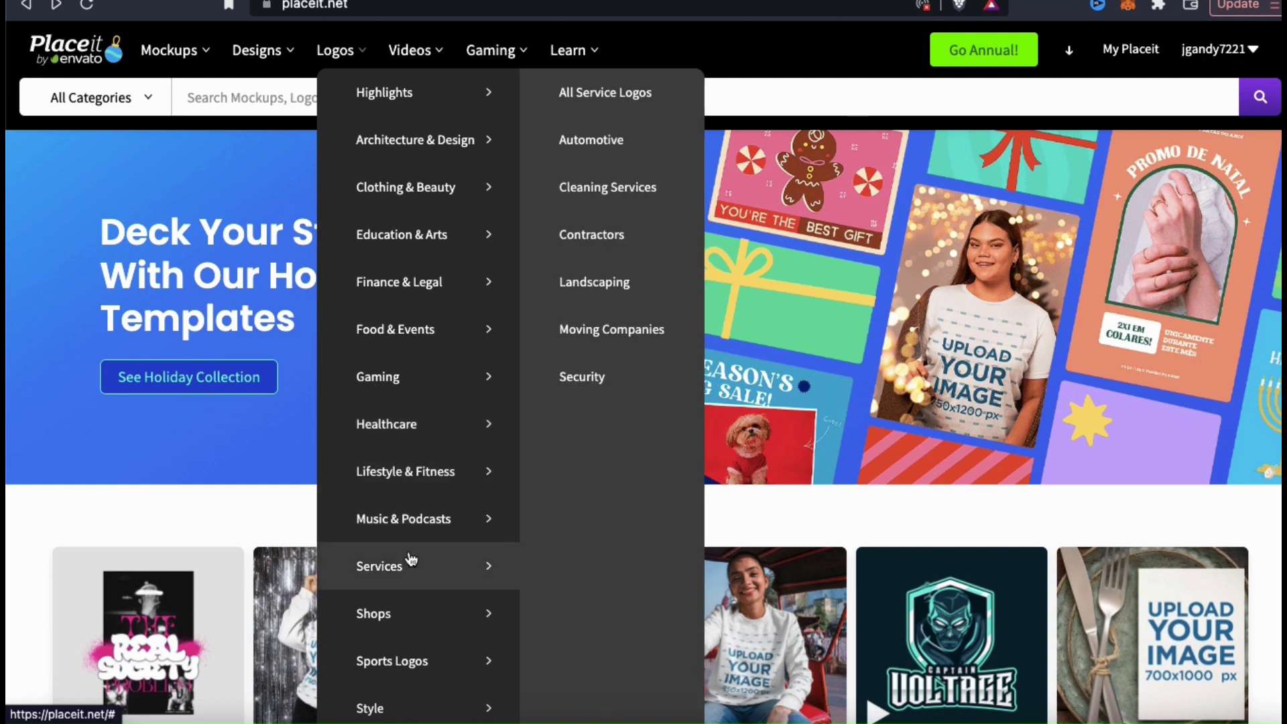
mouse_move(414, 611)
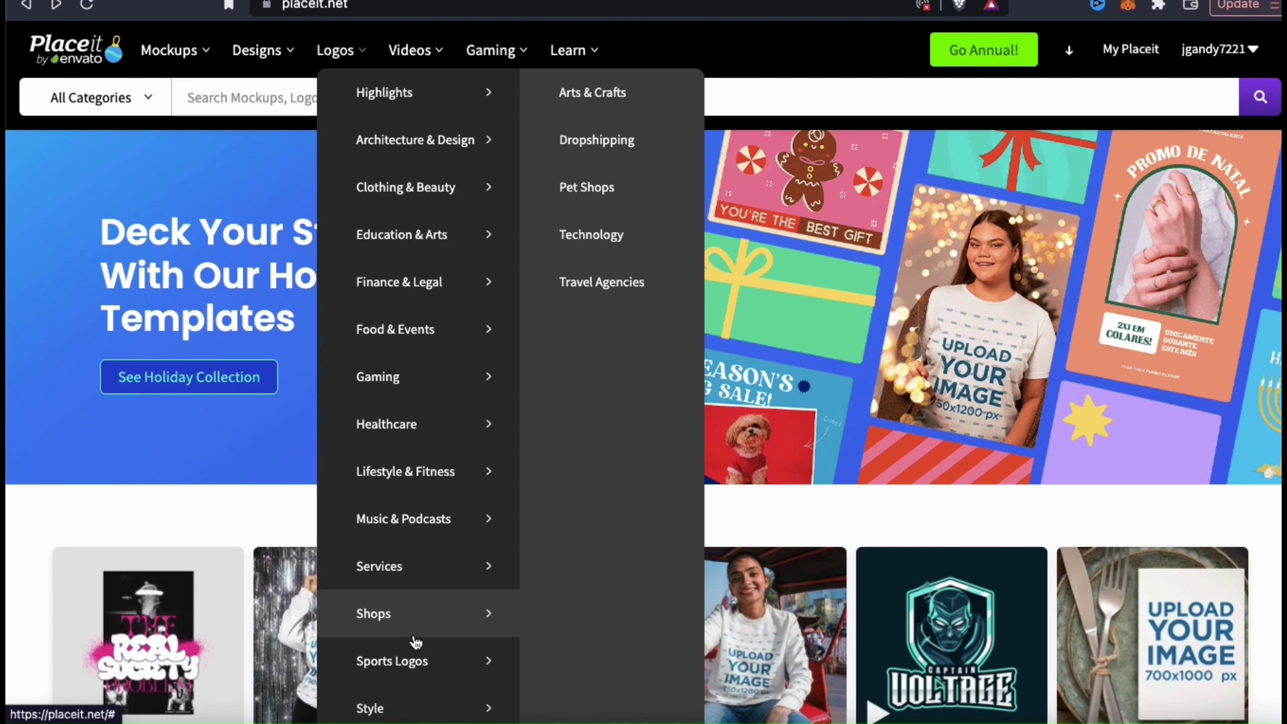
scroll(363, 59, "down", 1)
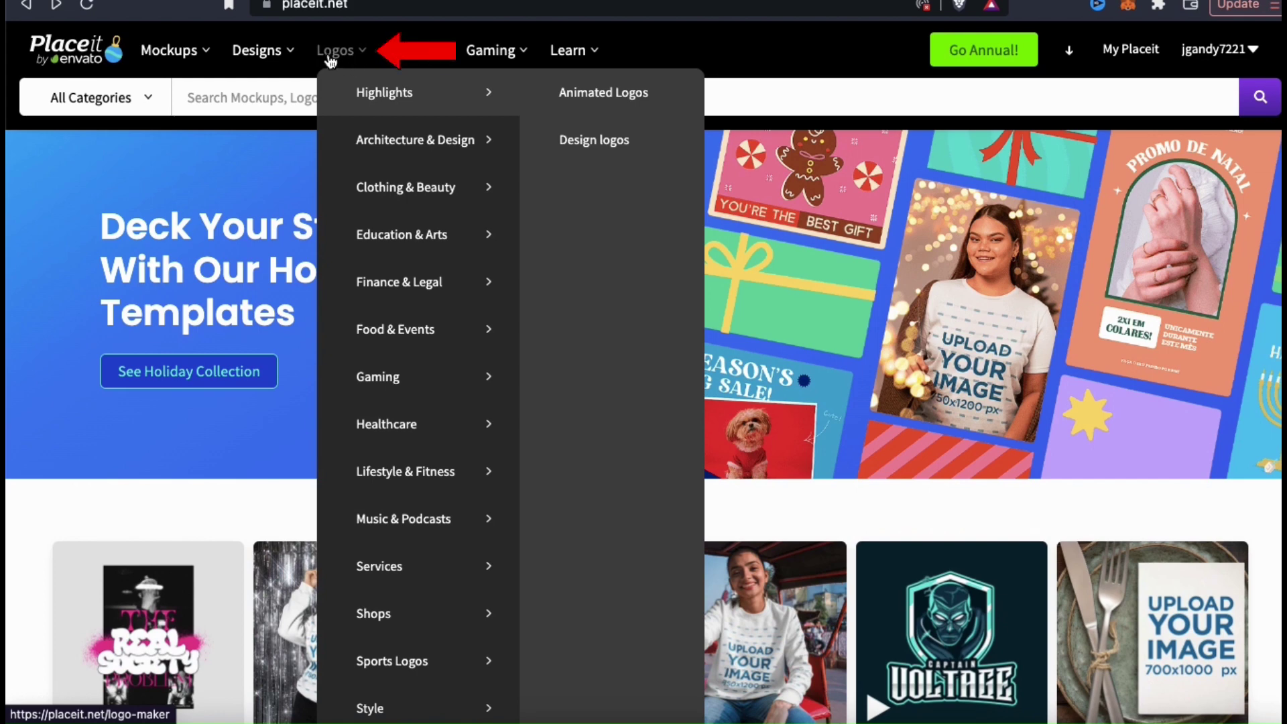
Open the logo maker, enter 'King Apparel' as the company name and continue.
left_click(344, 61)
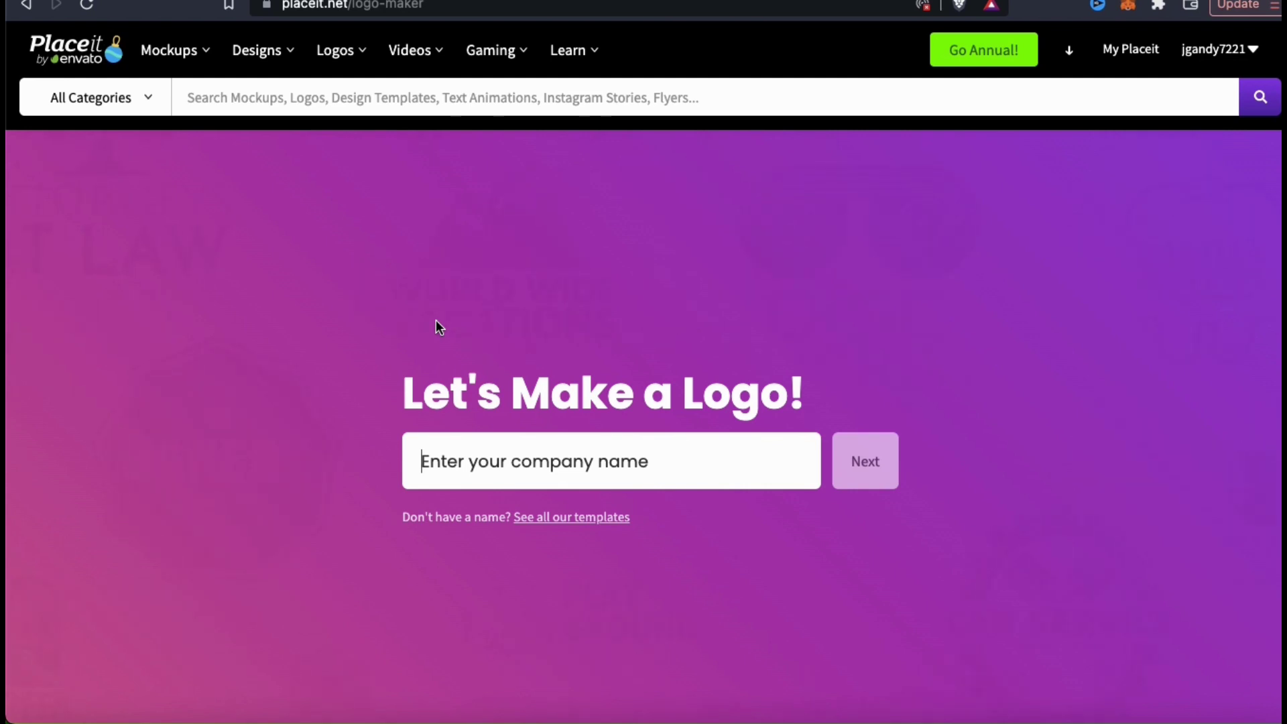
type("King Apparel")
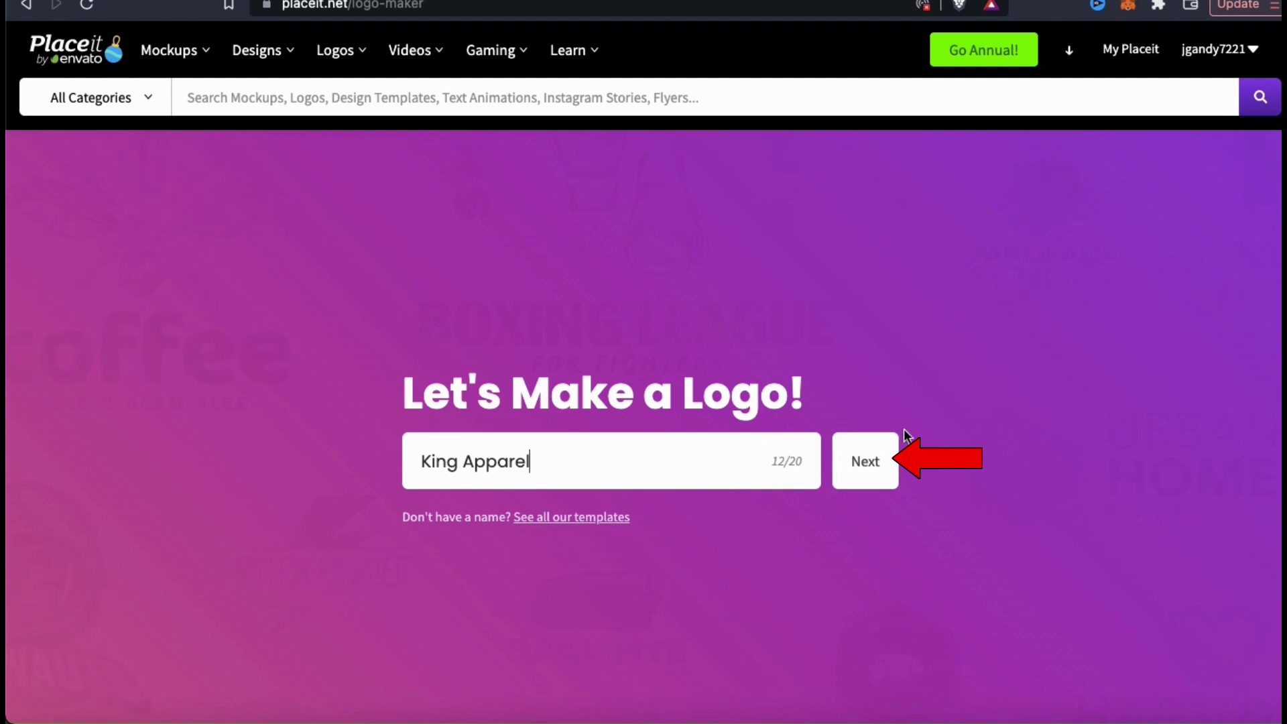
left_click(866, 473)
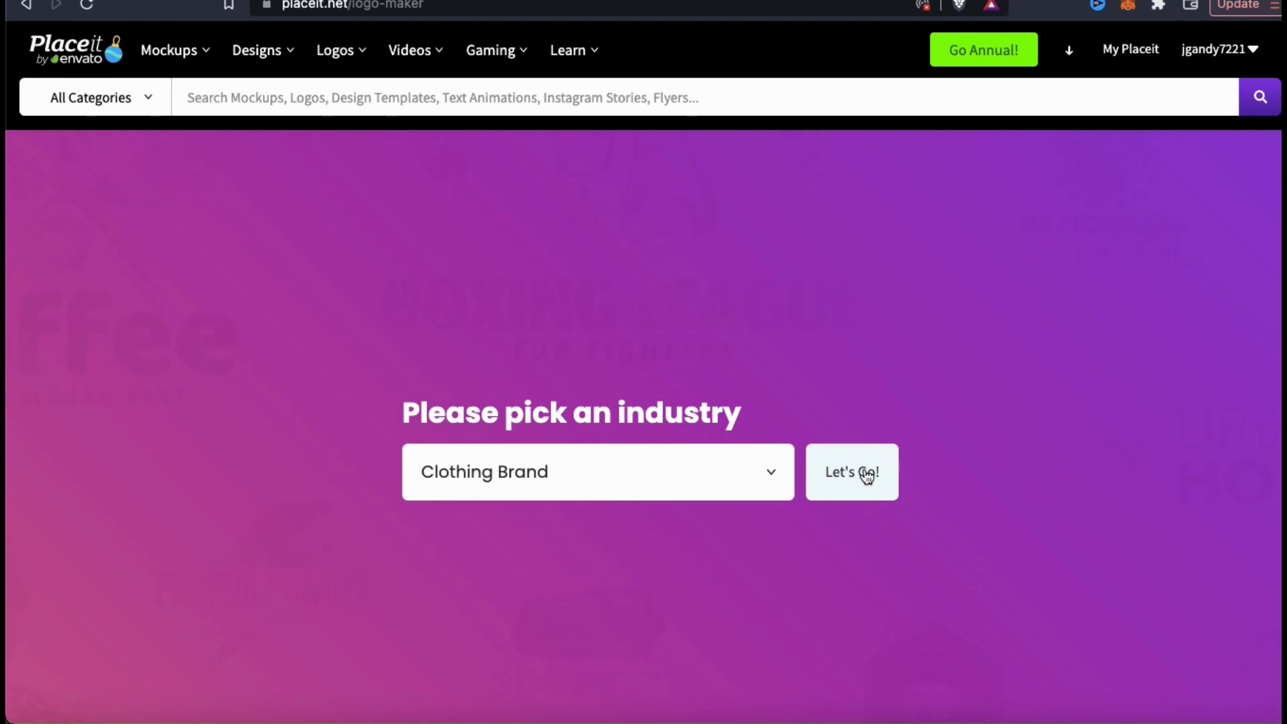
Pick Clothing Brand from the industry list and confirm it to see matching logos.
left_click(776, 480)
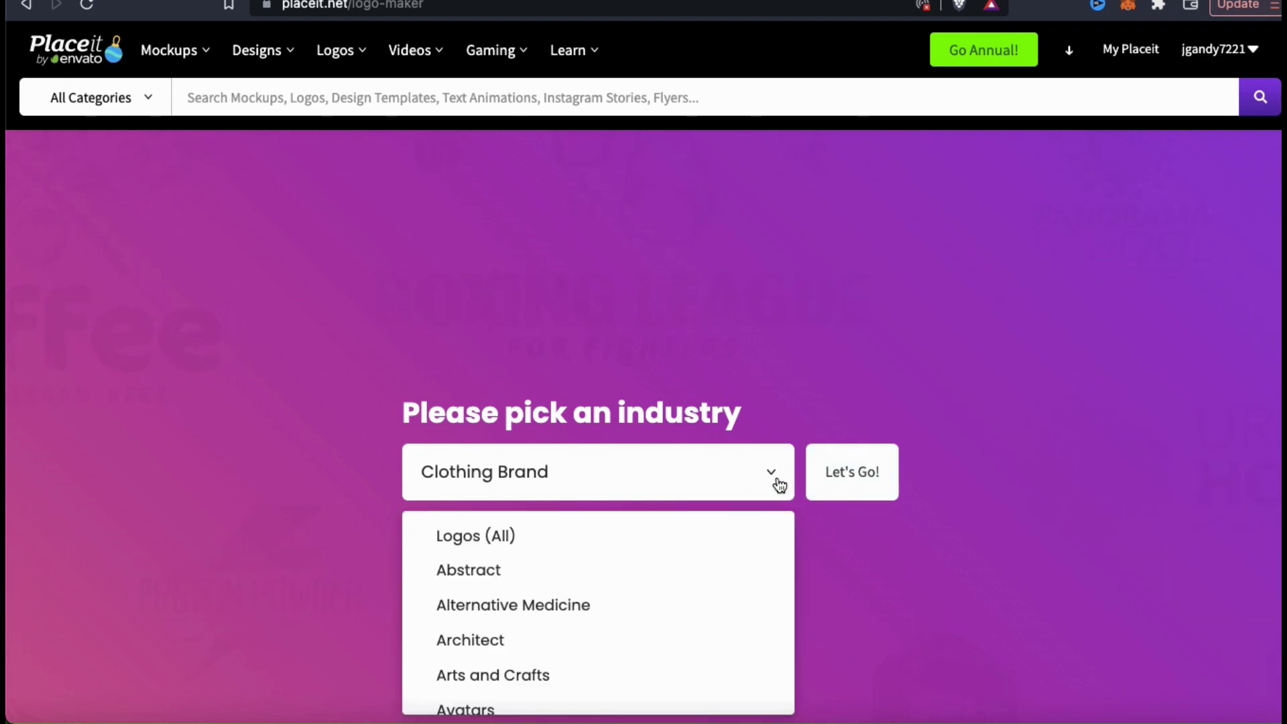
scroll(778, 483, "down", 1)
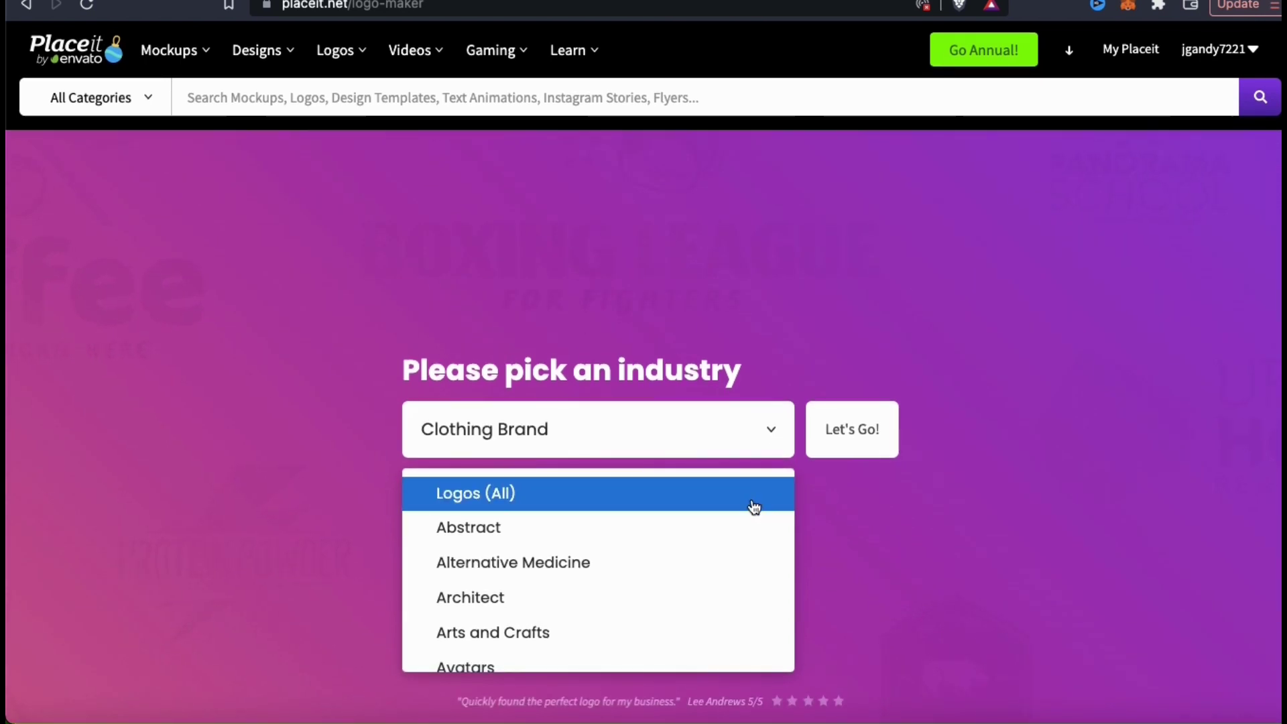
scroll(754, 503, "down", 2)
scroll(754, 507, "down", 8)
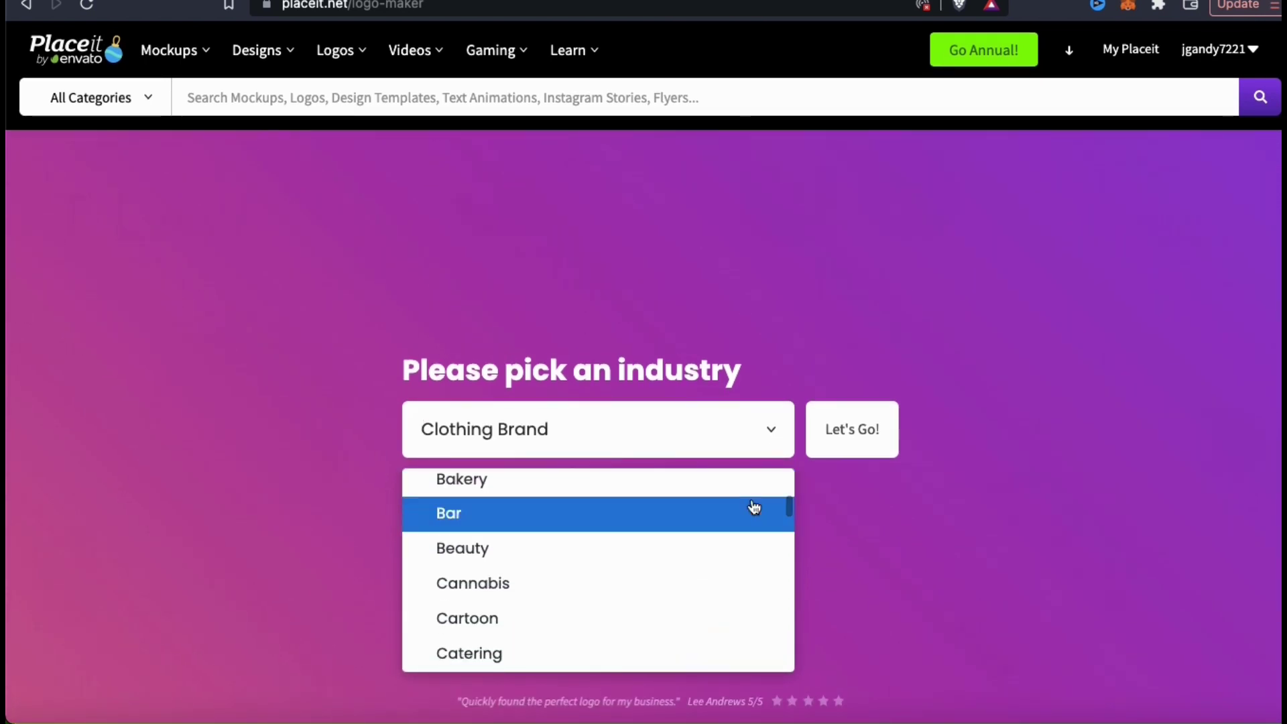
scroll(754, 507, "down", 8)
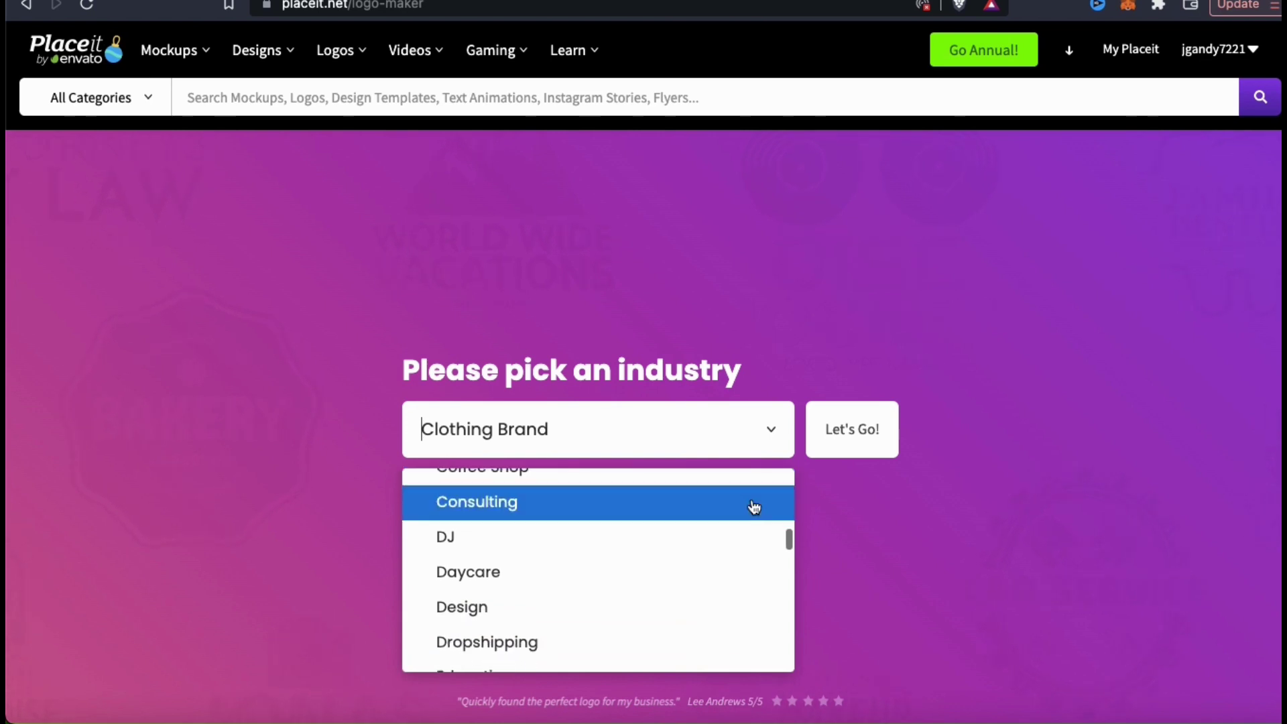
scroll(754, 507, "down", 8)
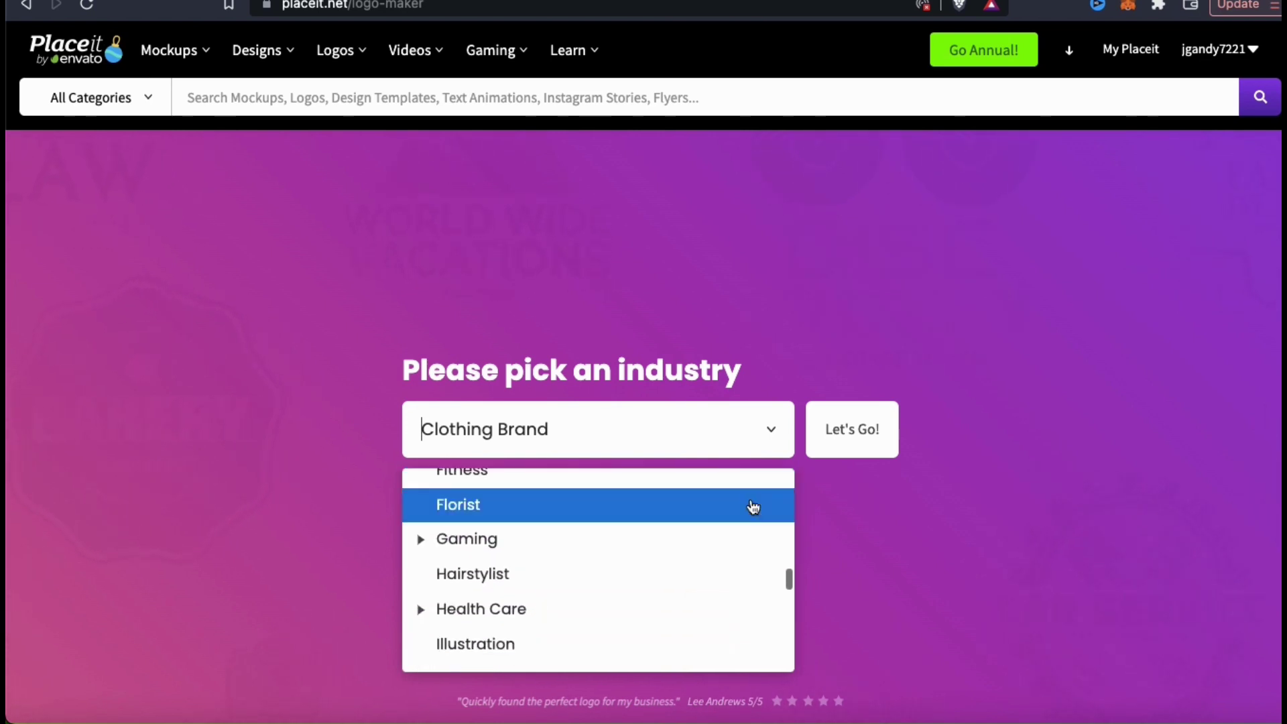
scroll(754, 507, "down", 10)
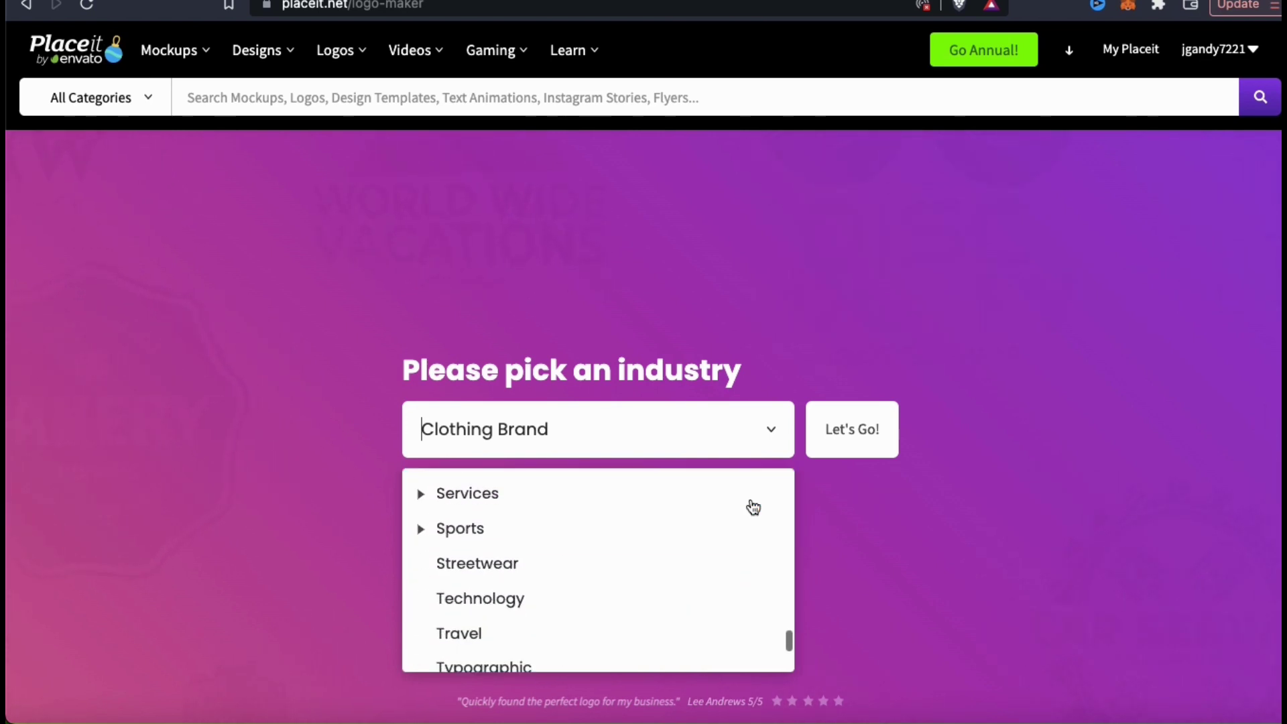
scroll(754, 507, "up", 20)
scroll(754, 508, "down", 4)
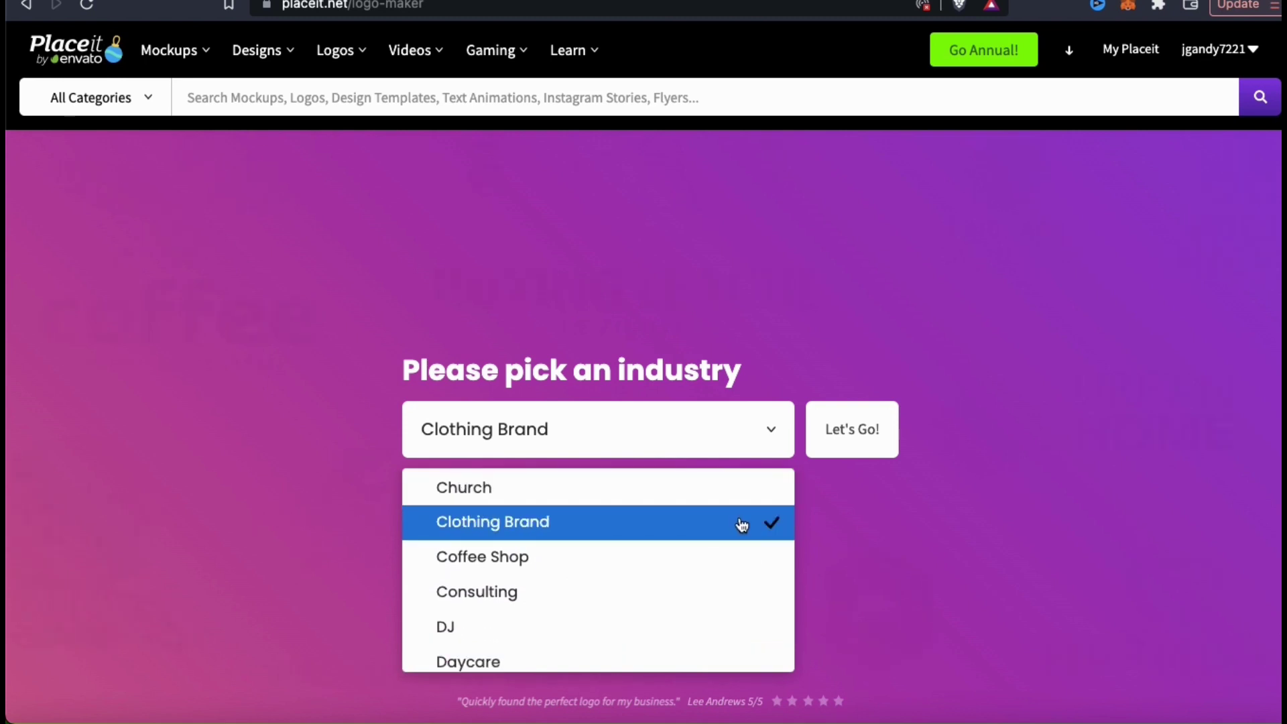
left_click(741, 521)
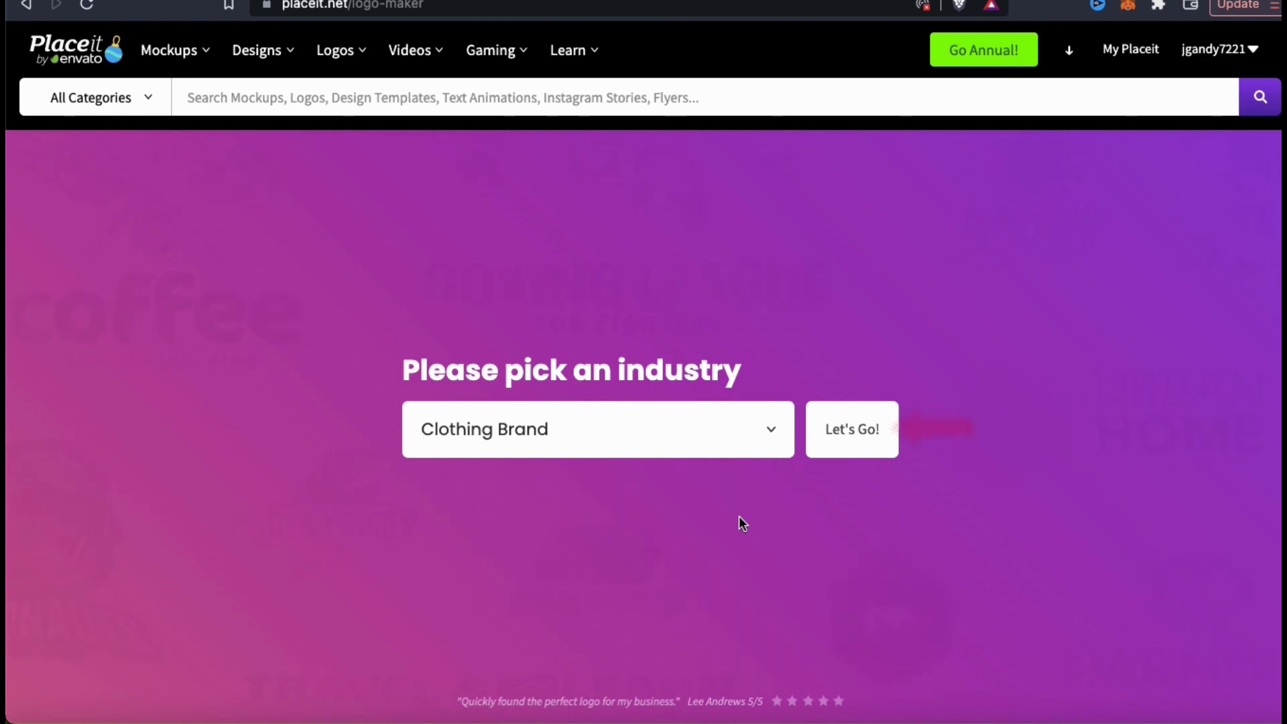
left_click(850, 443)
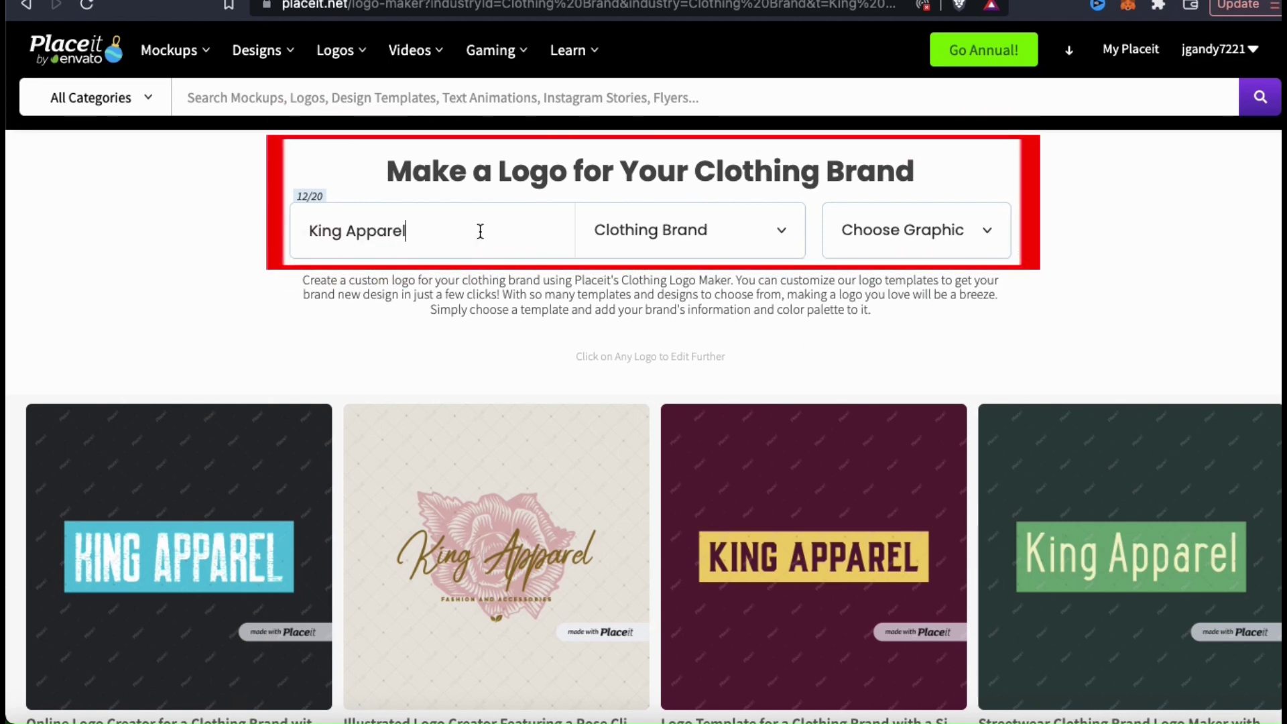
Look through the industry category and graphic filters without changing them.
left_click(791, 239)
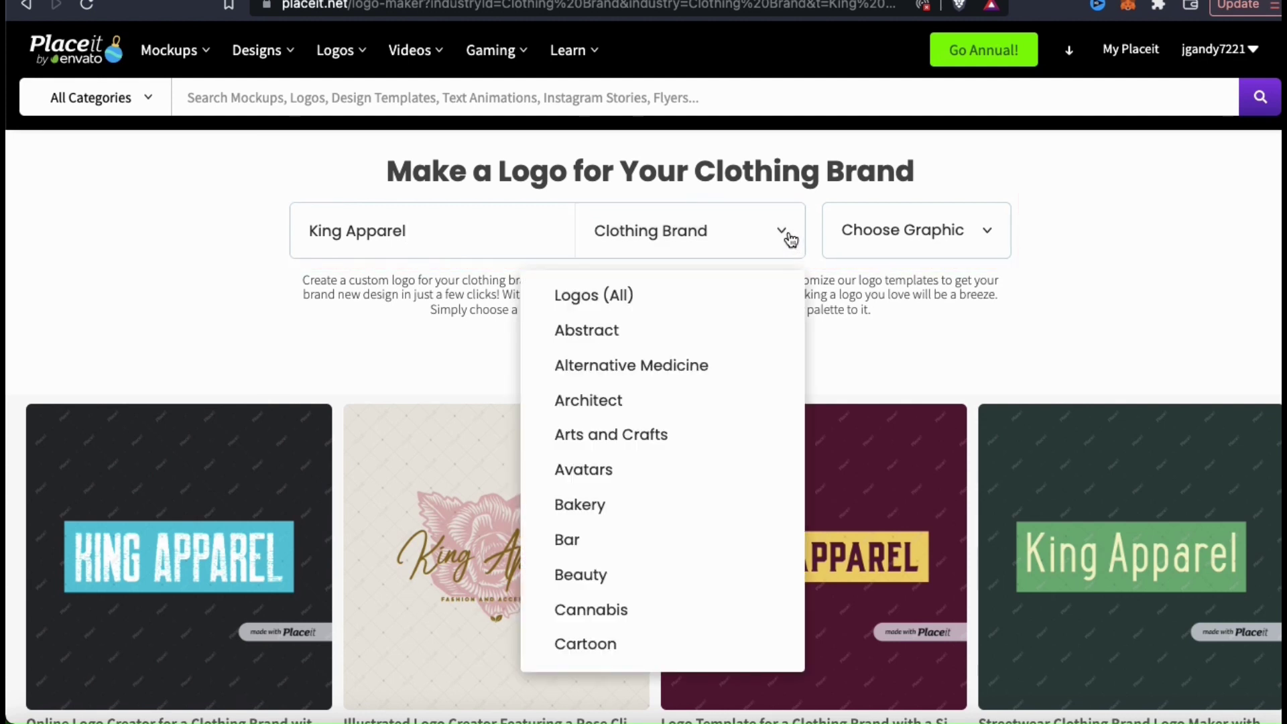
left_click(988, 235)
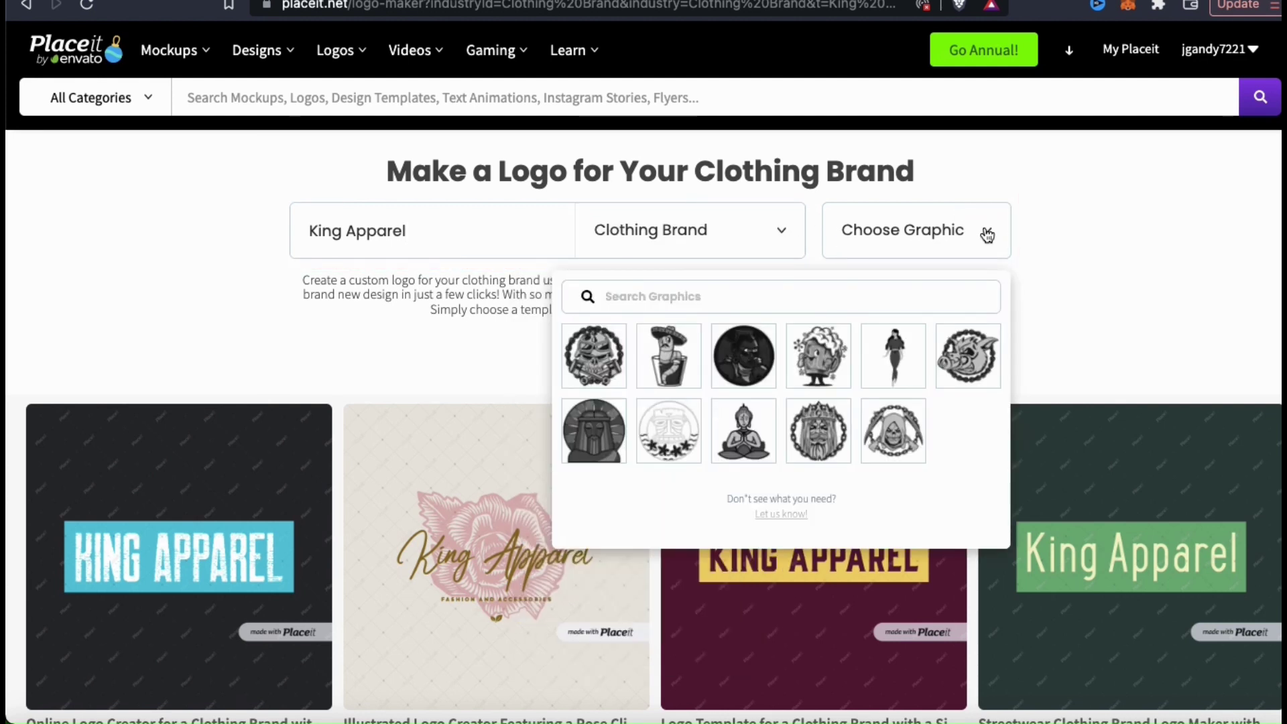
left_click(1088, 244)
Scroll the logo templates onto page 2 to reach the teal textured-circle clothing design.
scroll(1116, 261, "down", 5)
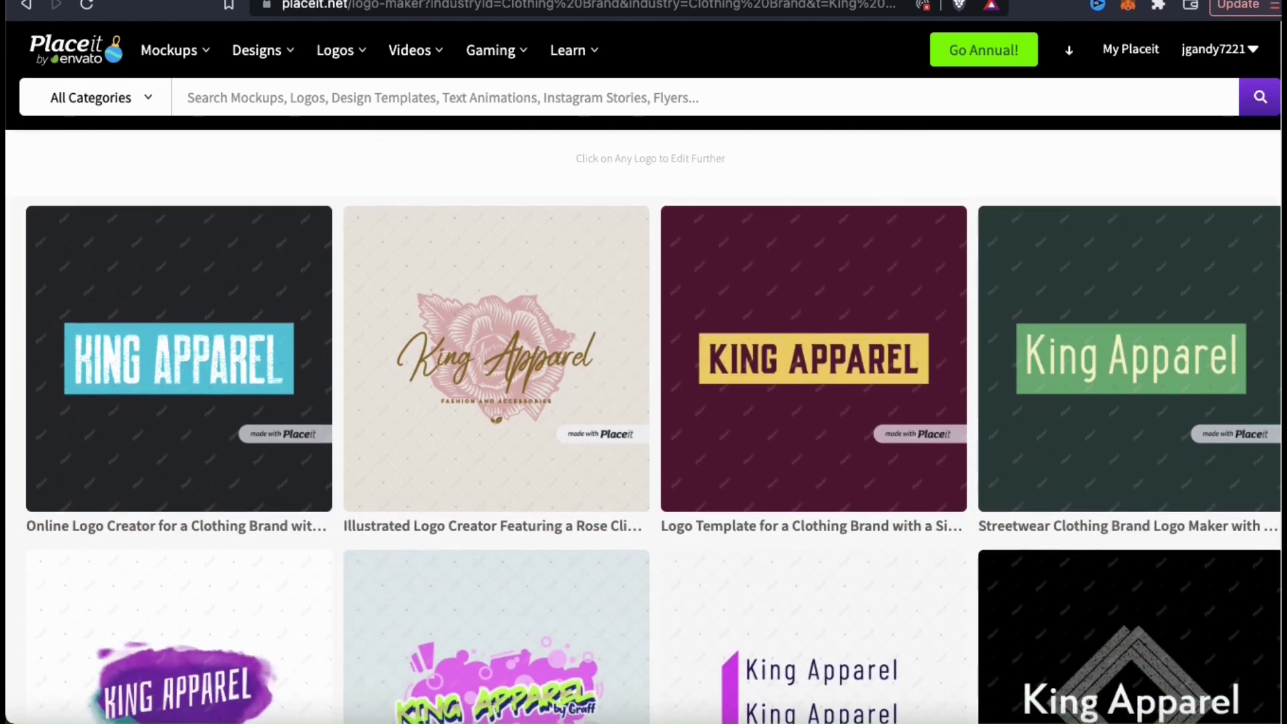
scroll(654, 419, "down", 5)
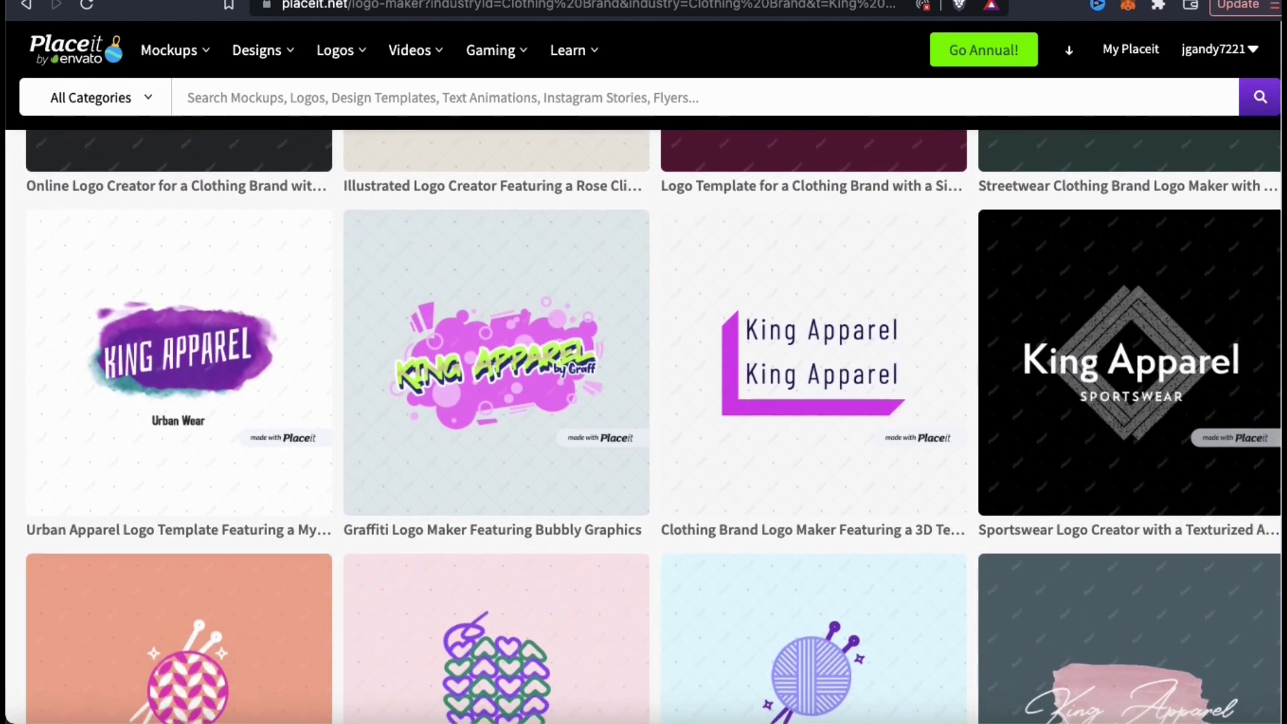
scroll(654, 426, "down", 5)
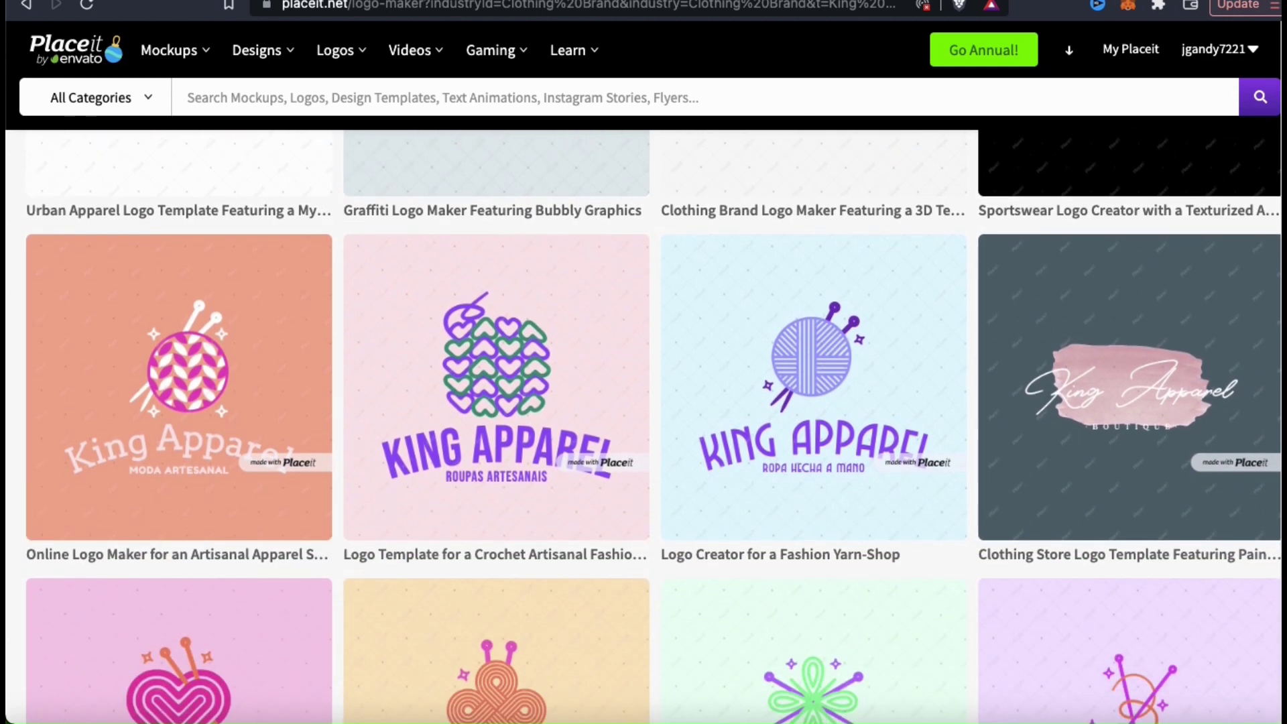
scroll(654, 426, "down", 5)
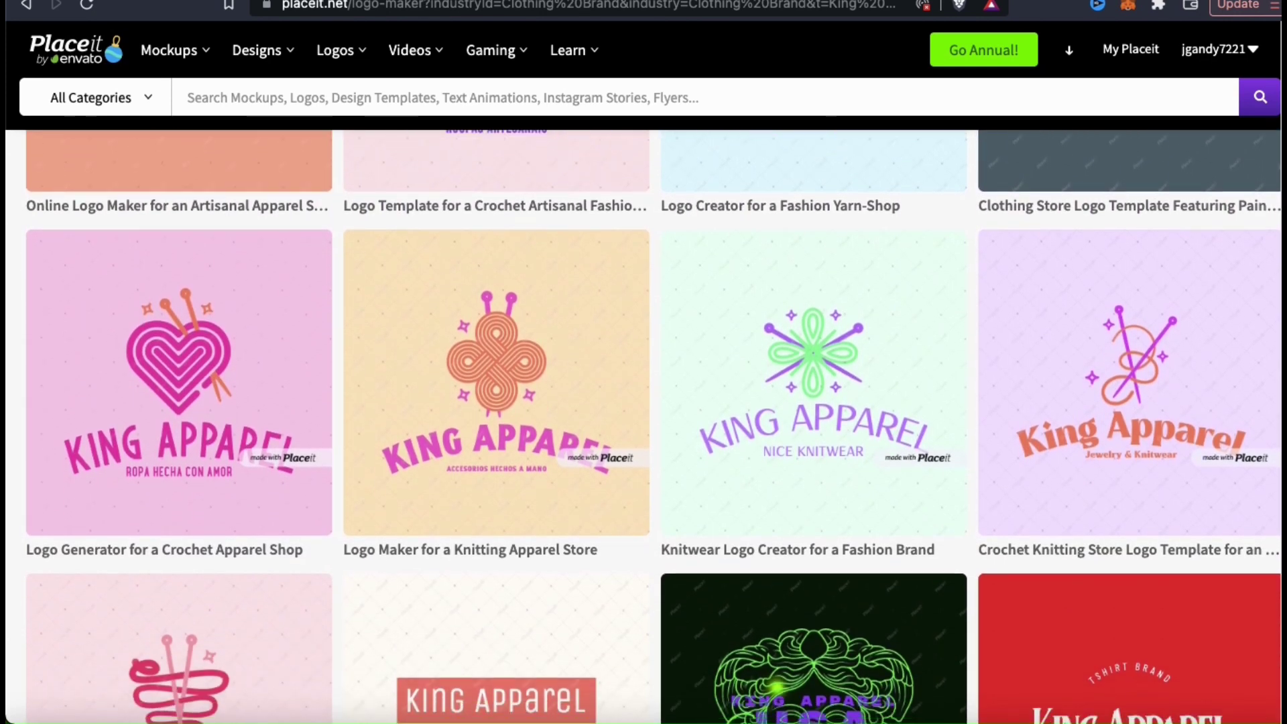
scroll(653, 427, "down", 15)
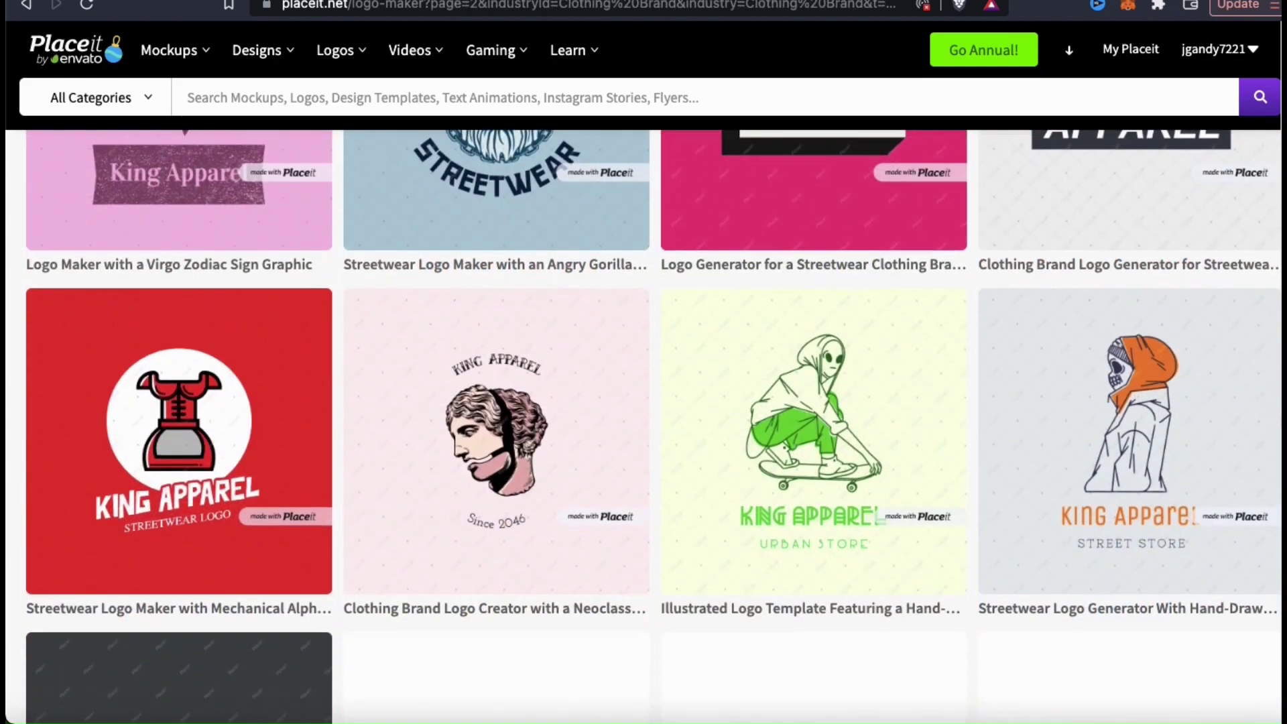
scroll(654, 426, "down", 6)
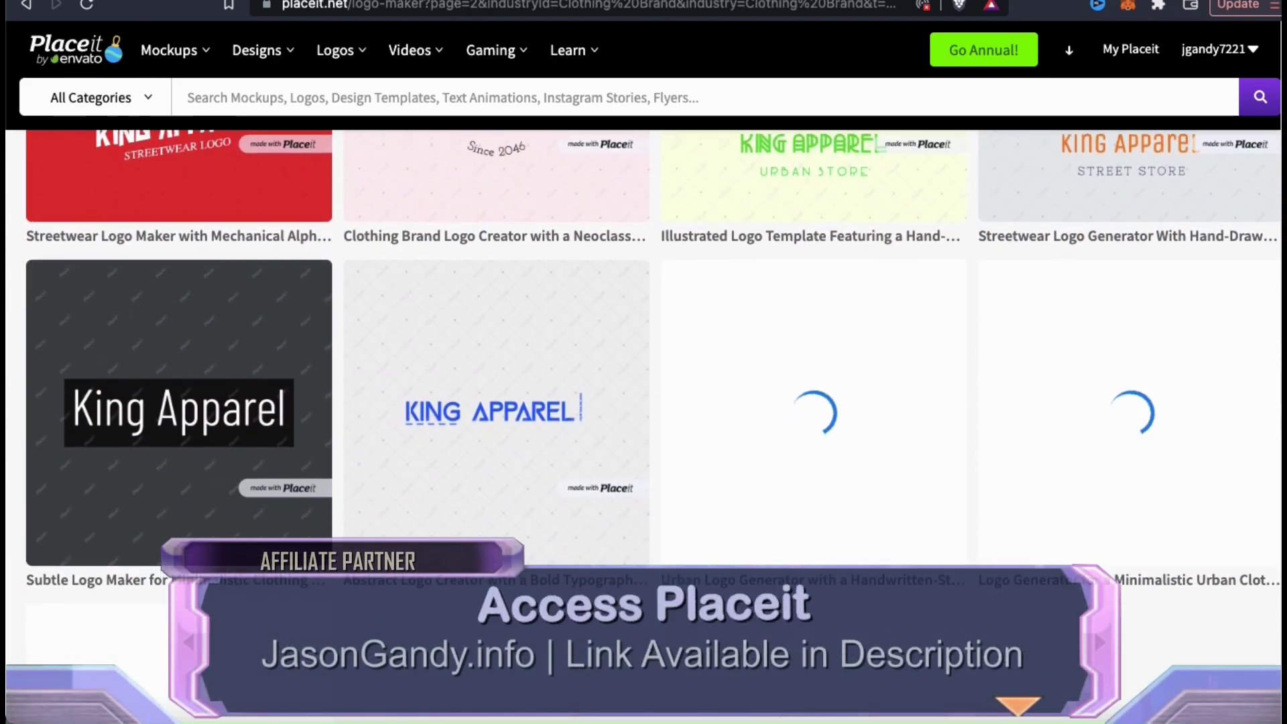
scroll(653, 426, "down", 4)
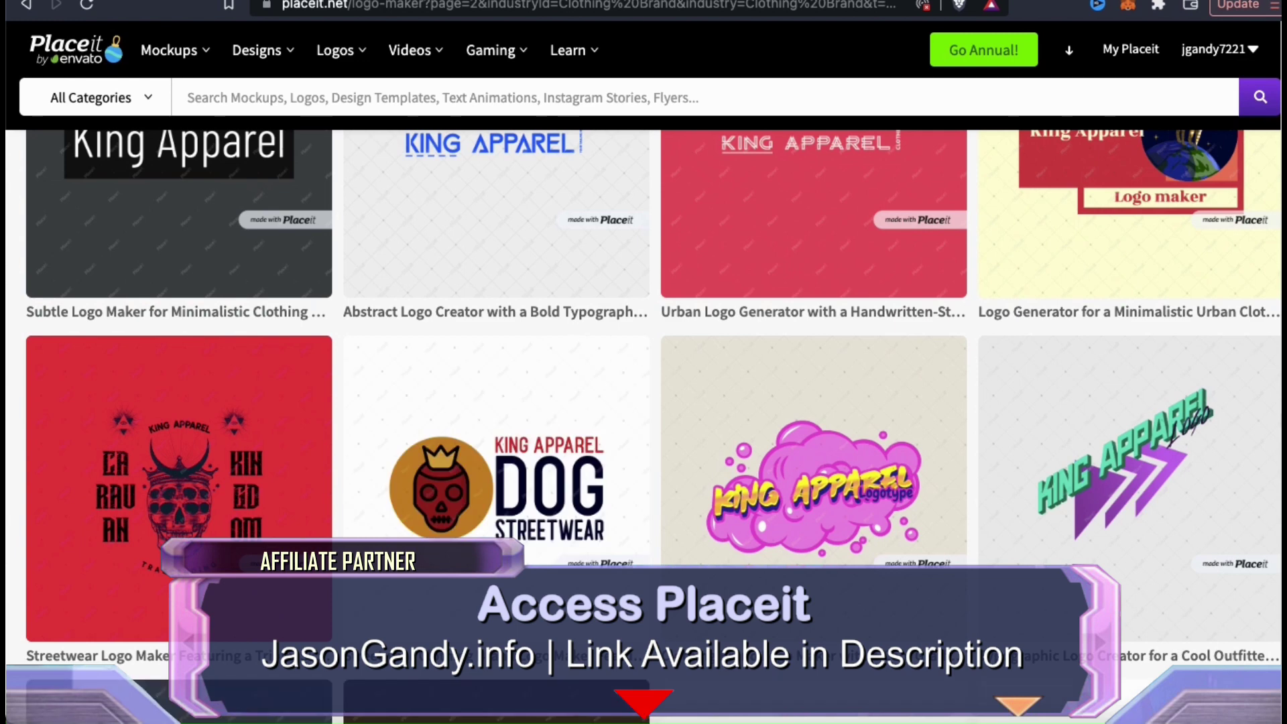
scroll(654, 426, "down", 6)
scroll(653, 427, "down", 3)
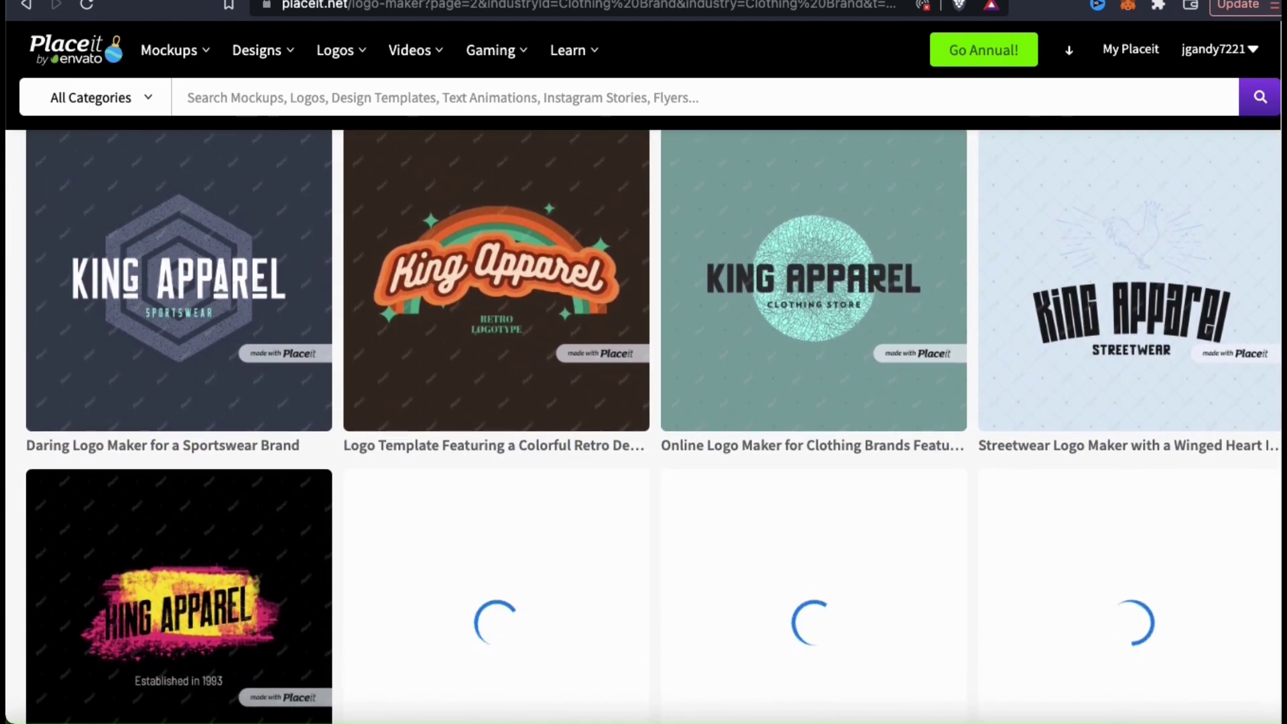
scroll(653, 426, "down", 4)
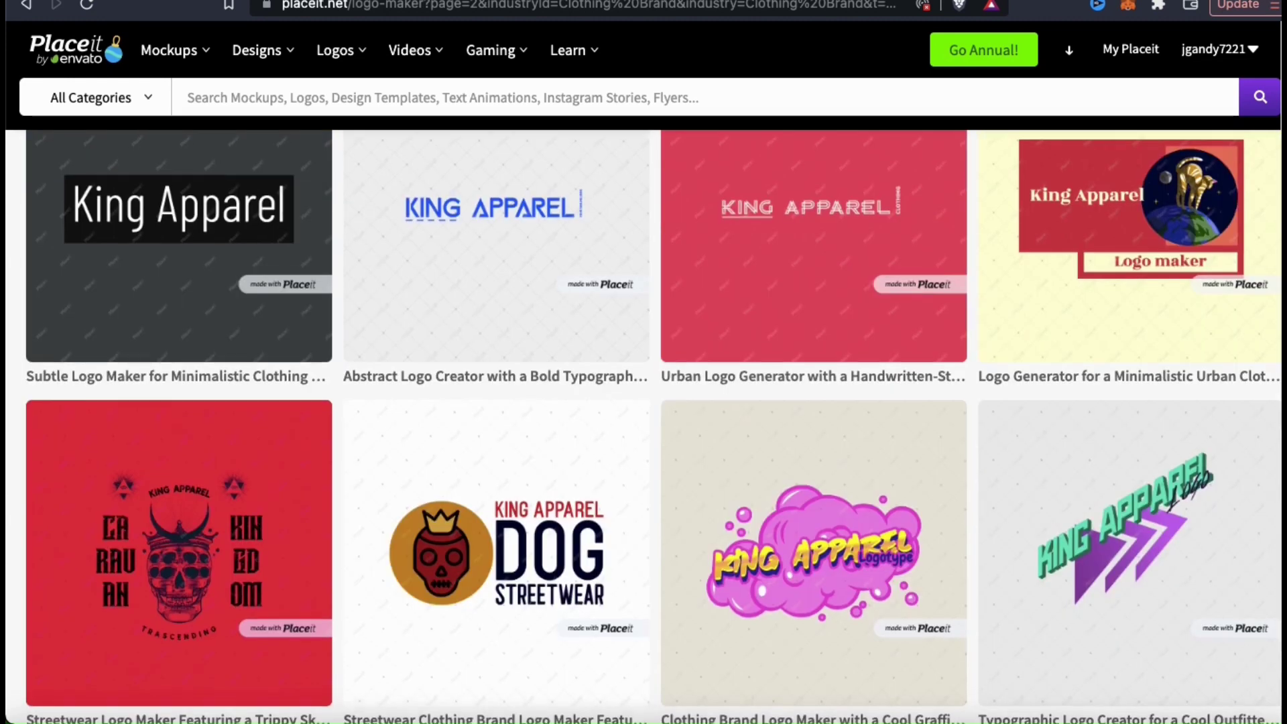
scroll(654, 426, "down", 5)
scroll(653, 427, "down", 1)
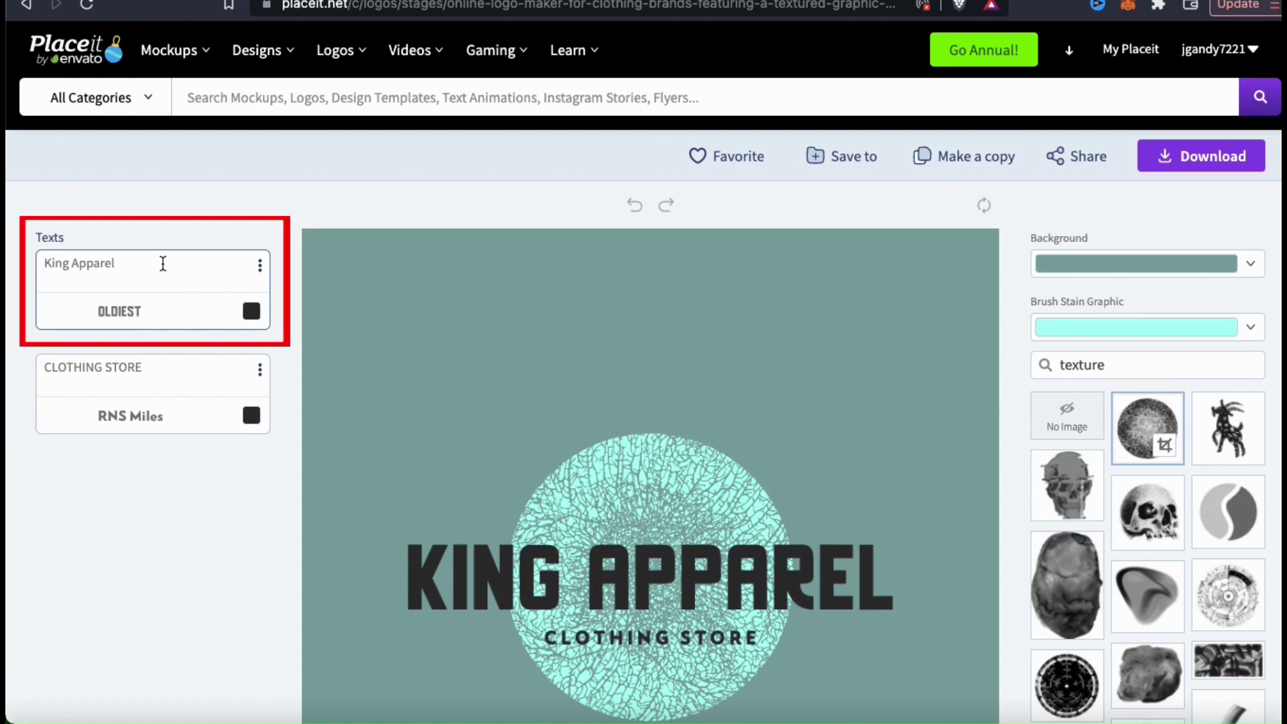
Highlight the King Apparel title text in the template editor, then deselect it.
left_click_drag(125, 264, 36, 265)
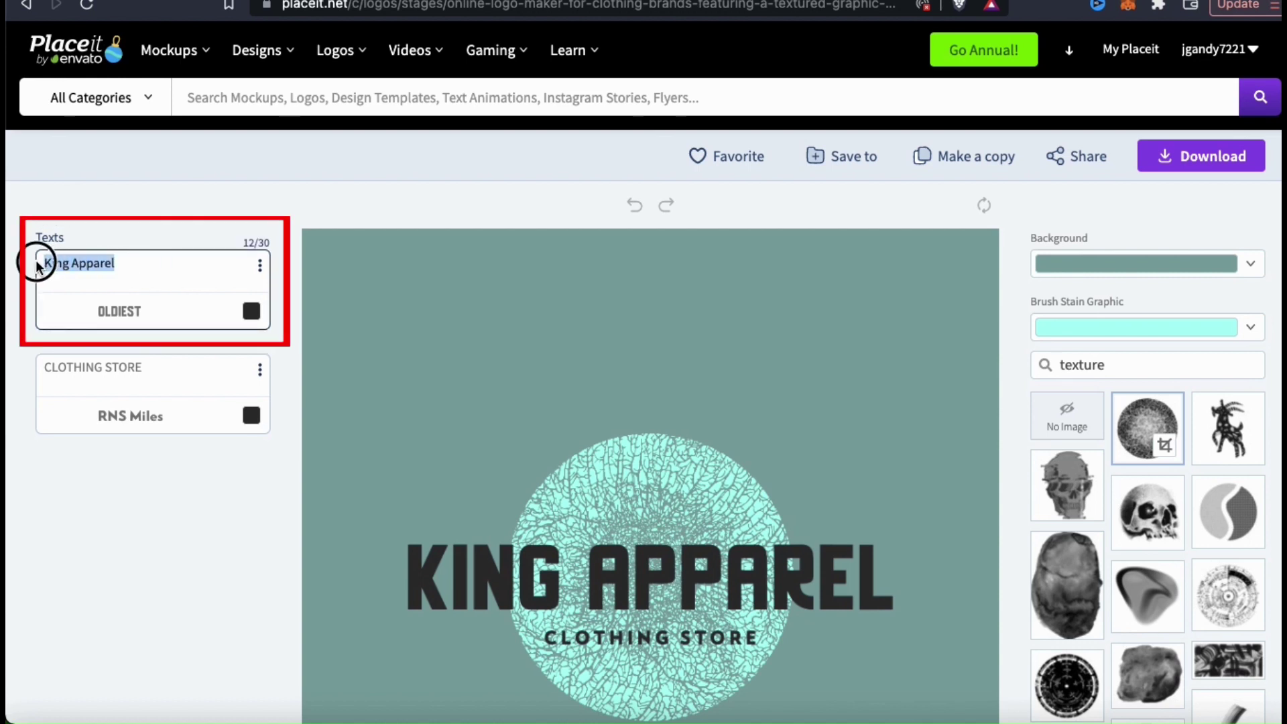
left_click(153, 267)
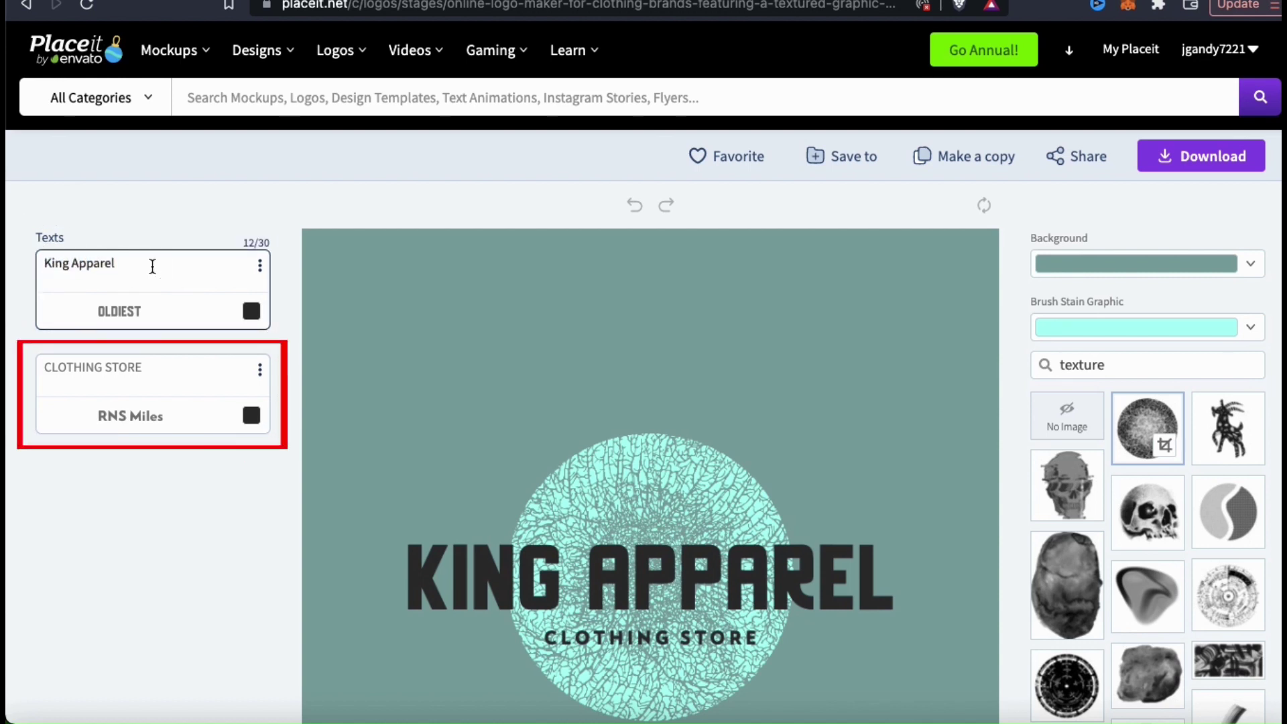
Replace the CLOTHING STORE tagline with 'As Royal As It Gets.'.
triple_click(142, 370)
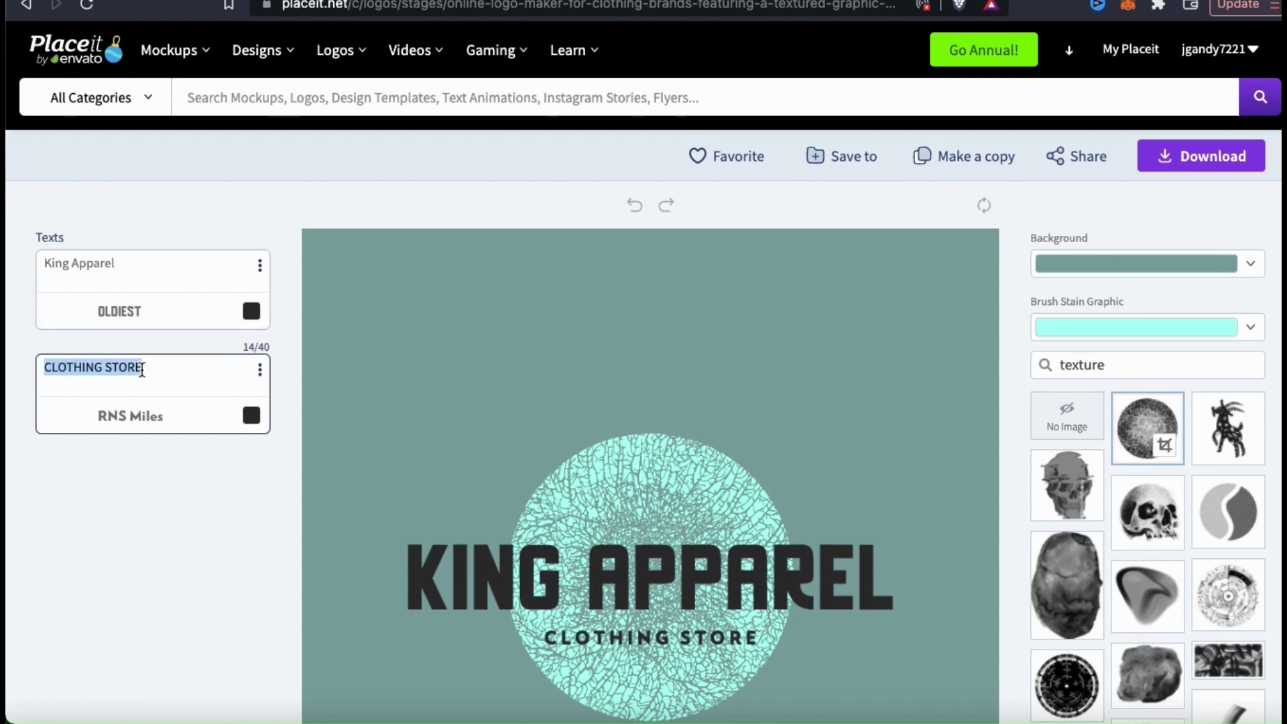
type("As Roy")
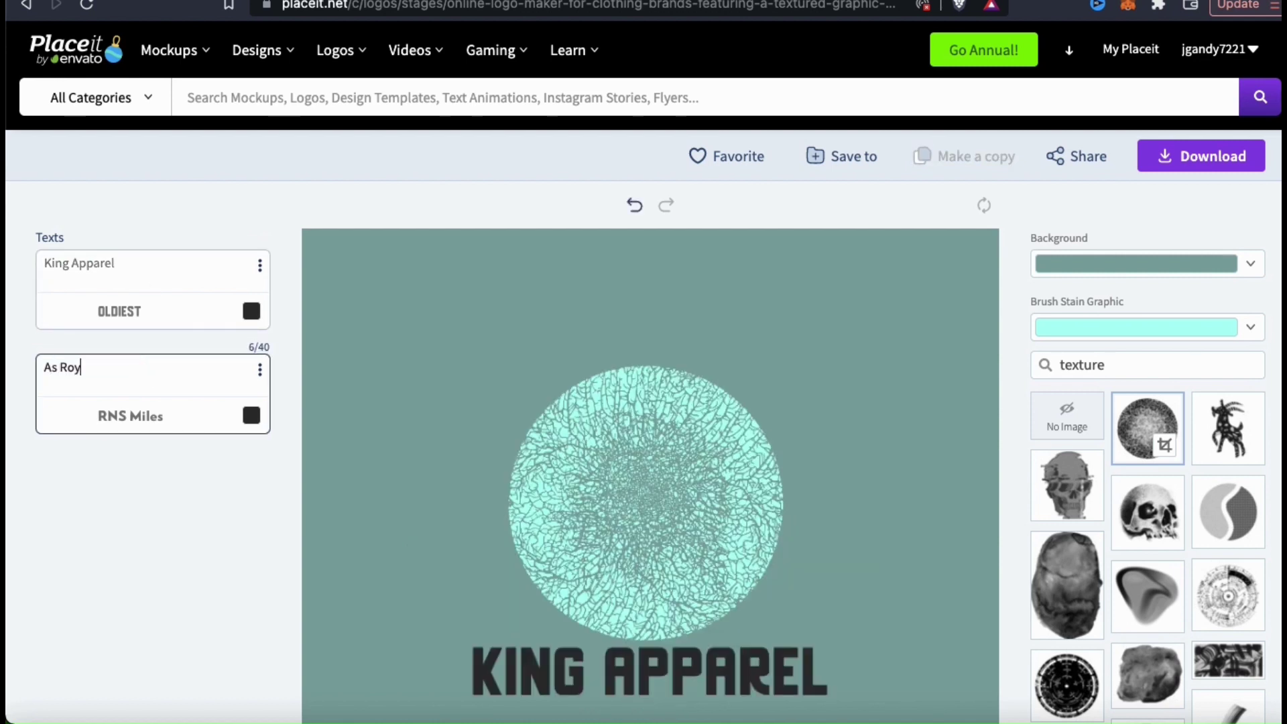
type("al As It ")
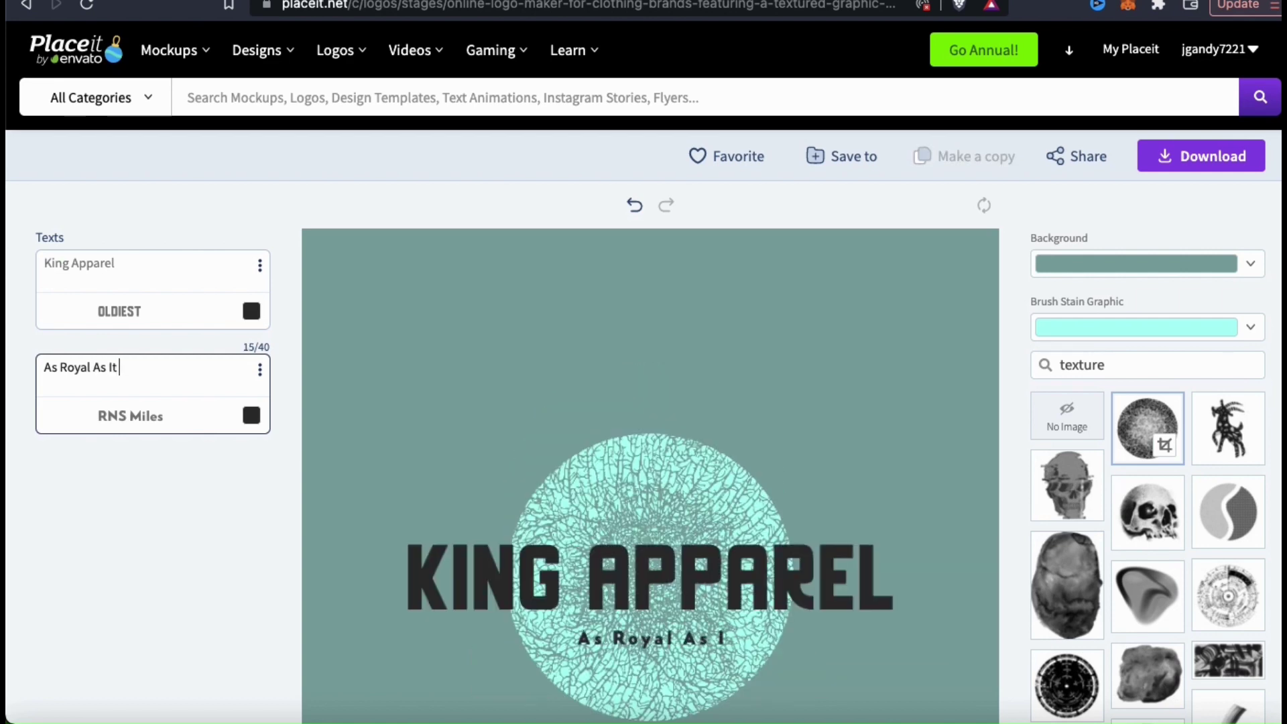
type("Gets.")
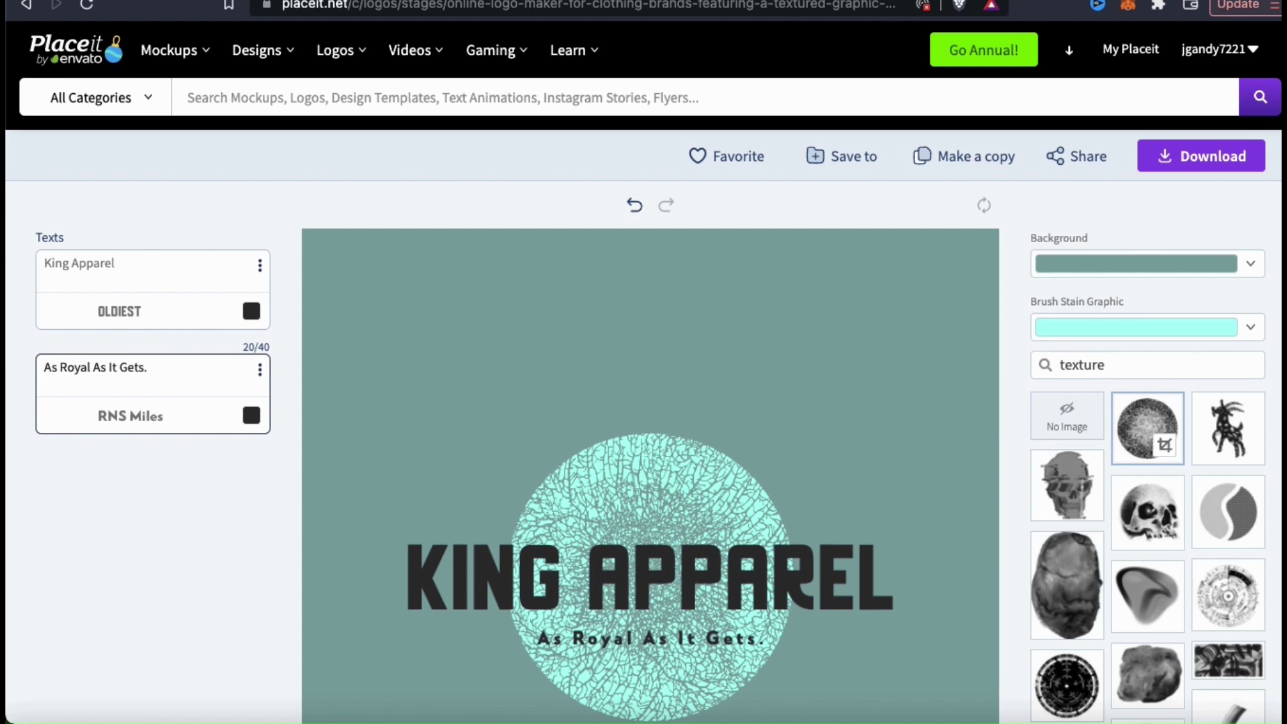
left_click(360, 440)
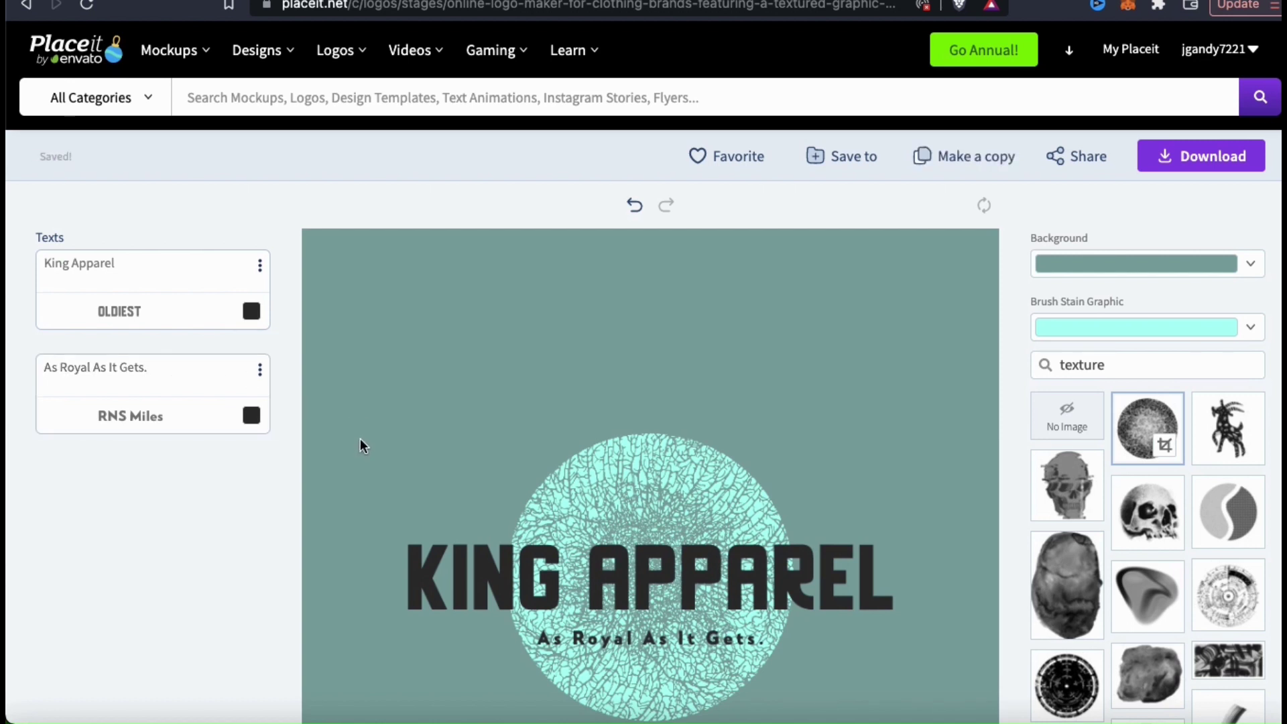
Change the King Apparel title from OLDIEST to Rastynd script, after trying HAKSEN and Keilla.
scroll(360, 446, "down", 2)
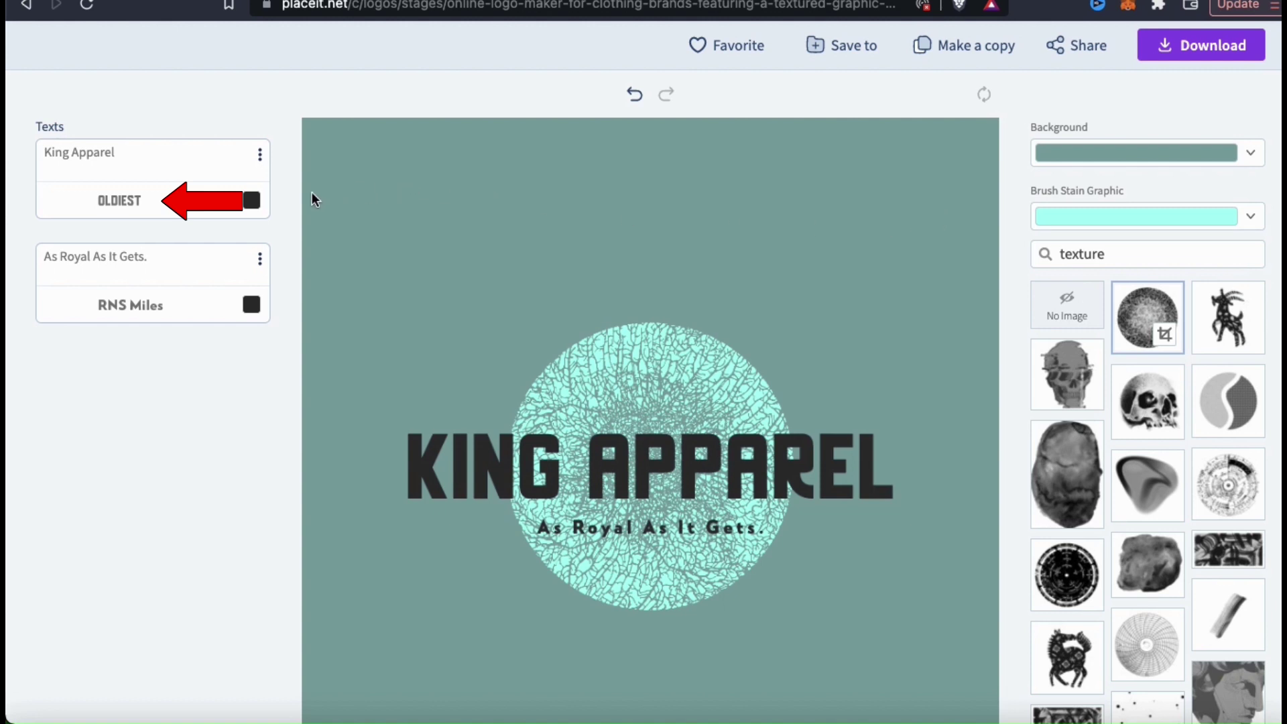
left_click(164, 210)
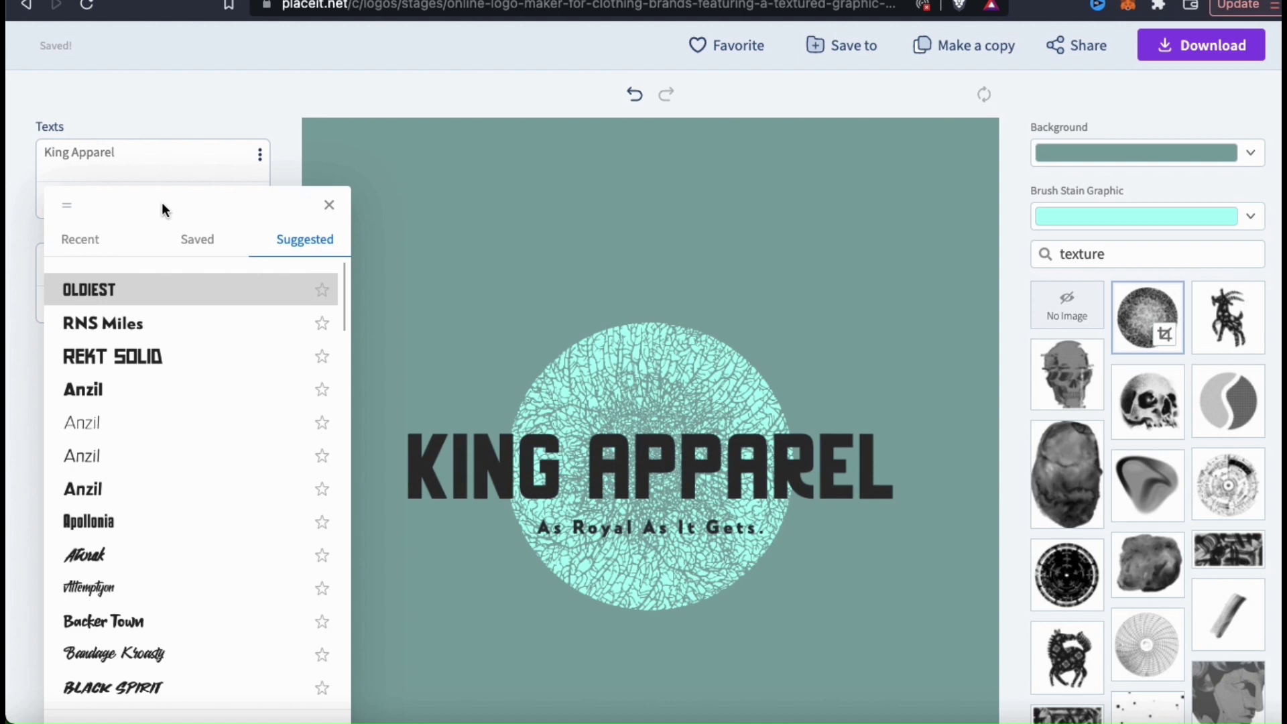
scroll(200, 348, "down", 10)
left_click(203, 370)
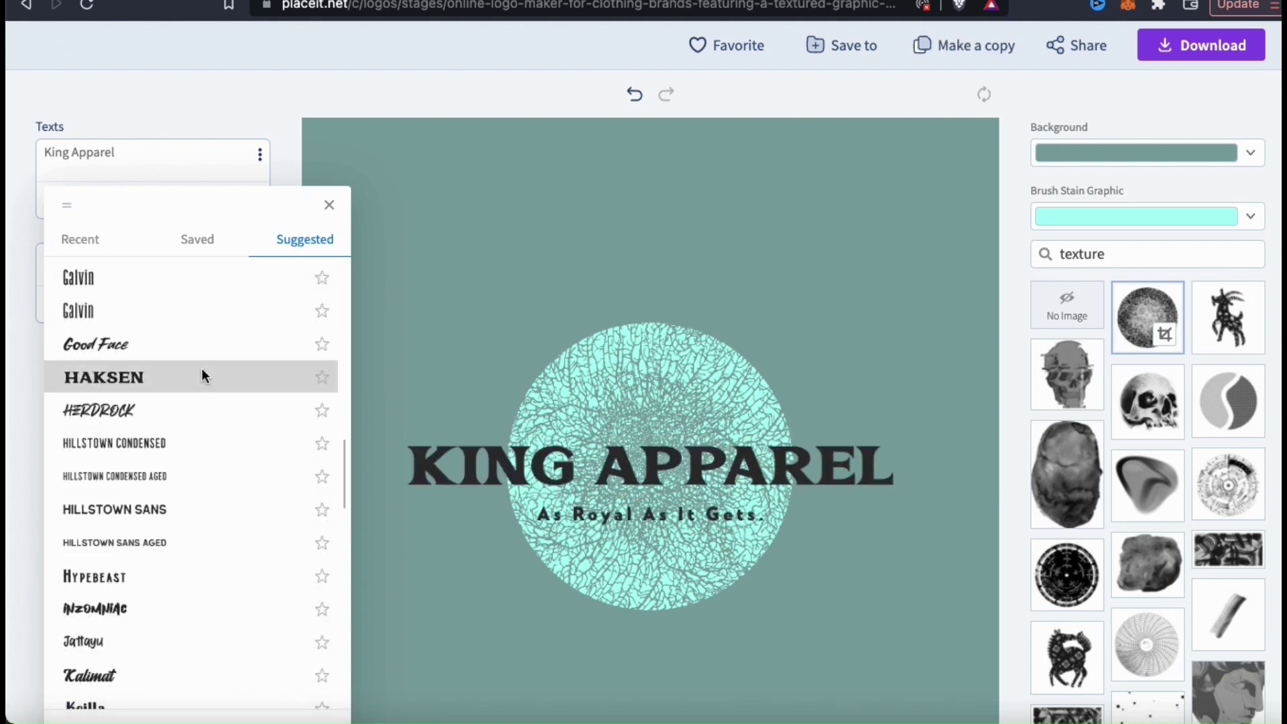
scroll(203, 368, "down", 5)
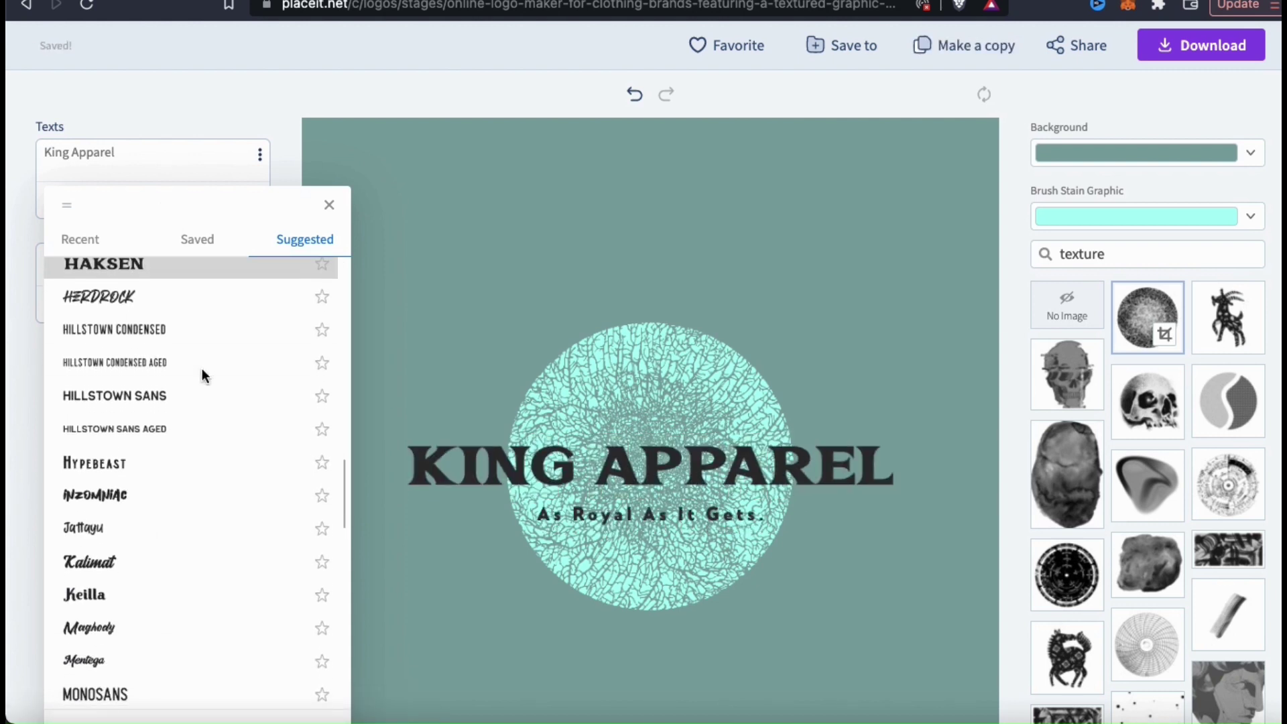
left_click(203, 431)
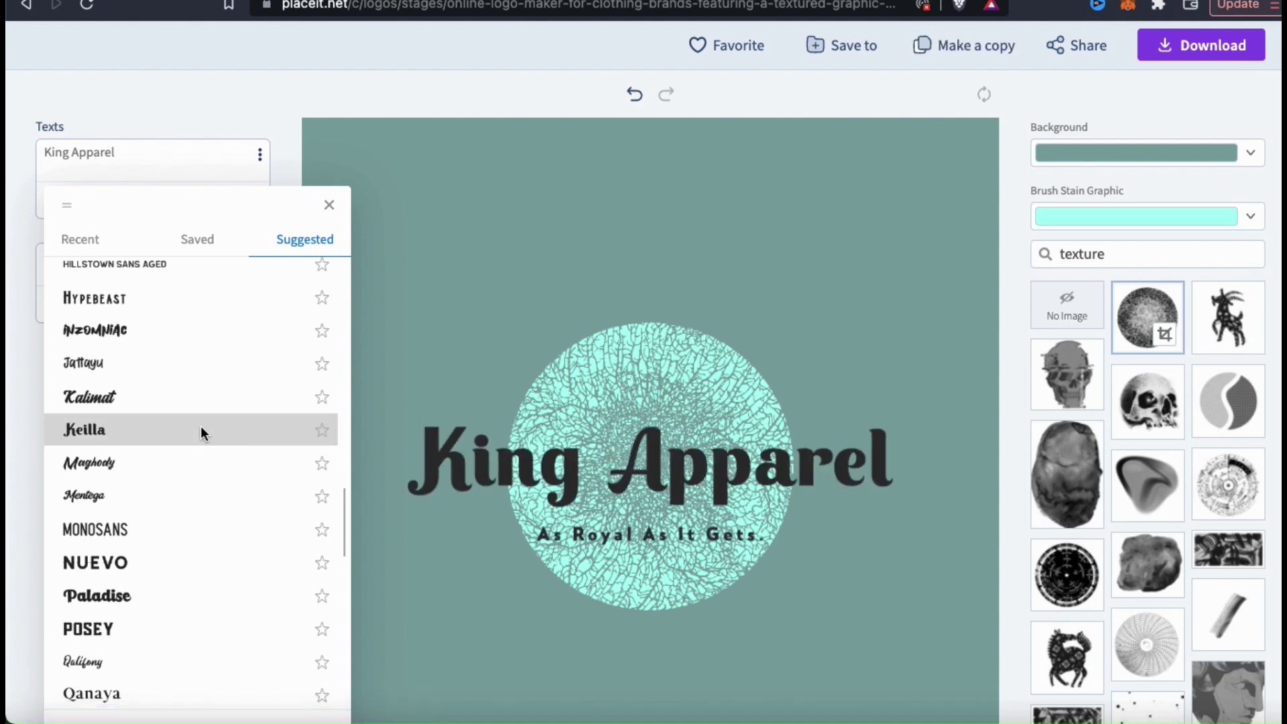
scroll(201, 429, "down", 5)
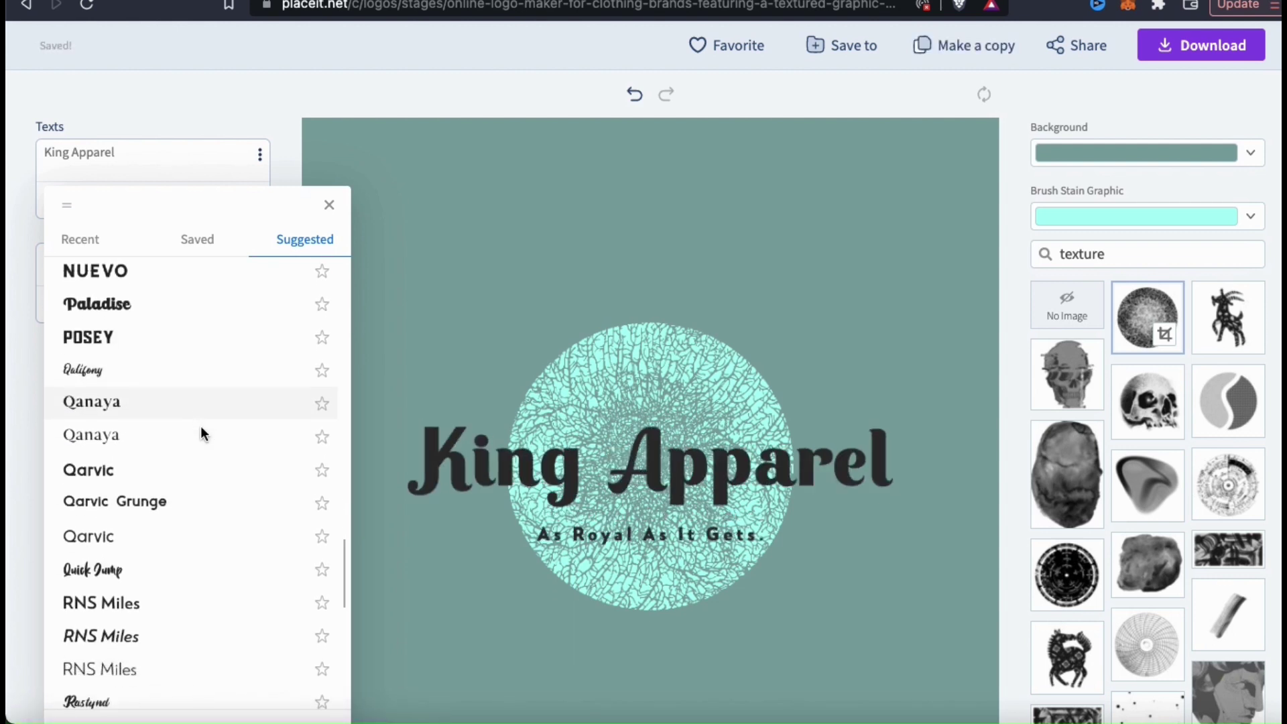
scroll(201, 429, "down", 5)
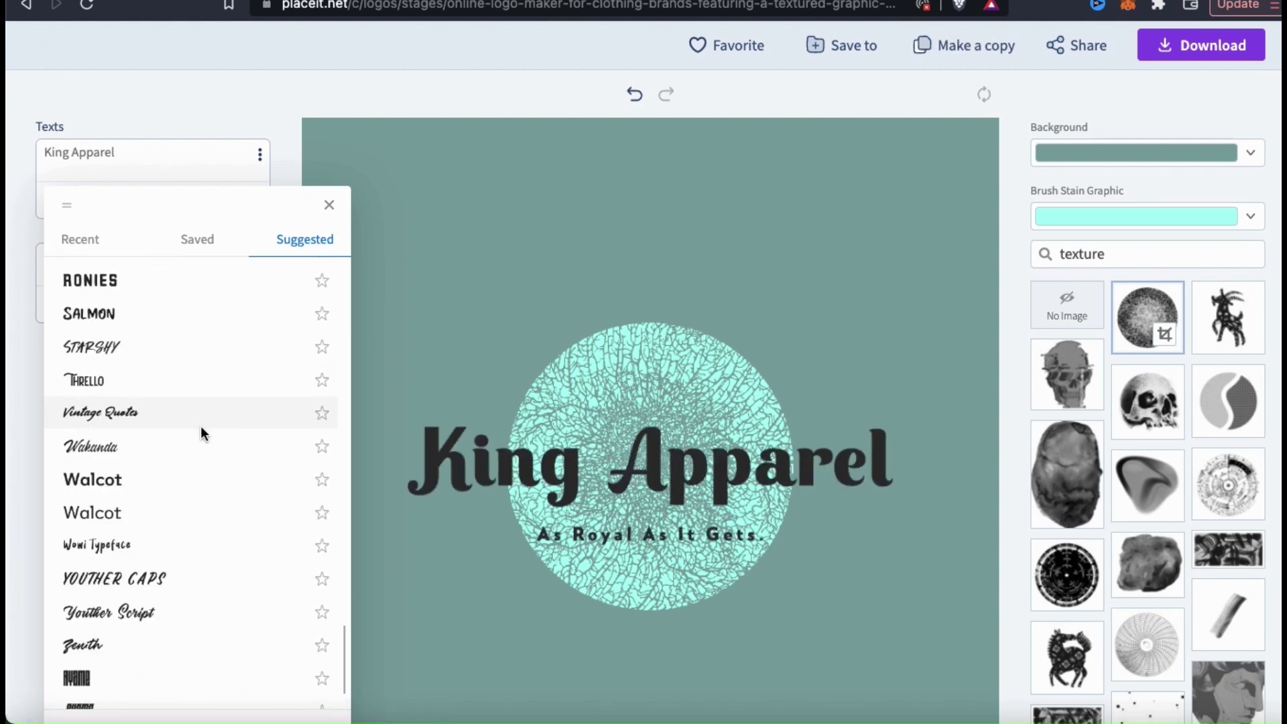
scroll(201, 432, "up", 5)
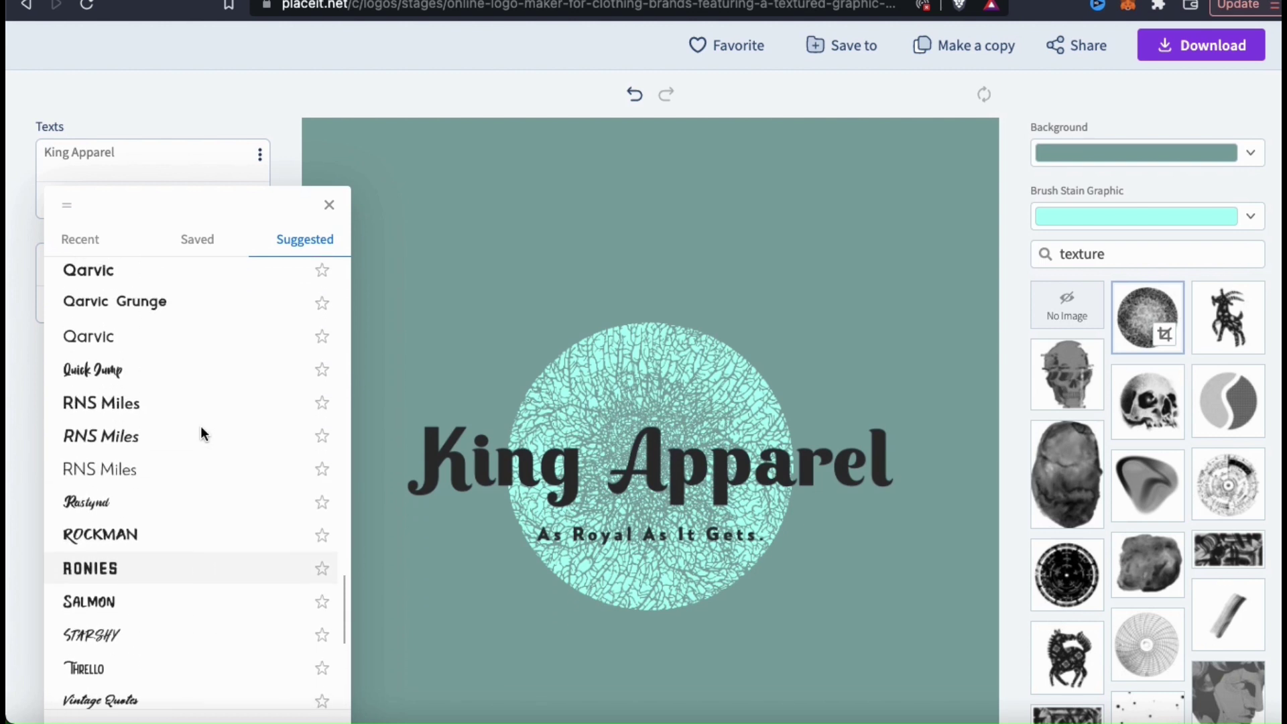
left_click(196, 493)
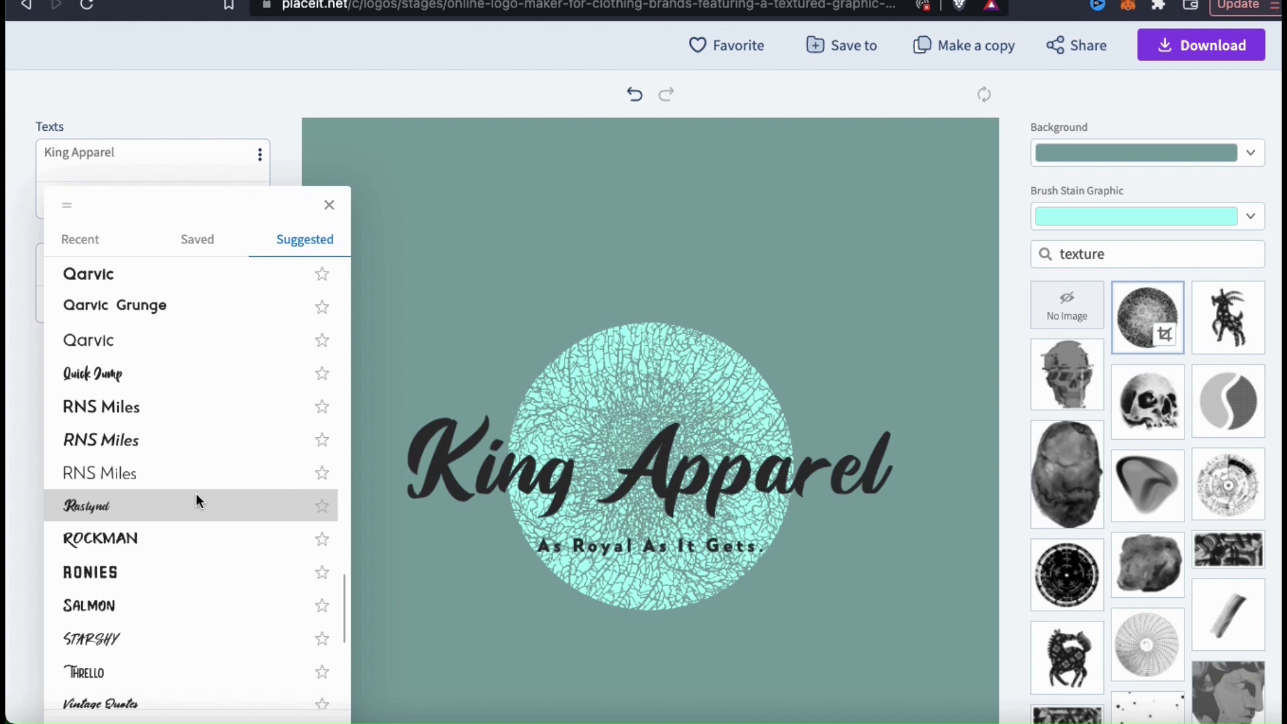
left_click(896, 267)
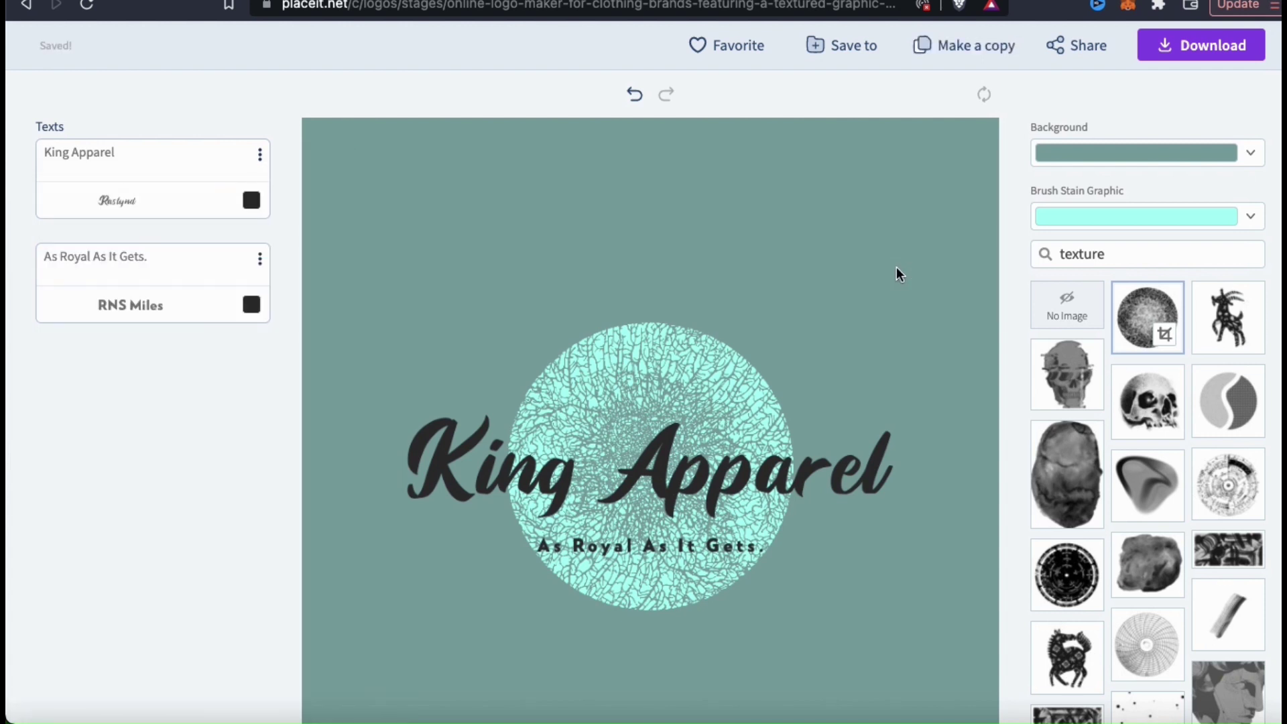
Colour the 'As Royal As It Gets.' tagline dark red (#820828).
left_click(252, 306)
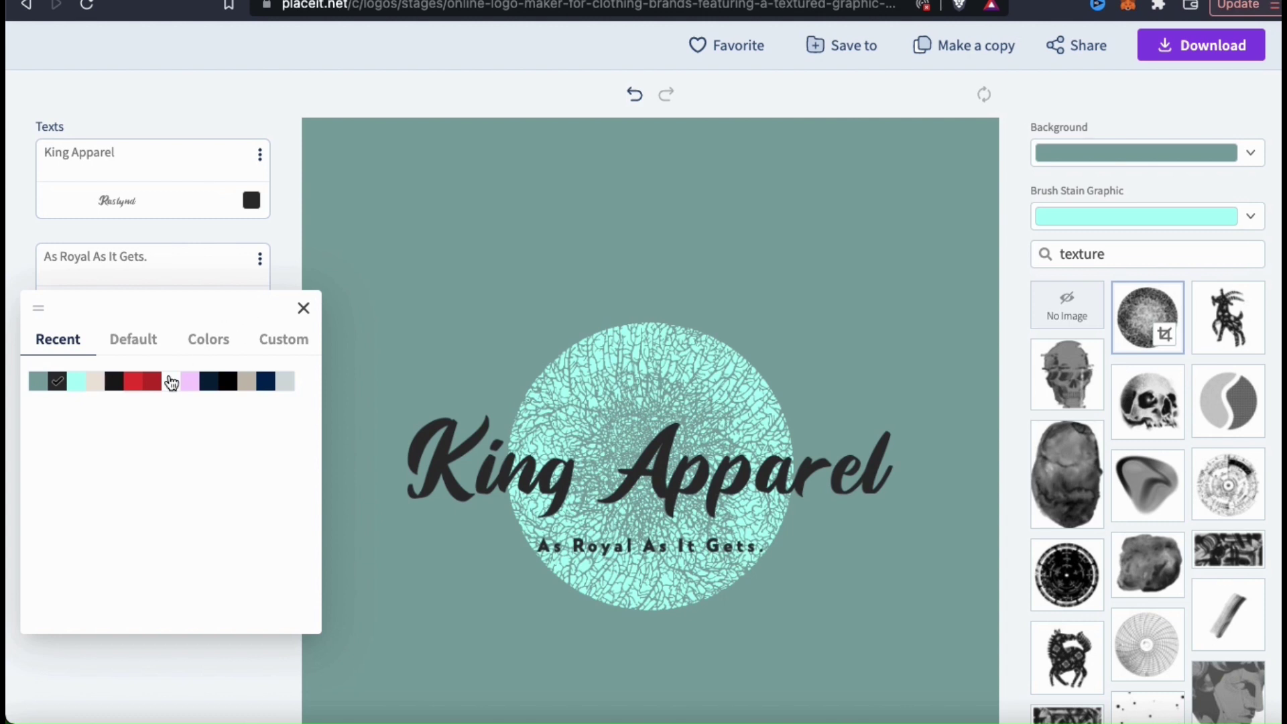
left_click(196, 350)
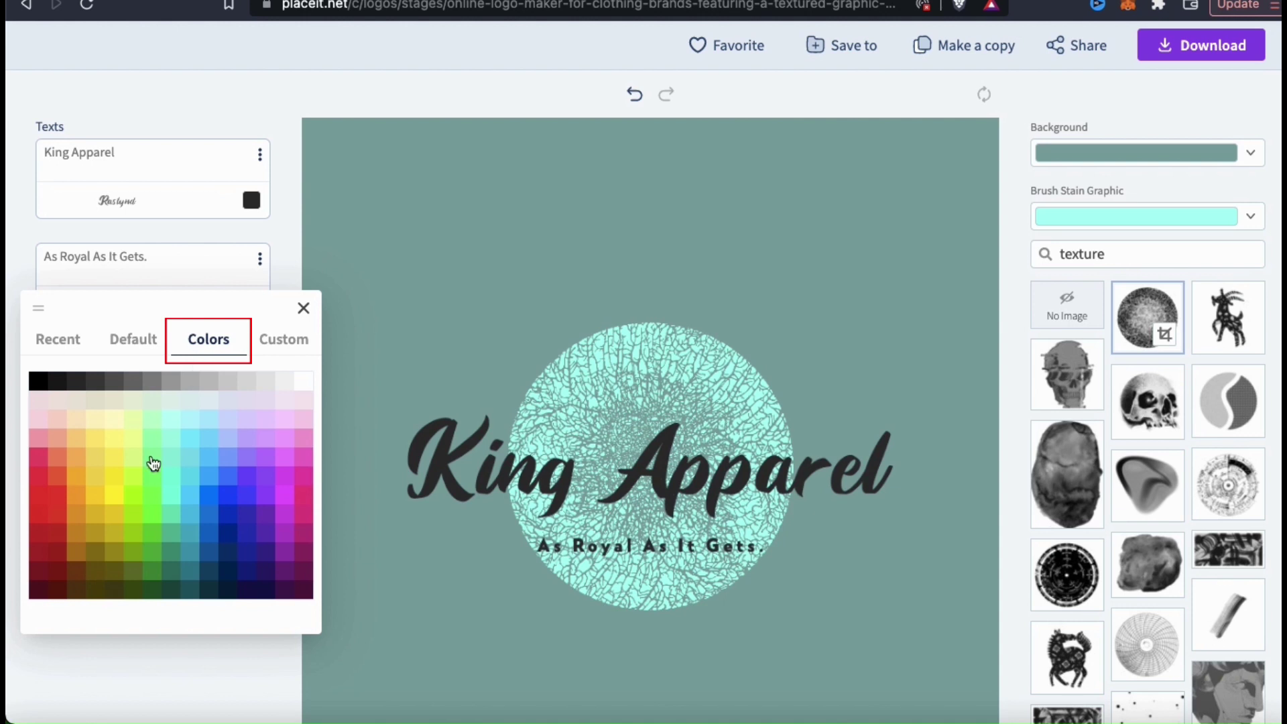
left_click(58, 557)
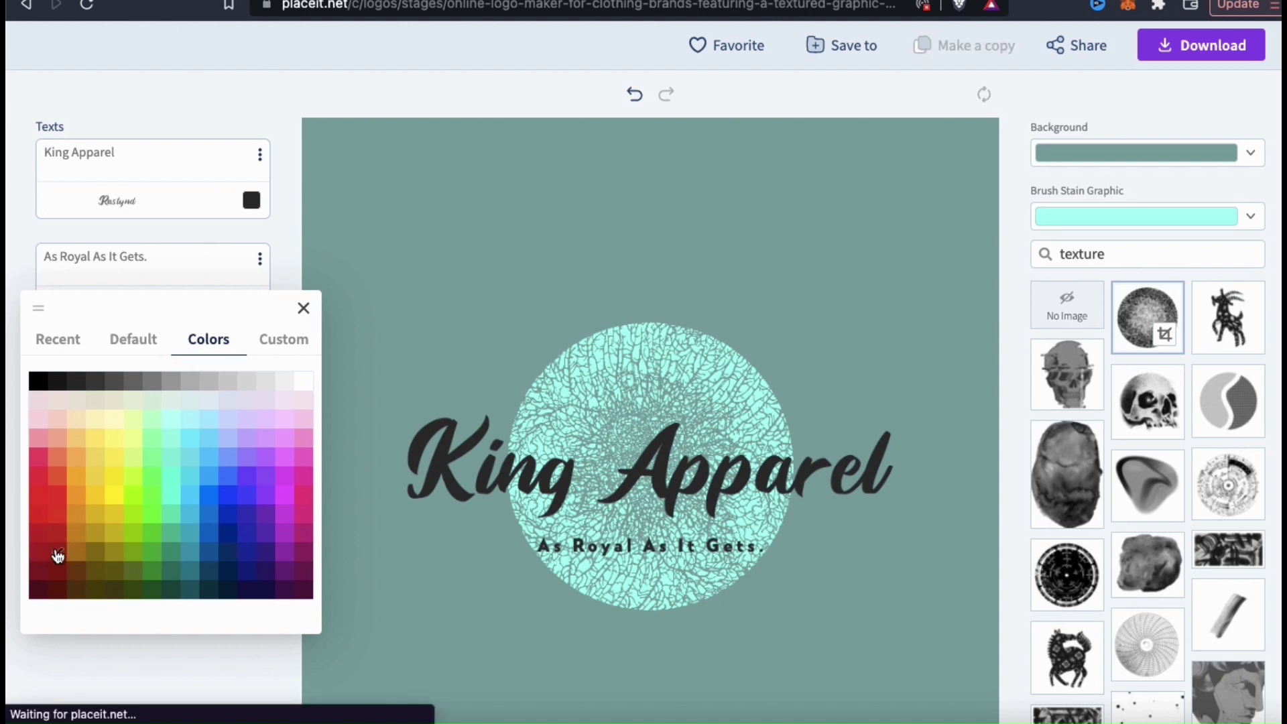
left_click(45, 556)
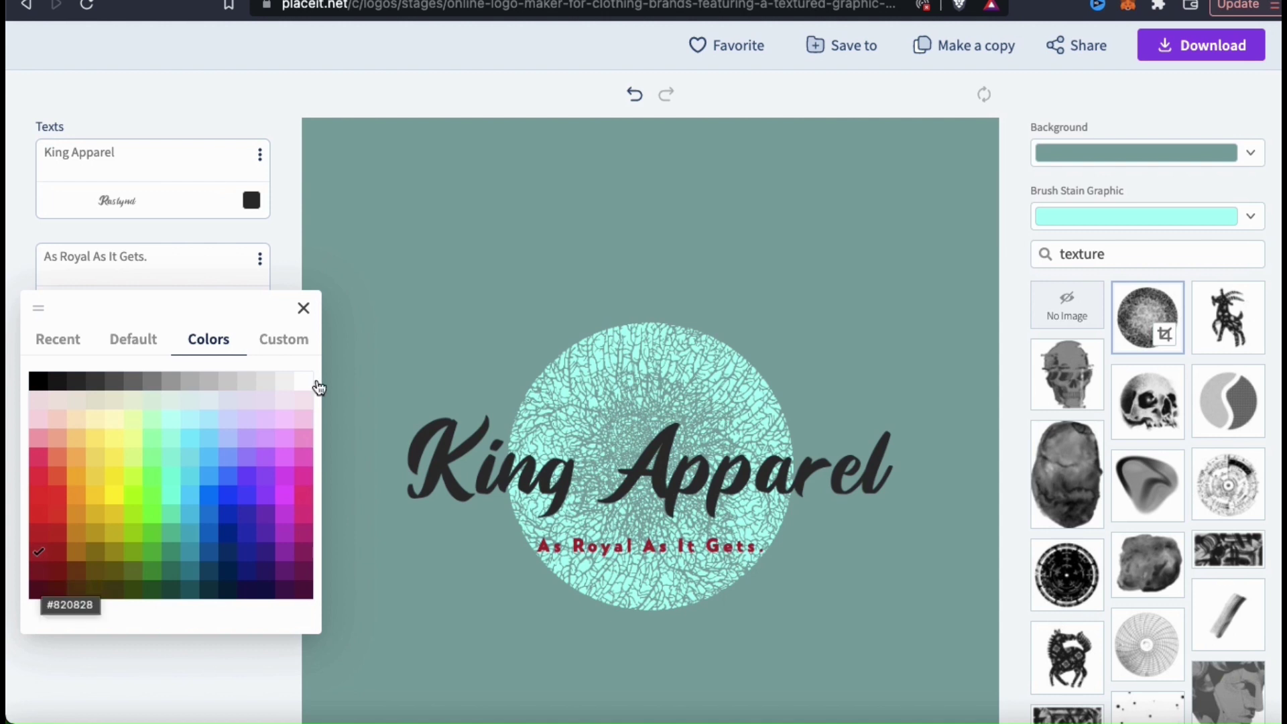
left_click(609, 309)
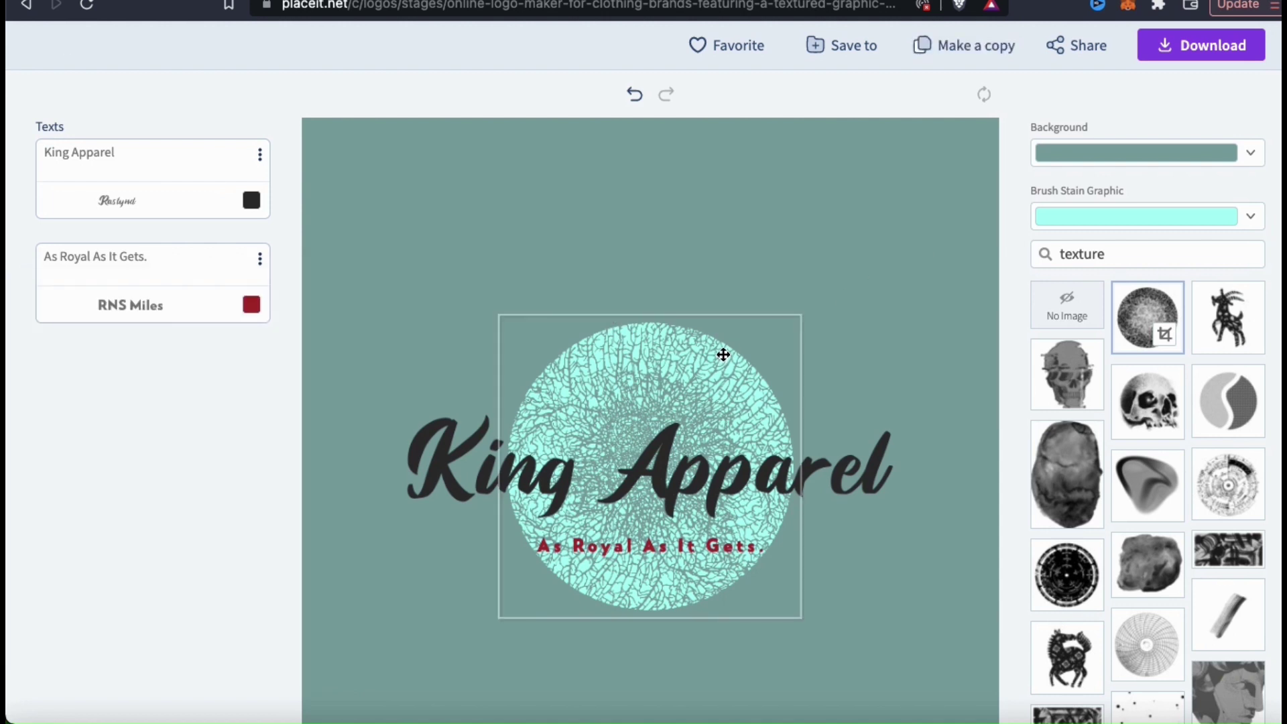
Move the textured circle to the top, with King Apparel and the tagline arranged beneath it.
left_click_drag(723, 355, 724, 218)
left_click_drag(829, 481, 831, 518)
left_click_drag(722, 500, 724, 448)
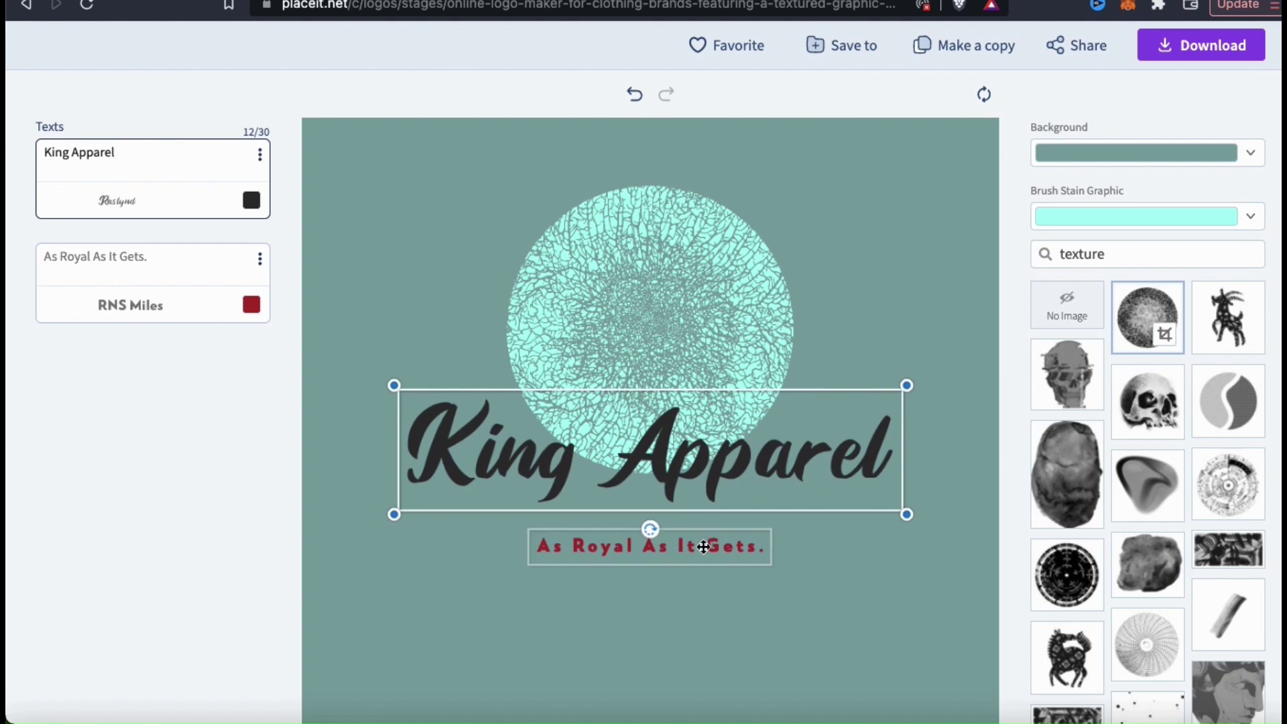
left_click_drag(703, 546, 701, 604)
left_click_drag(717, 470, 695, 512)
scroll(717, 526, "down", 1)
left_click_drag(395, 411, 380, 409)
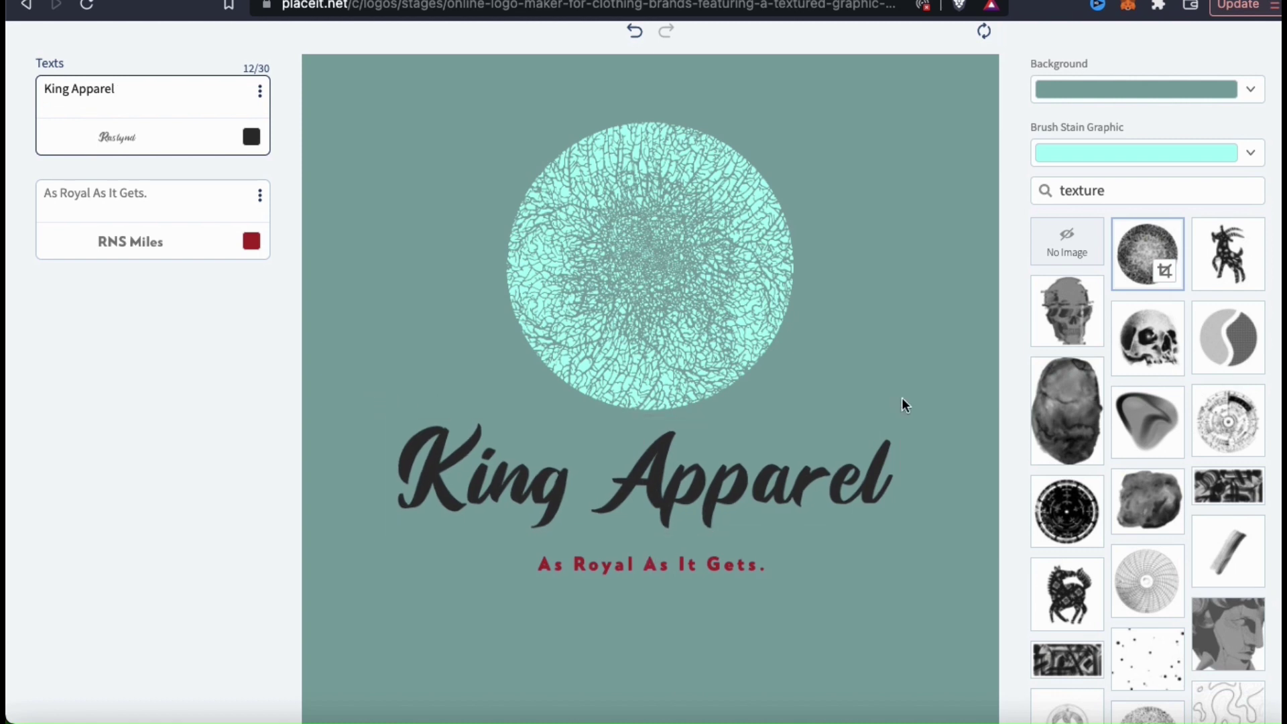
left_click_drag(815, 479, 819, 483)
left_click(649, 563)
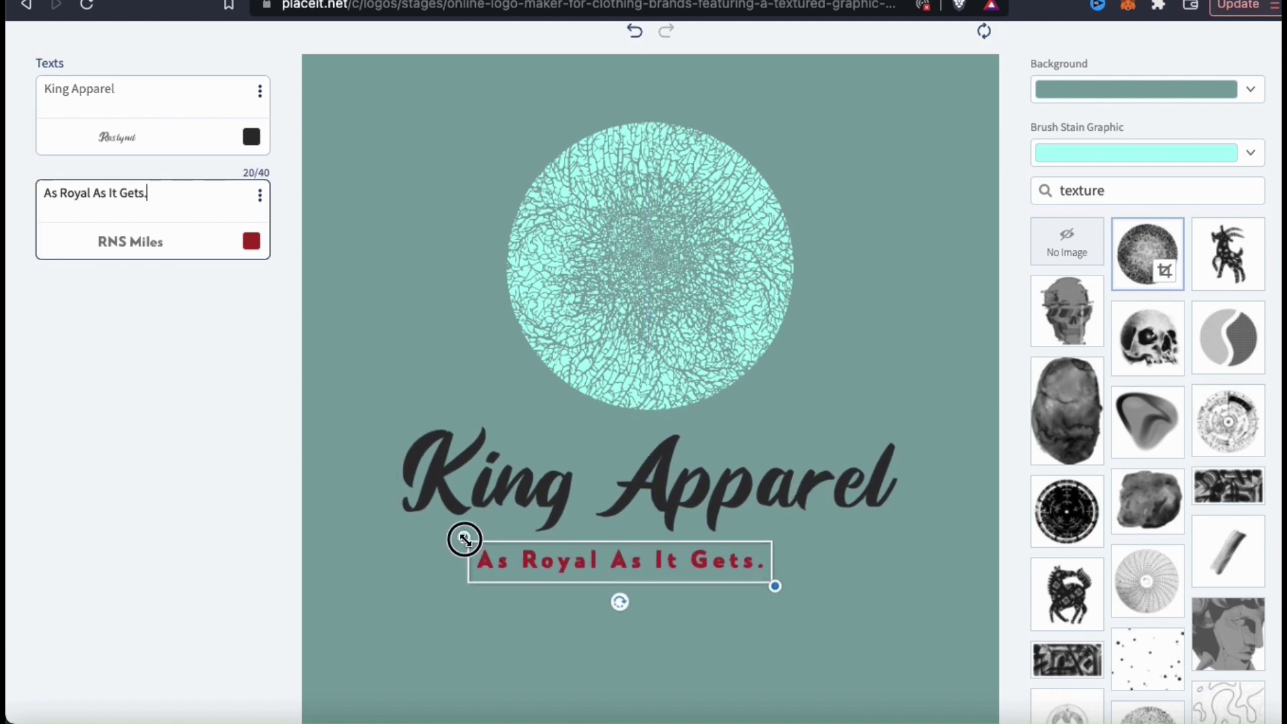
left_click(757, 354)
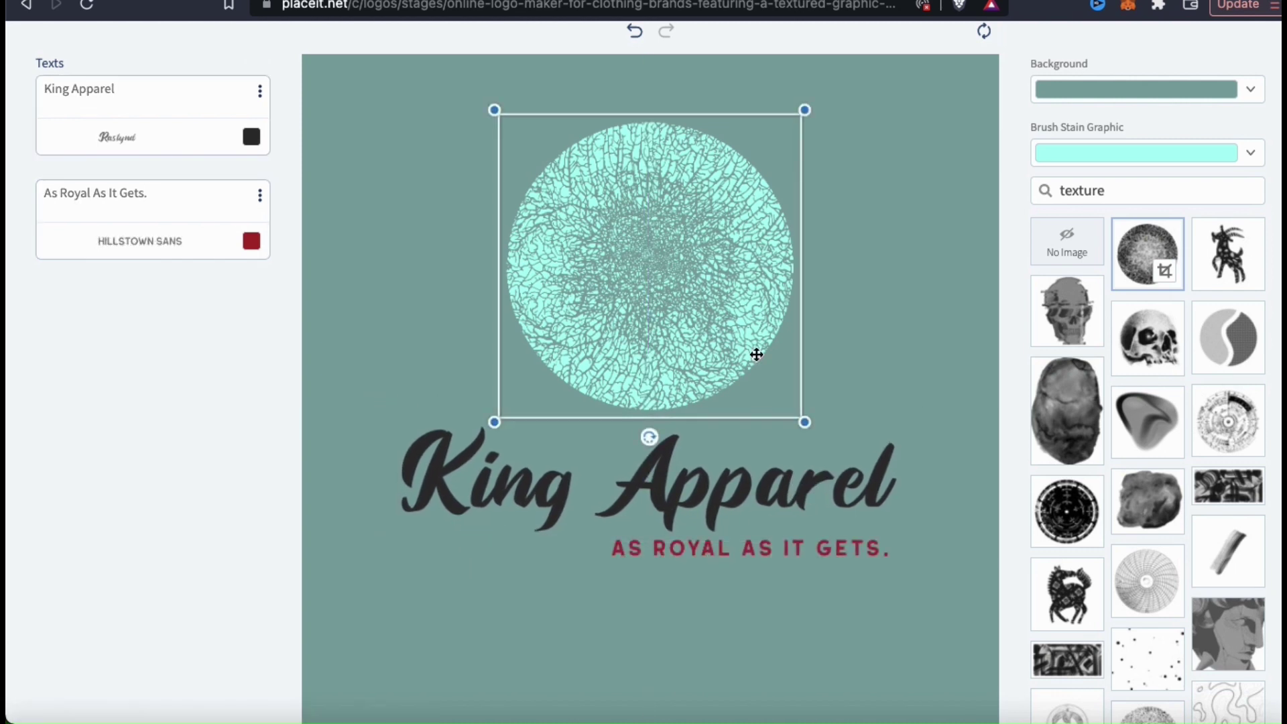
left_click(877, 355)
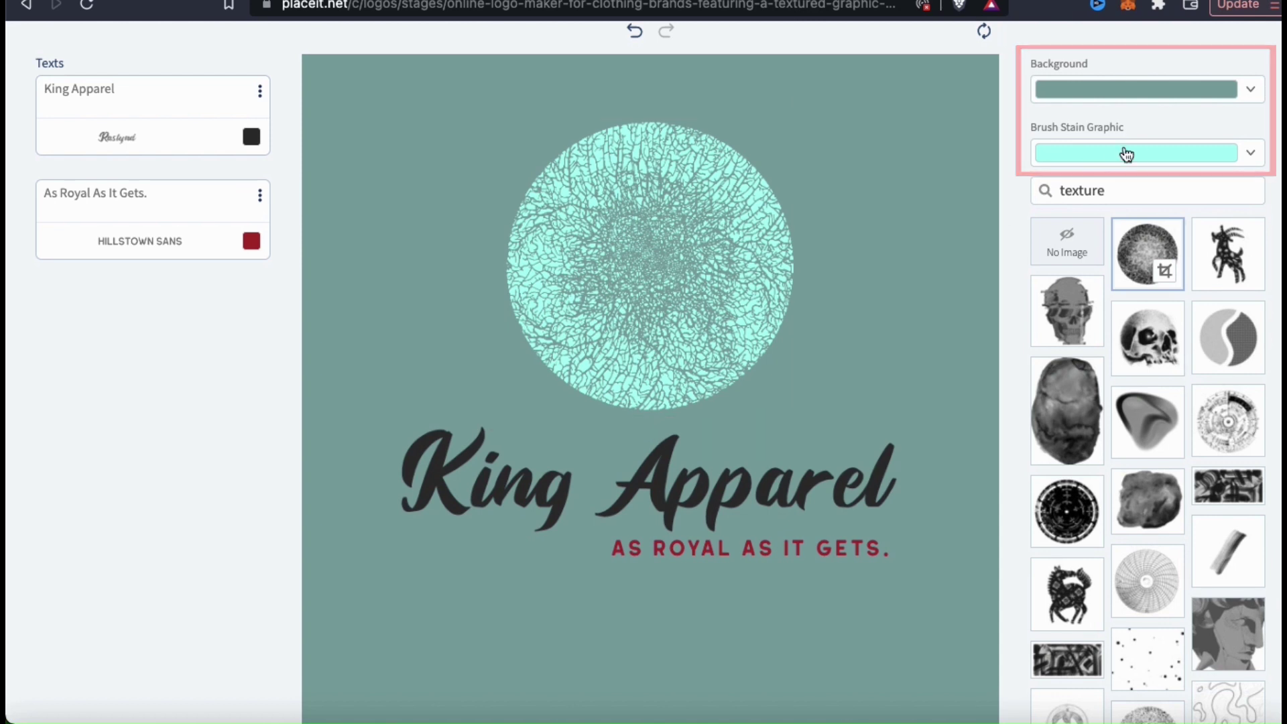
Recolour the brush-stain circle a deep red after trying pink, red and yellow.
left_click(1168, 152)
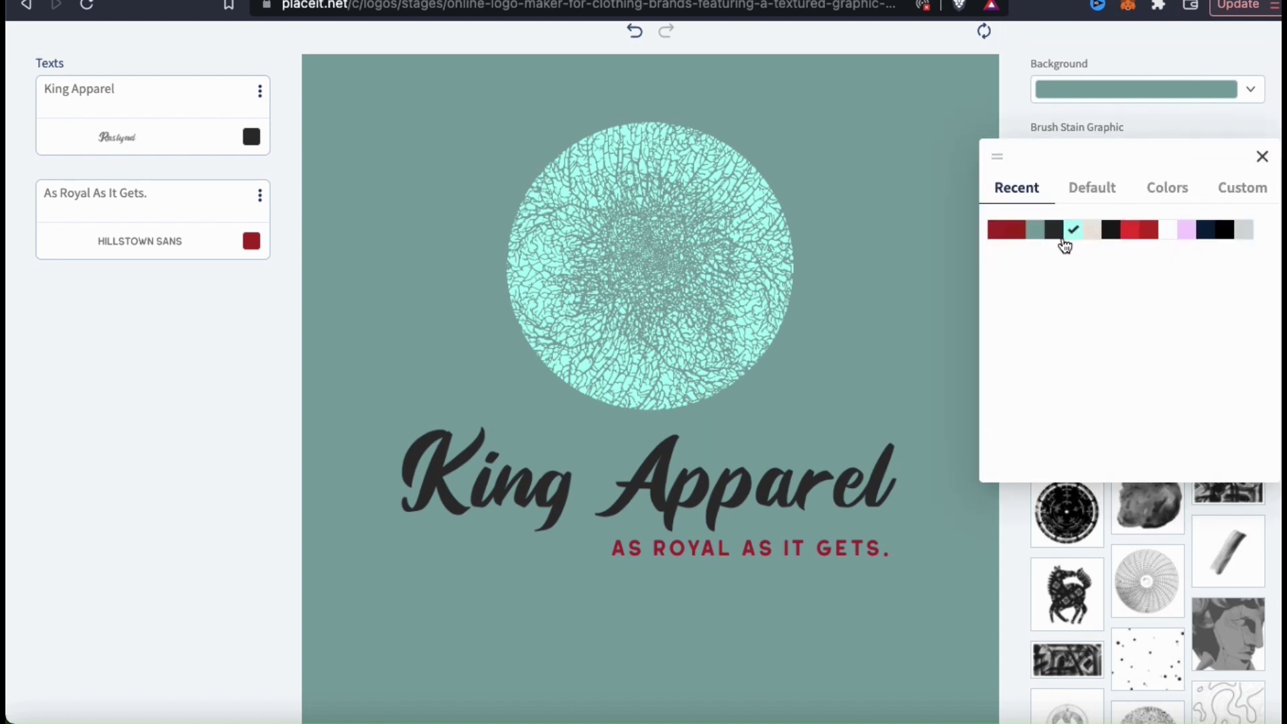
left_click(1184, 232)
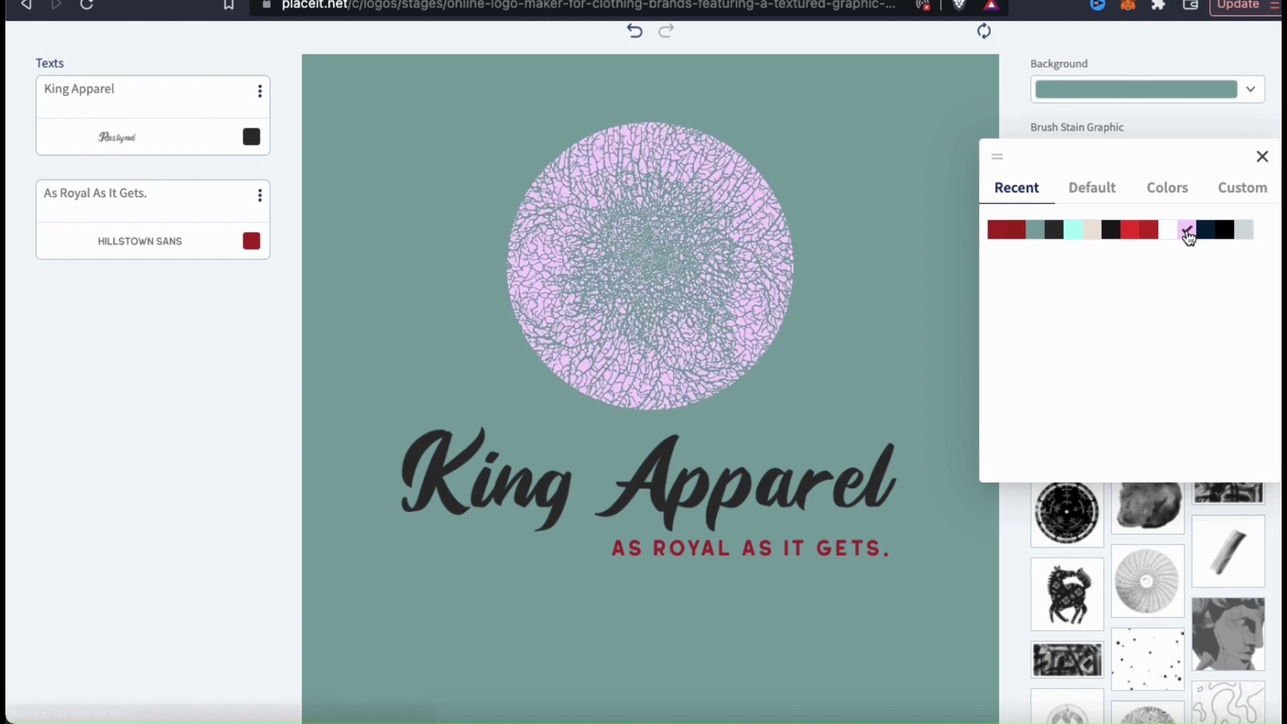
left_click(1140, 234)
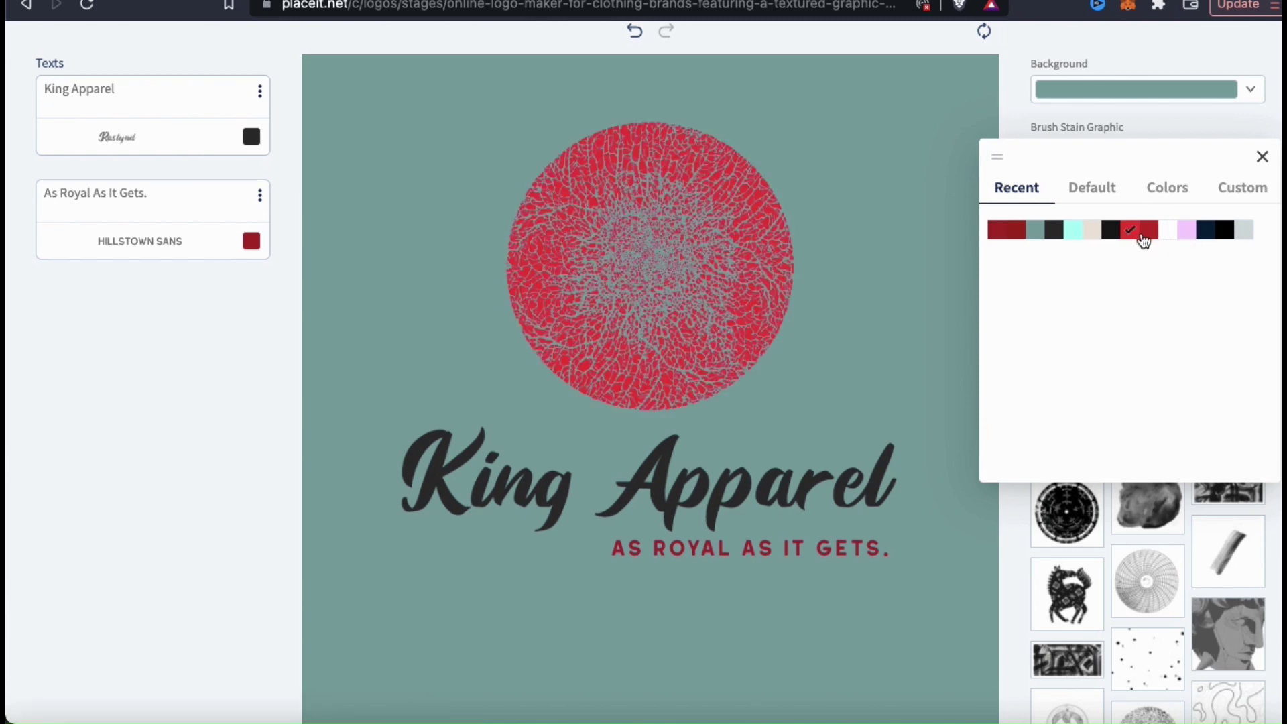
left_click(1167, 187)
left_click(1068, 342)
left_click(999, 387)
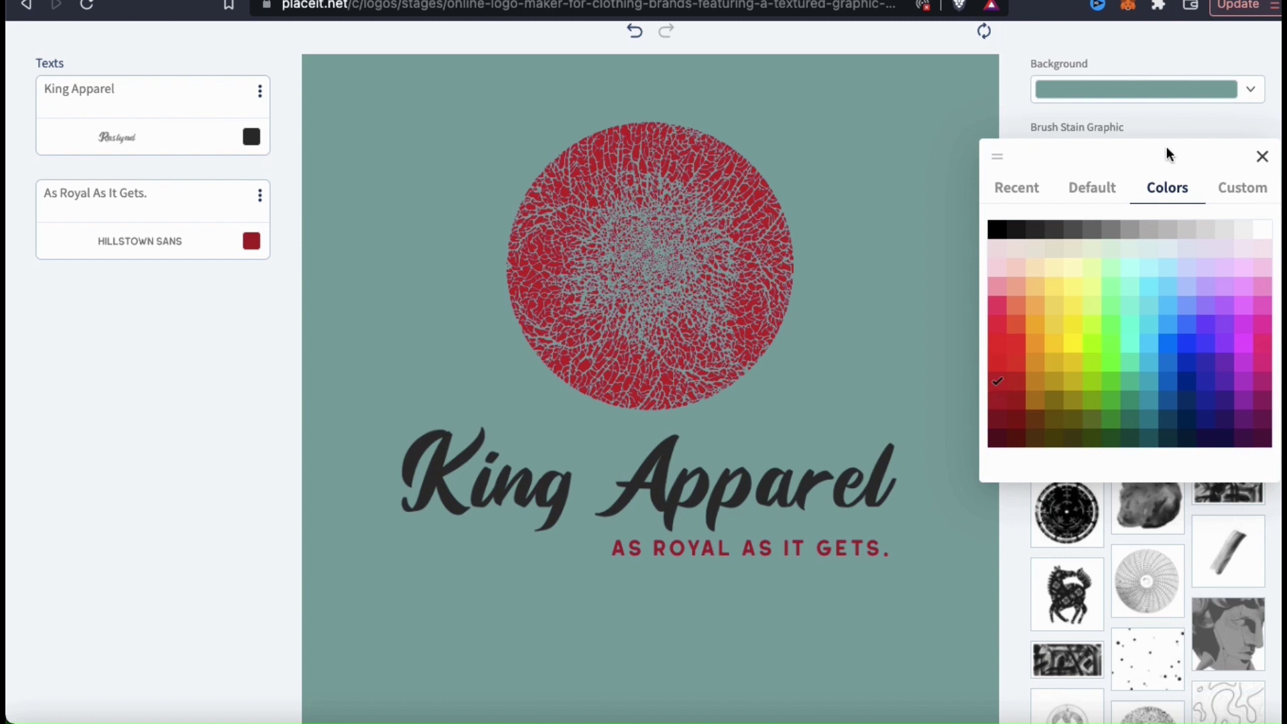
left_click(1172, 127)
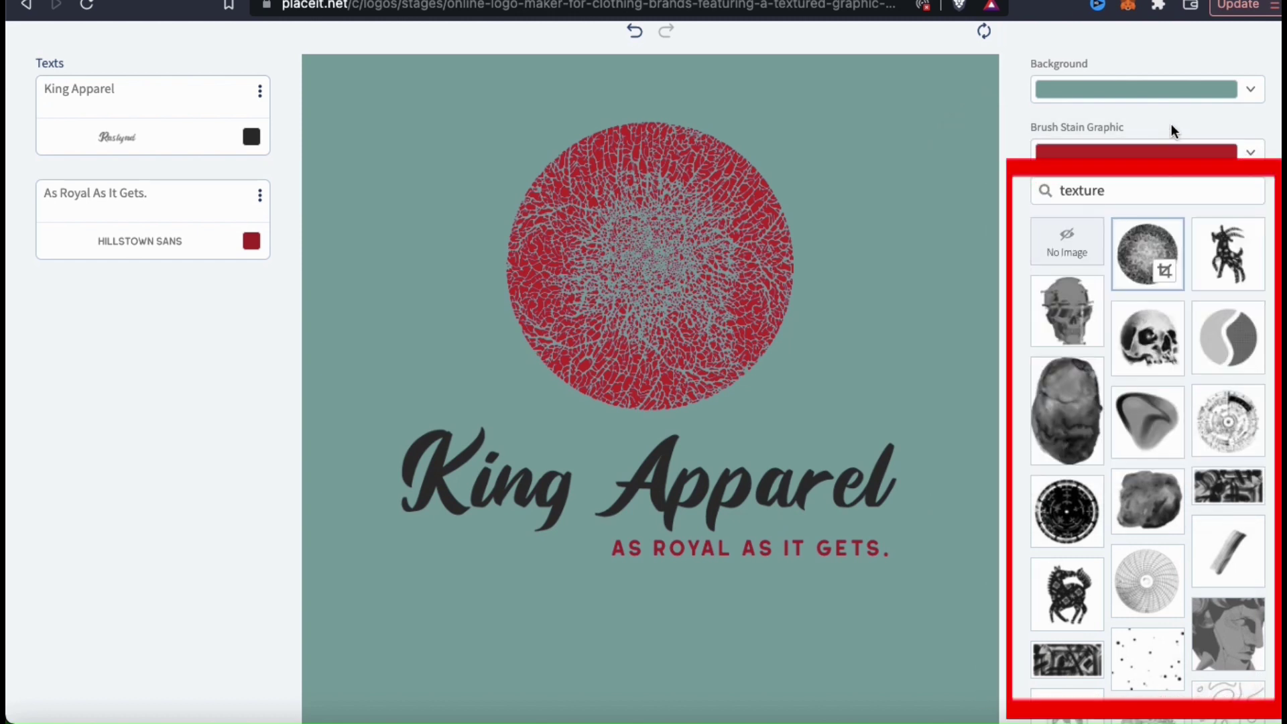
Search the graphics for 'king' and swap in a red crown graphic.
double_click(1128, 194)
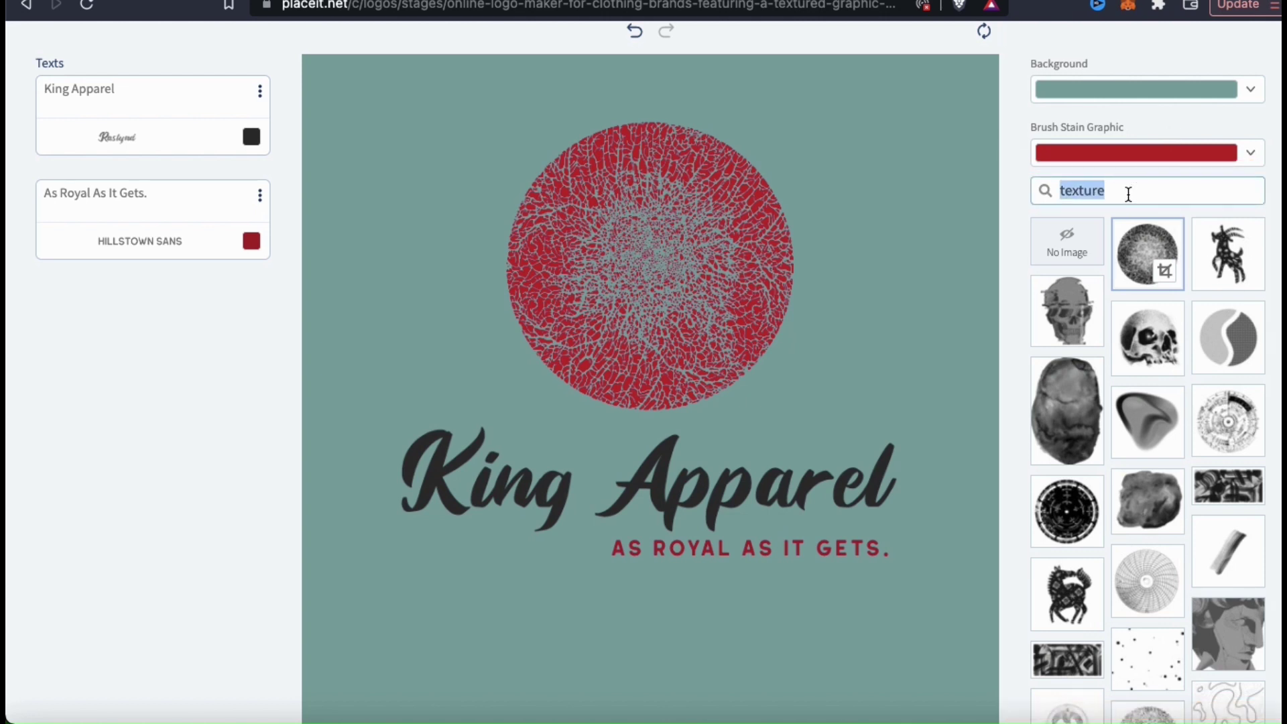
type("king")
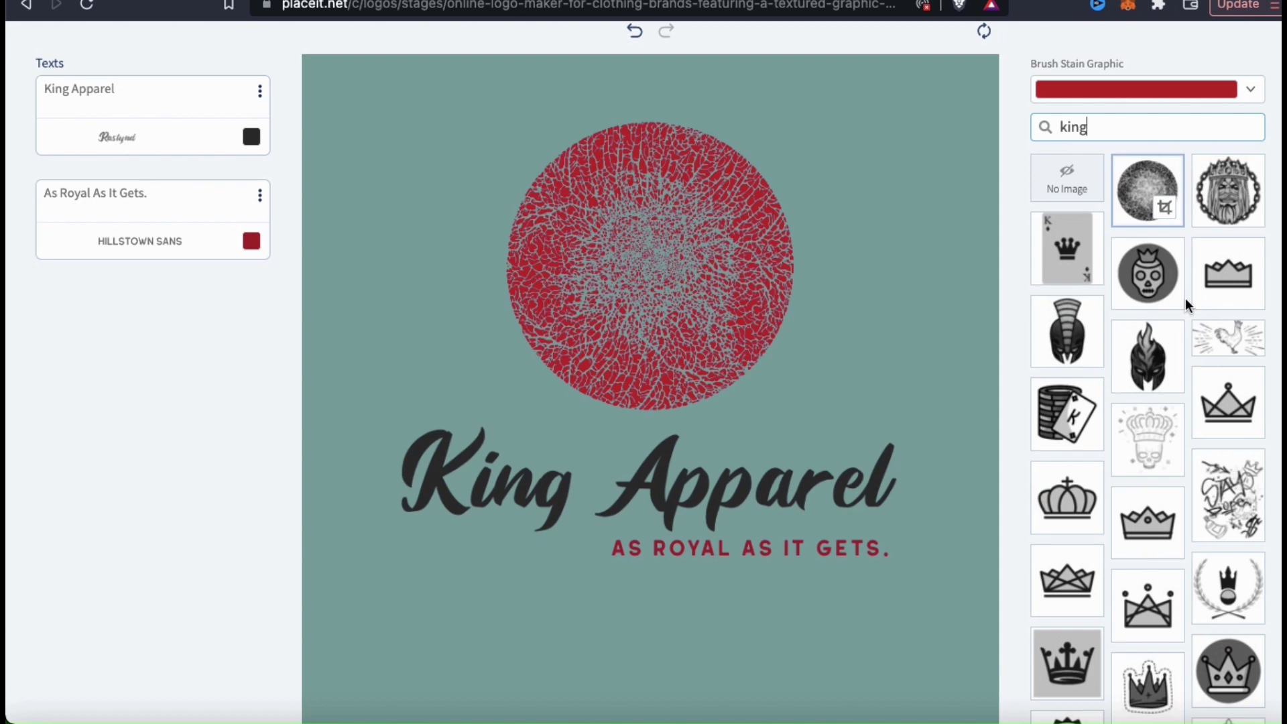
scroll(1185, 297, "down", 2)
scroll(1186, 296, "down", 7)
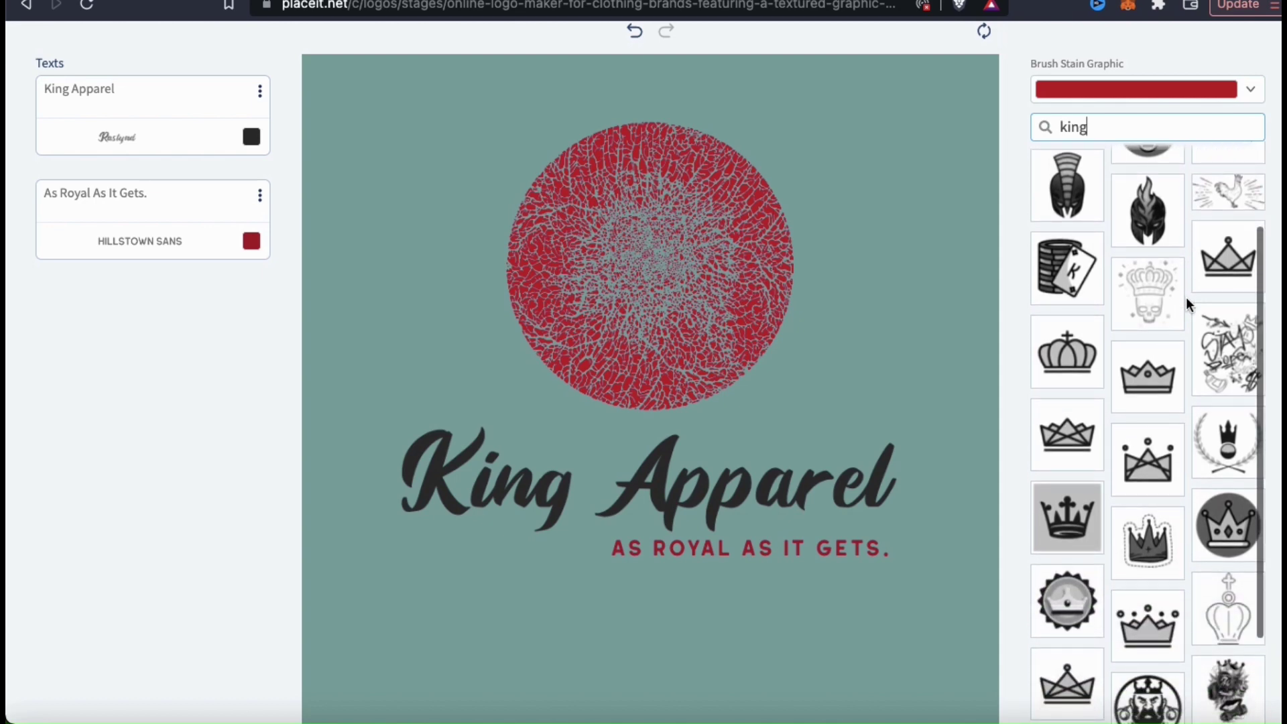
scroll(1186, 295, "down", 10)
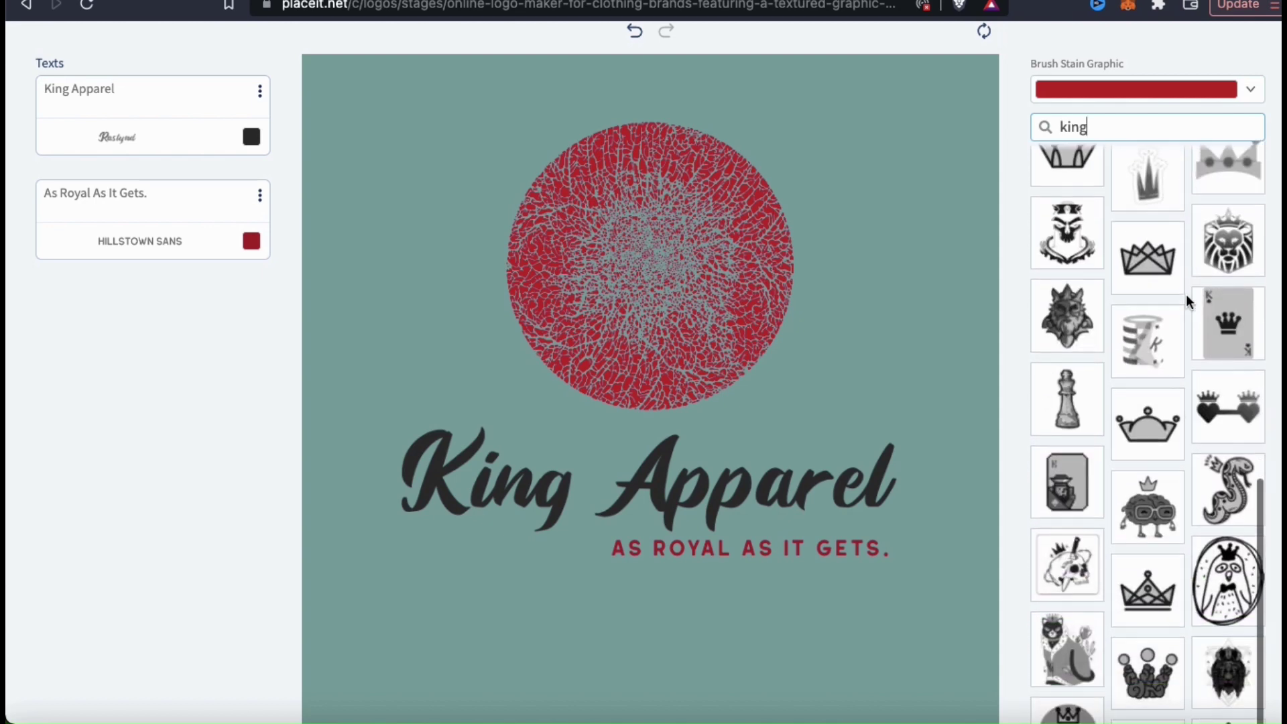
scroll(1185, 295, "down", 3)
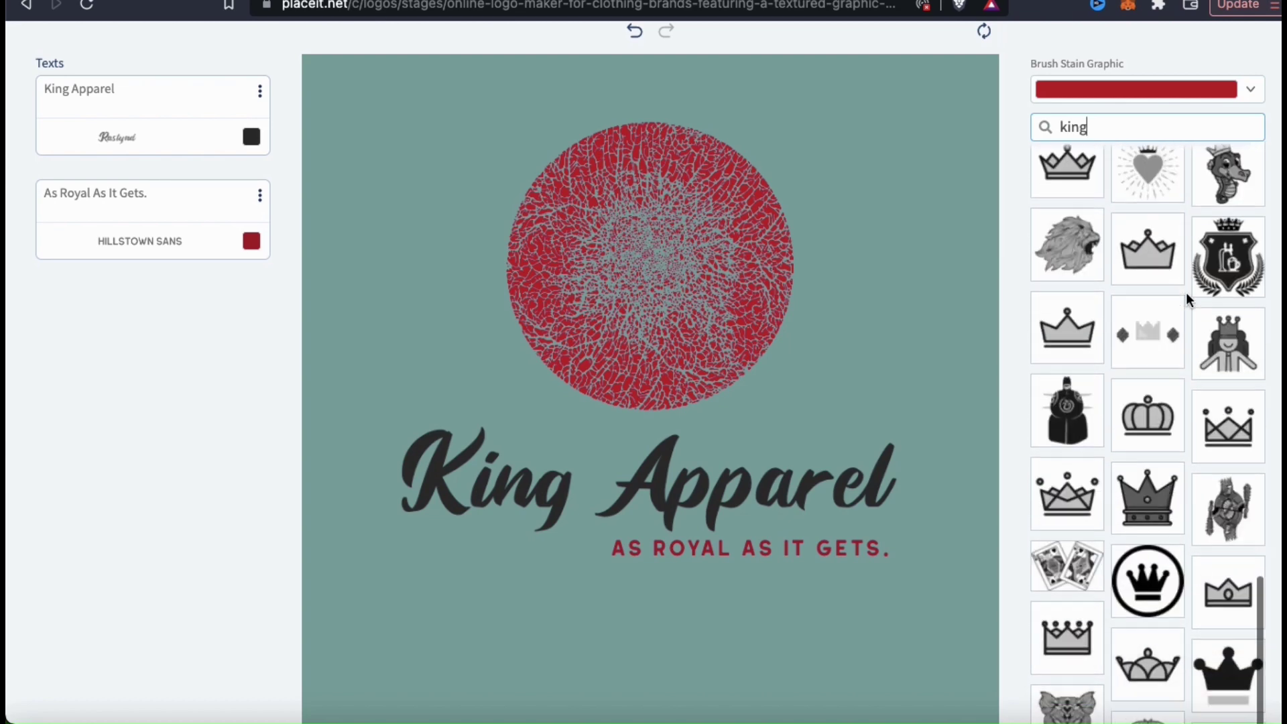
left_click(1172, 262)
Try the sticker-style red crown, the white crown with red gems, and the lion graphic.
scroll(1140, 470, "down", 3)
left_click(1220, 590)
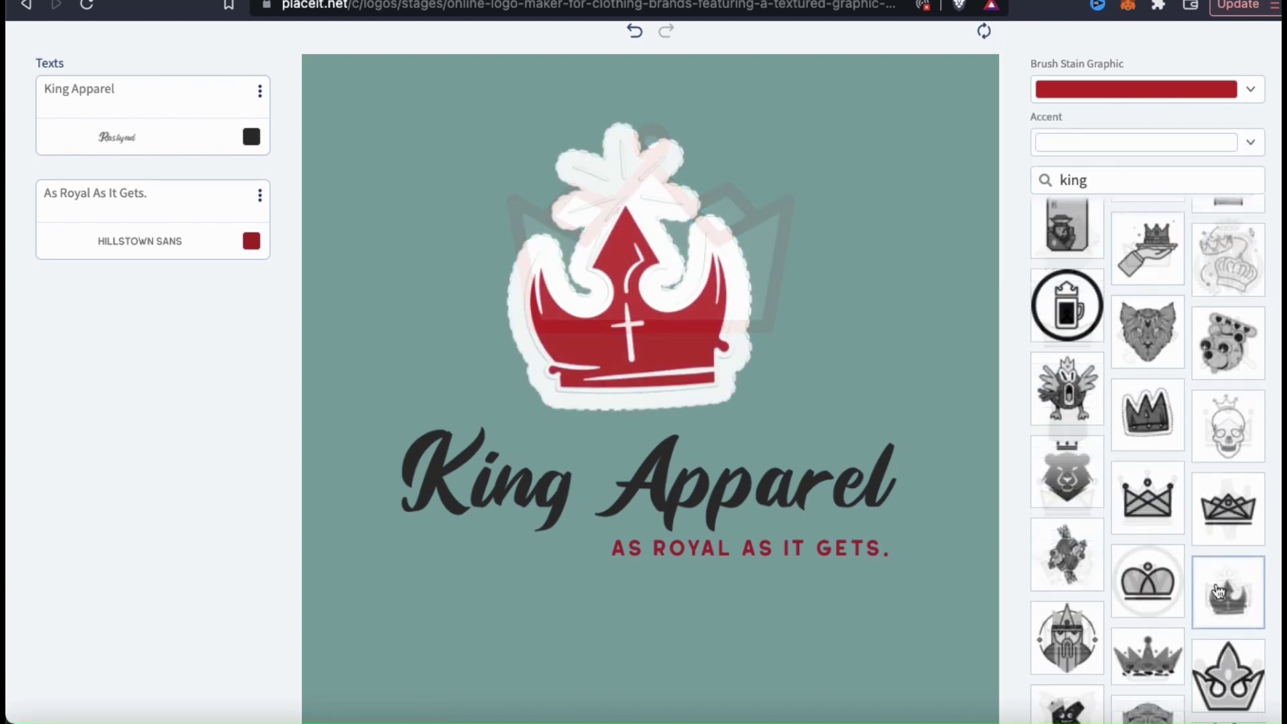
scroll(1218, 589, "down", 4)
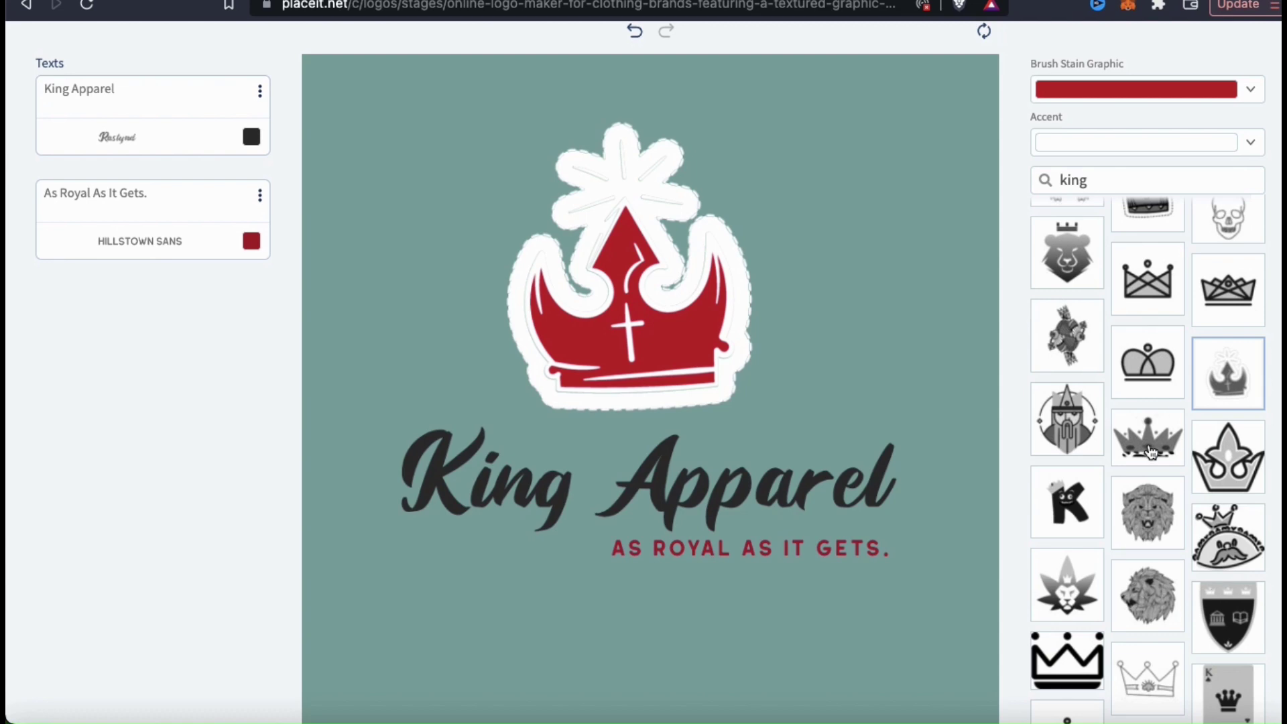
left_click(1150, 450)
scroll(1150, 452, "down", 5)
scroll(1150, 452, "down", 1)
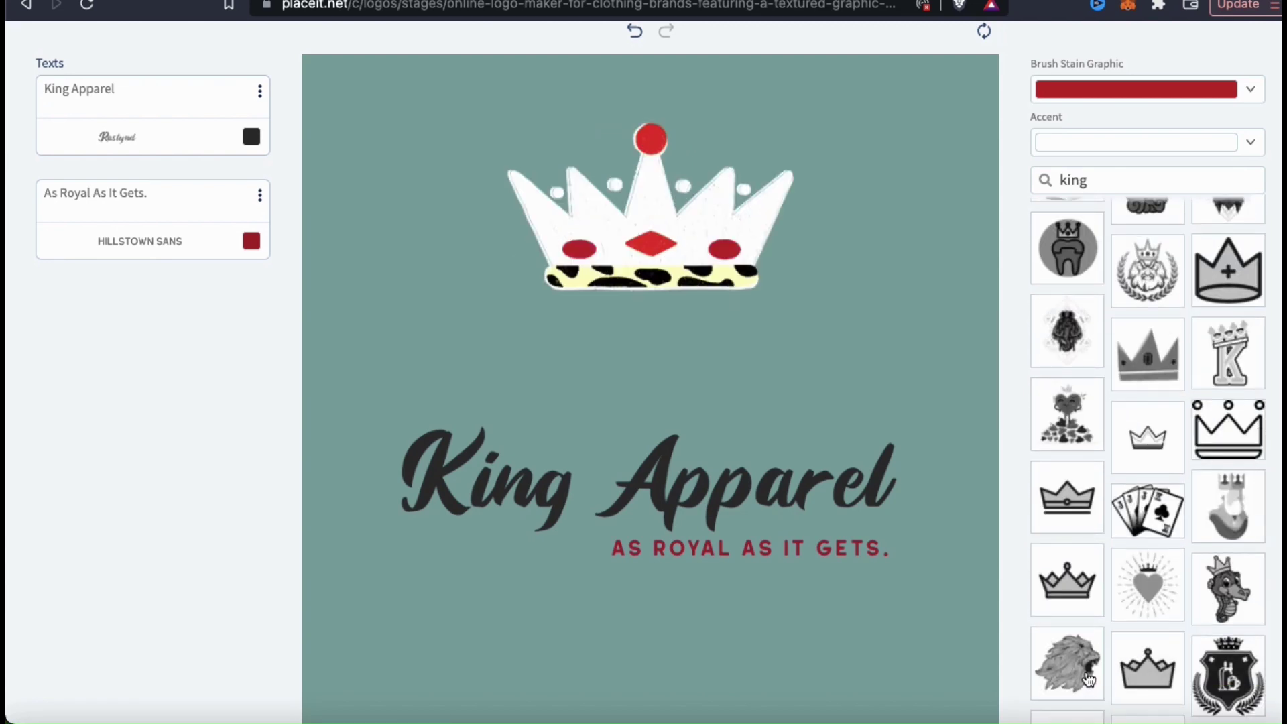
left_click(1089, 665)
Compare the laurel king, red badge and triangle crowns, then settle on the black-and-red outline crown.
left_click(1144, 287)
scroll(1140, 279, "up", 10)
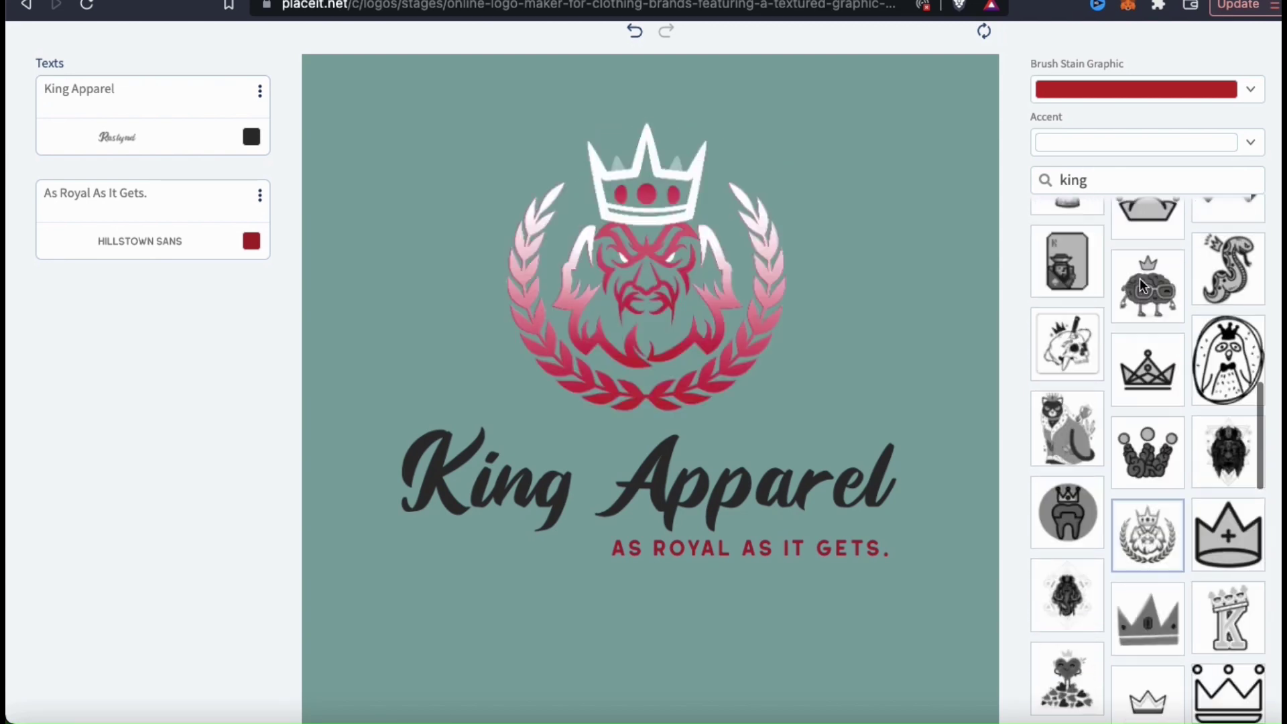
left_click(1067, 252)
scroll(1228, 583, "up", 3)
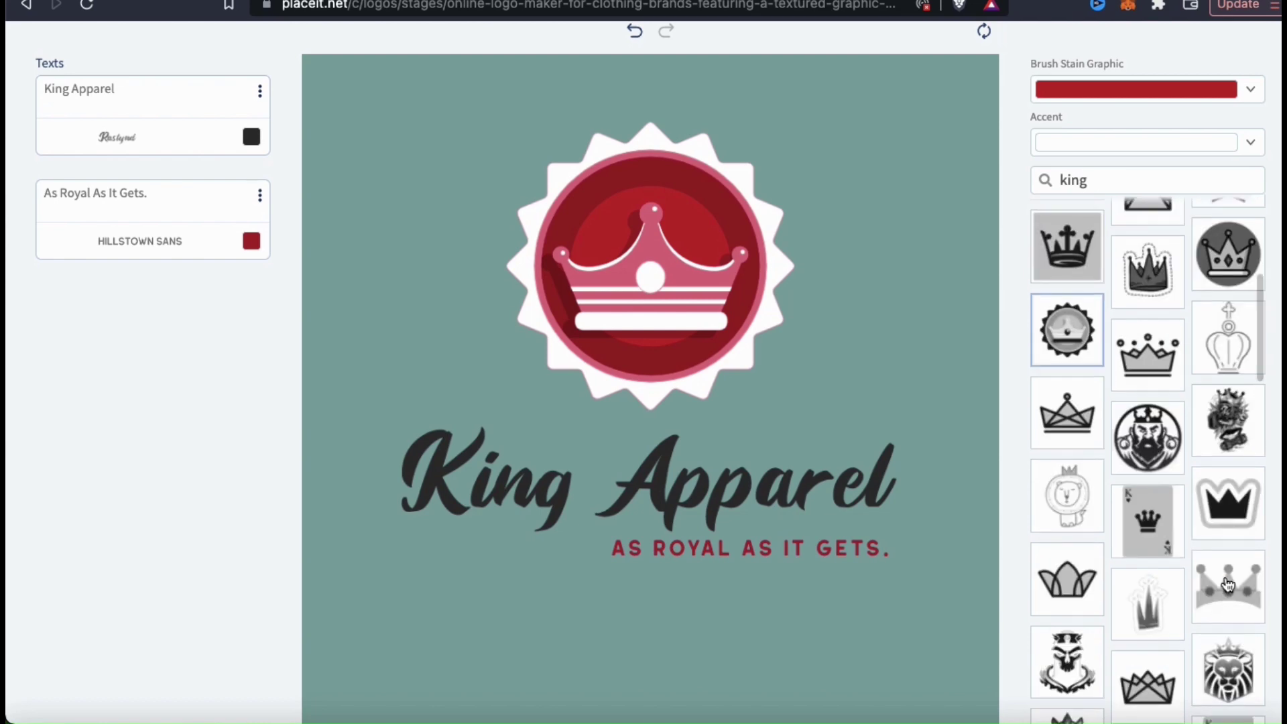
left_click(1223, 436)
scroll(1216, 342, "up", 3)
scroll(1216, 342, "up", 2)
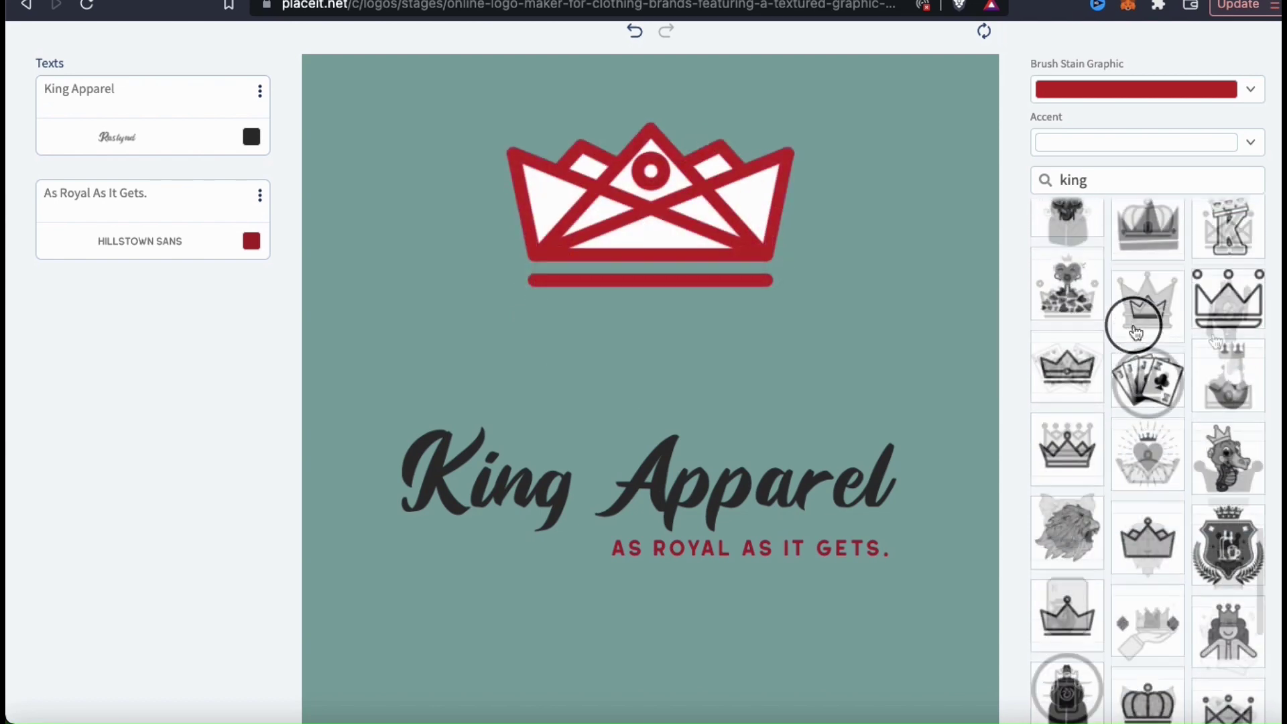
left_click(1138, 334)
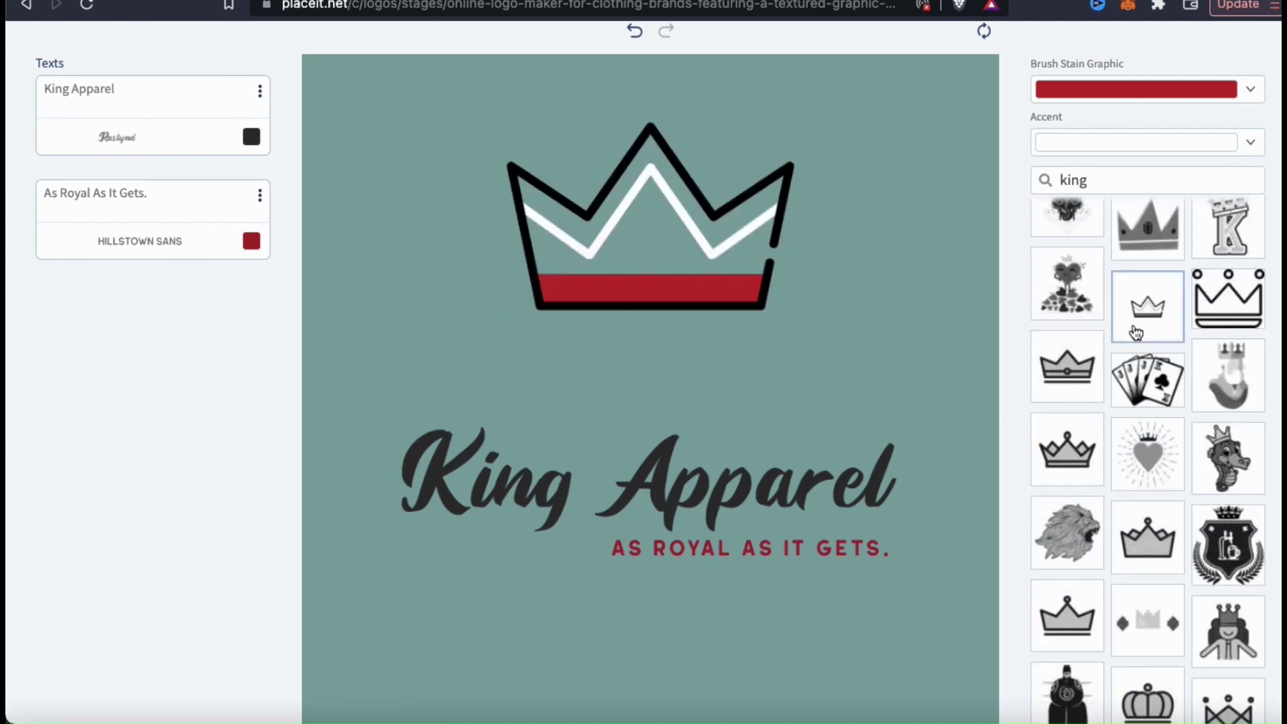
Select the crown on the canvas to bring up its accent colour choices.
left_click(690, 238)
scroll(1232, 147, "up", 1)
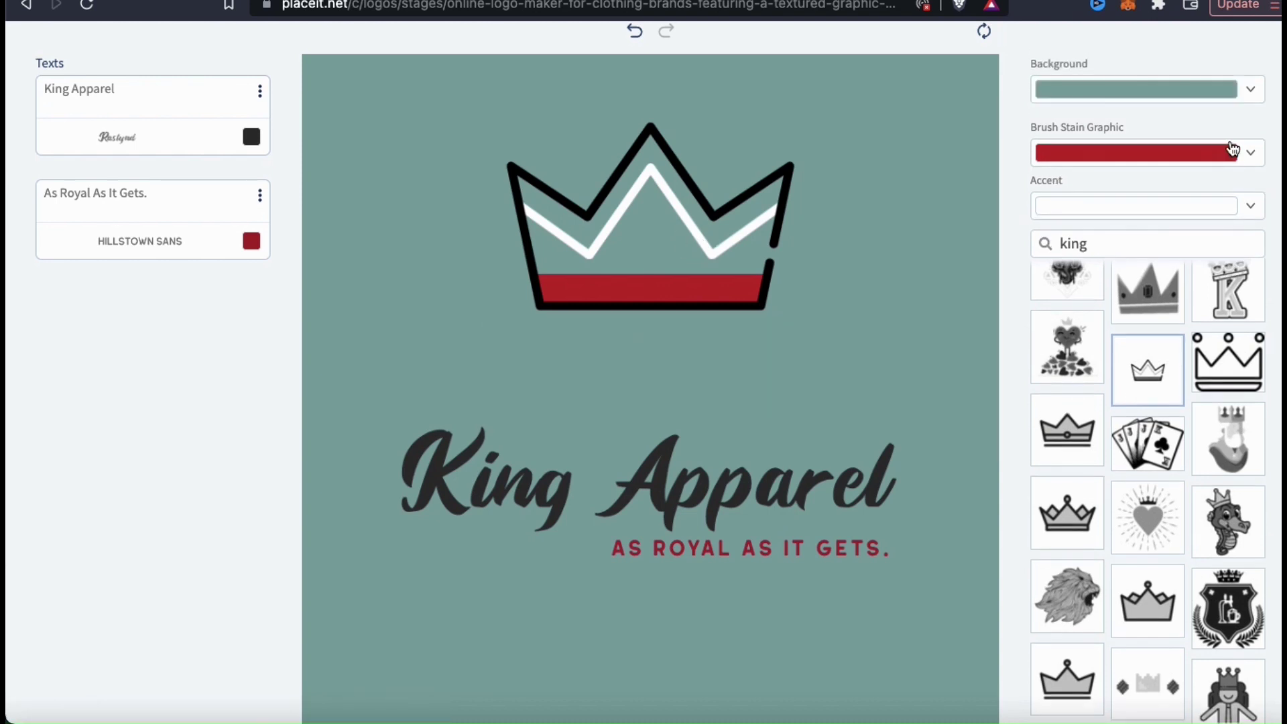
left_click(1251, 210)
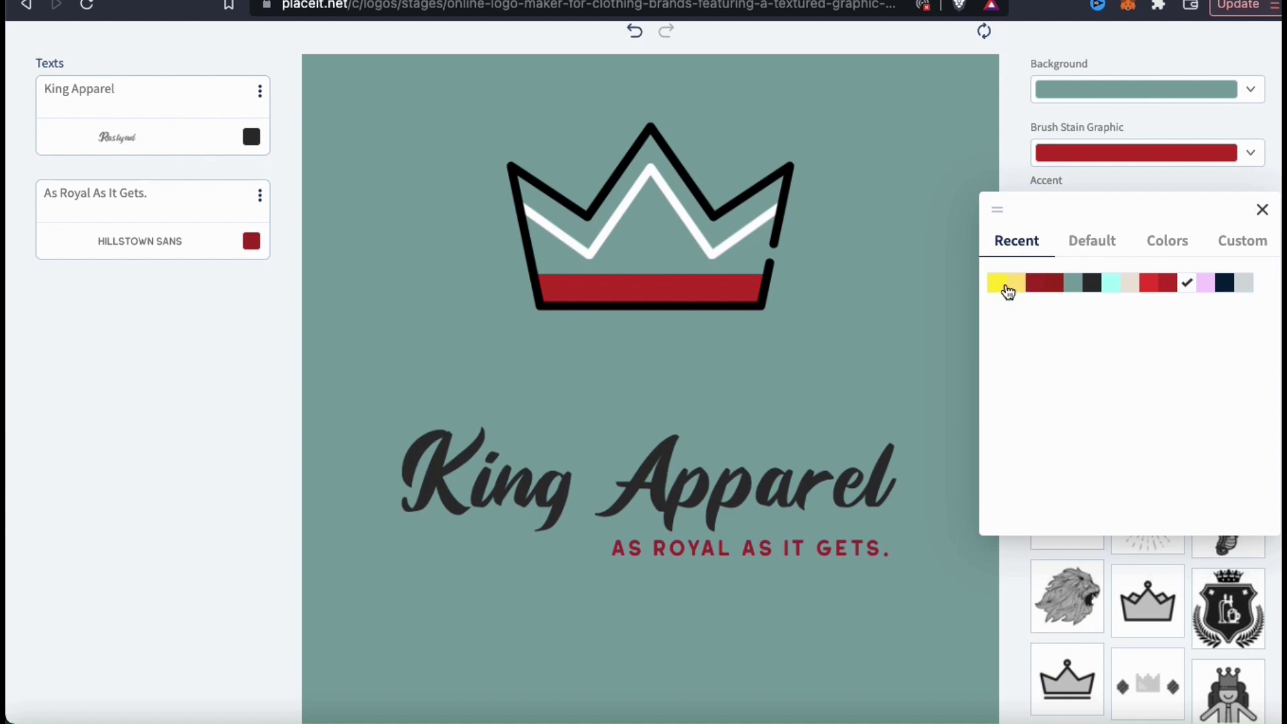
Recolour the crown's zigzag accent from white to a lighter gold.
left_click(1016, 288)
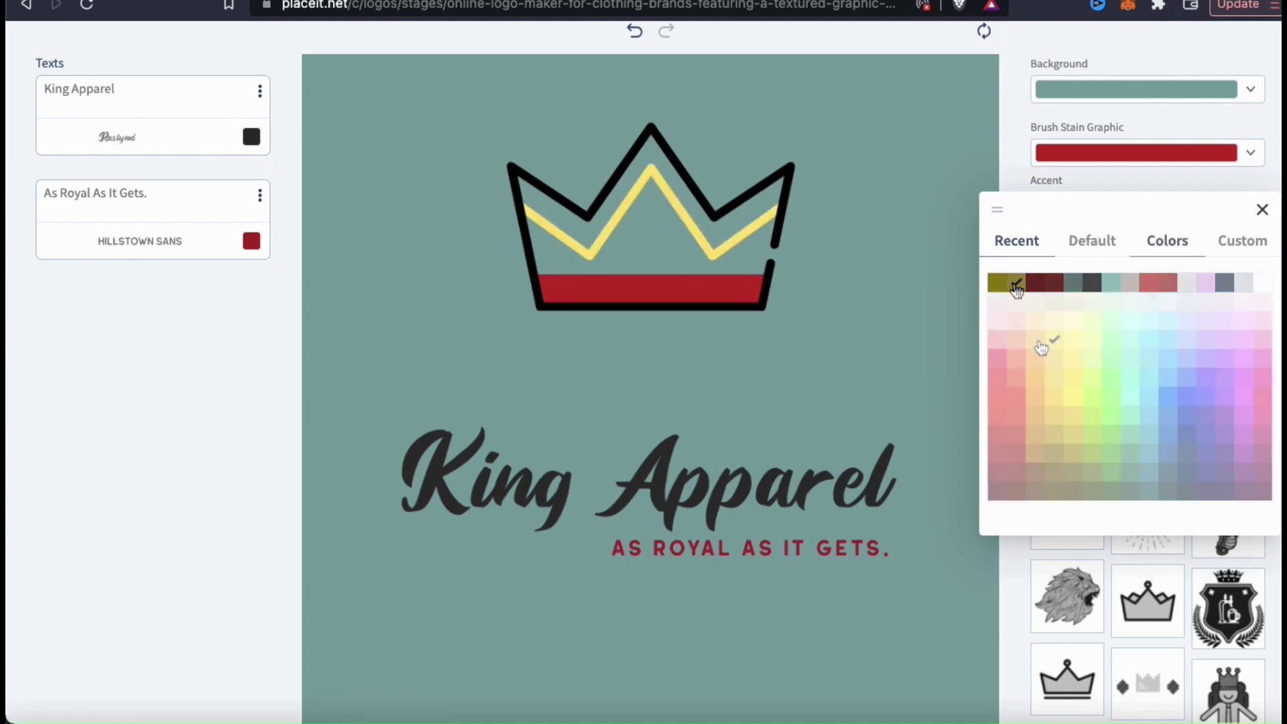
left_click(1038, 343)
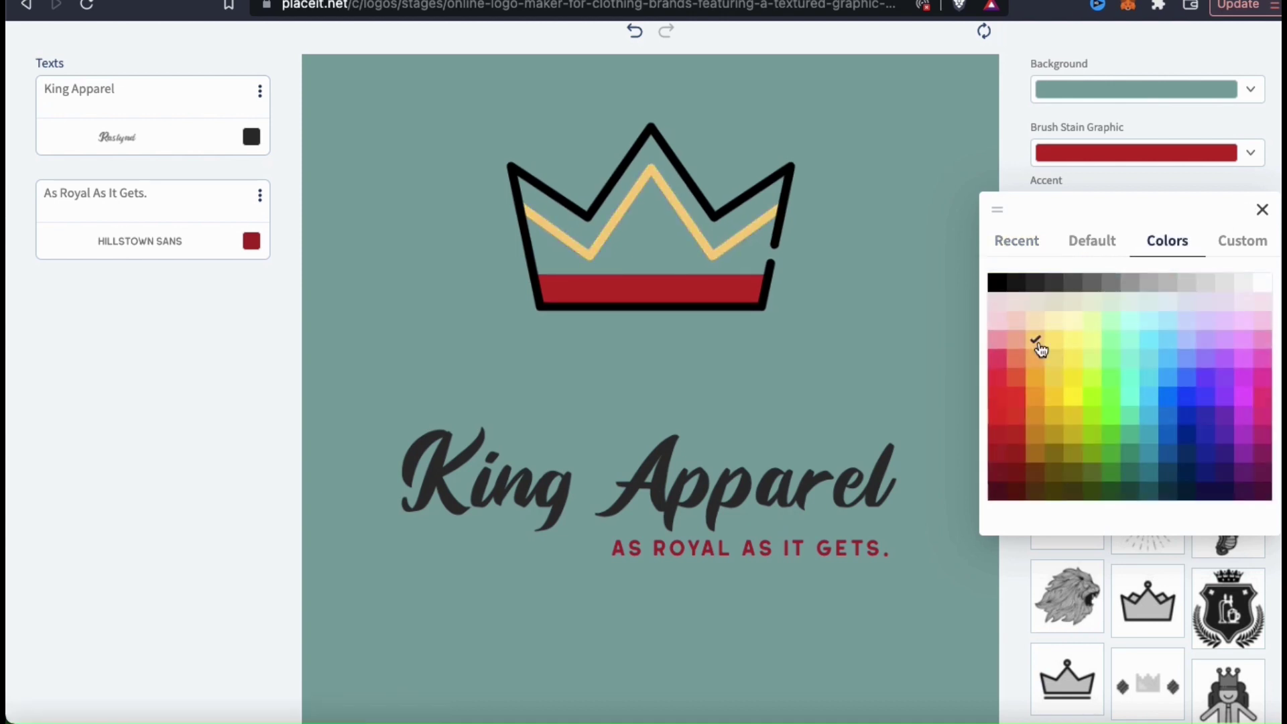
left_click(898, 317)
left_click(768, 292)
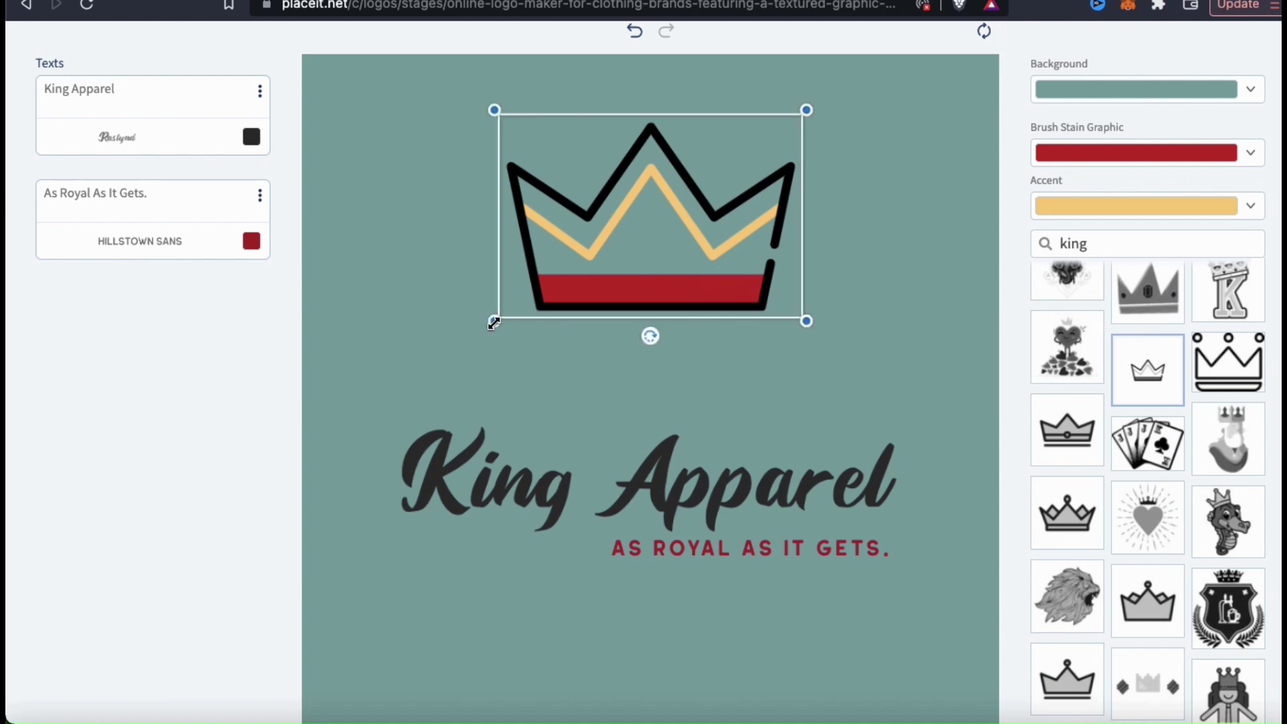
Shrink the crown, move it above King Apparel, and rotate it back upright.
left_click_drag(494, 323, 543, 290)
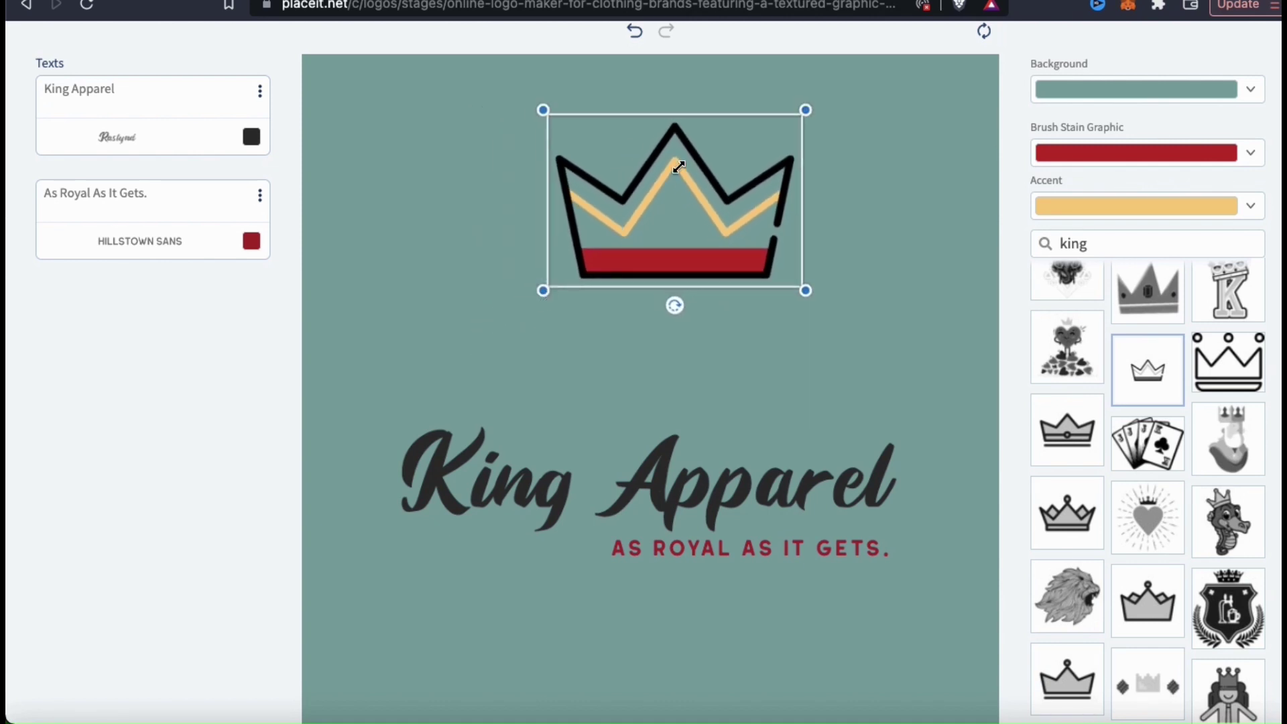
left_click_drag(679, 167, 560, 292)
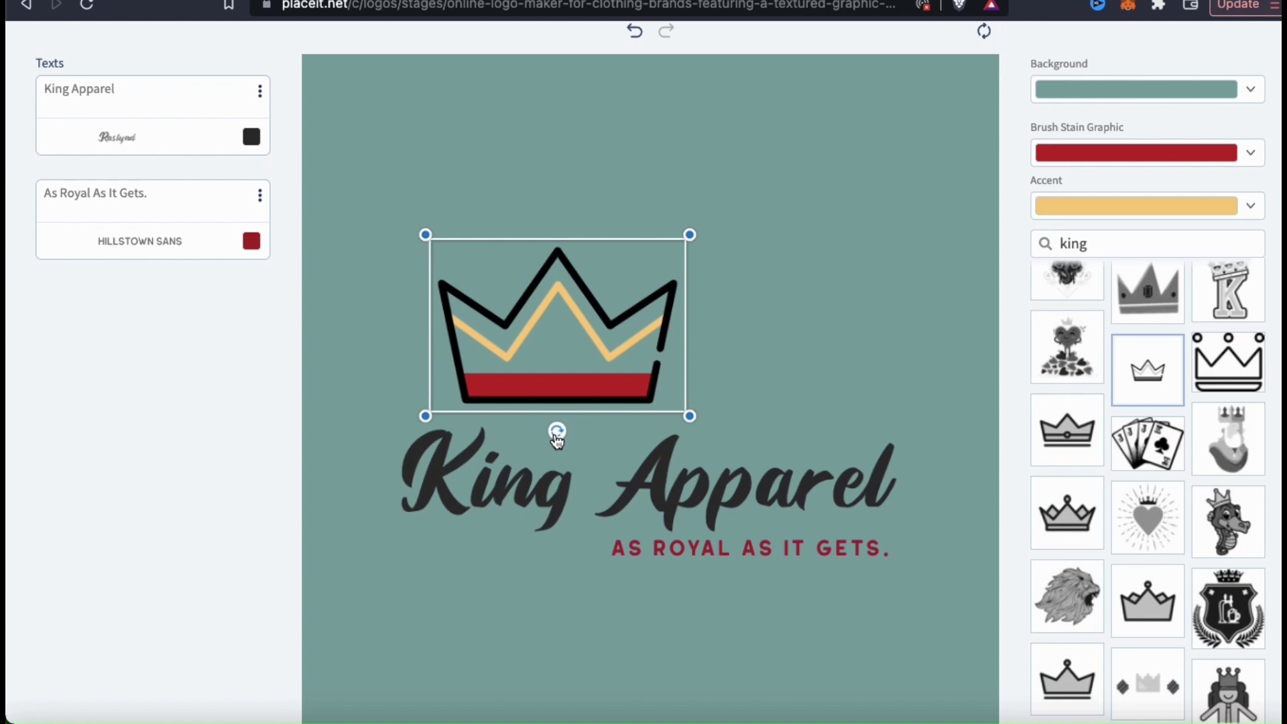
left_click_drag(557, 437, 576, 435)
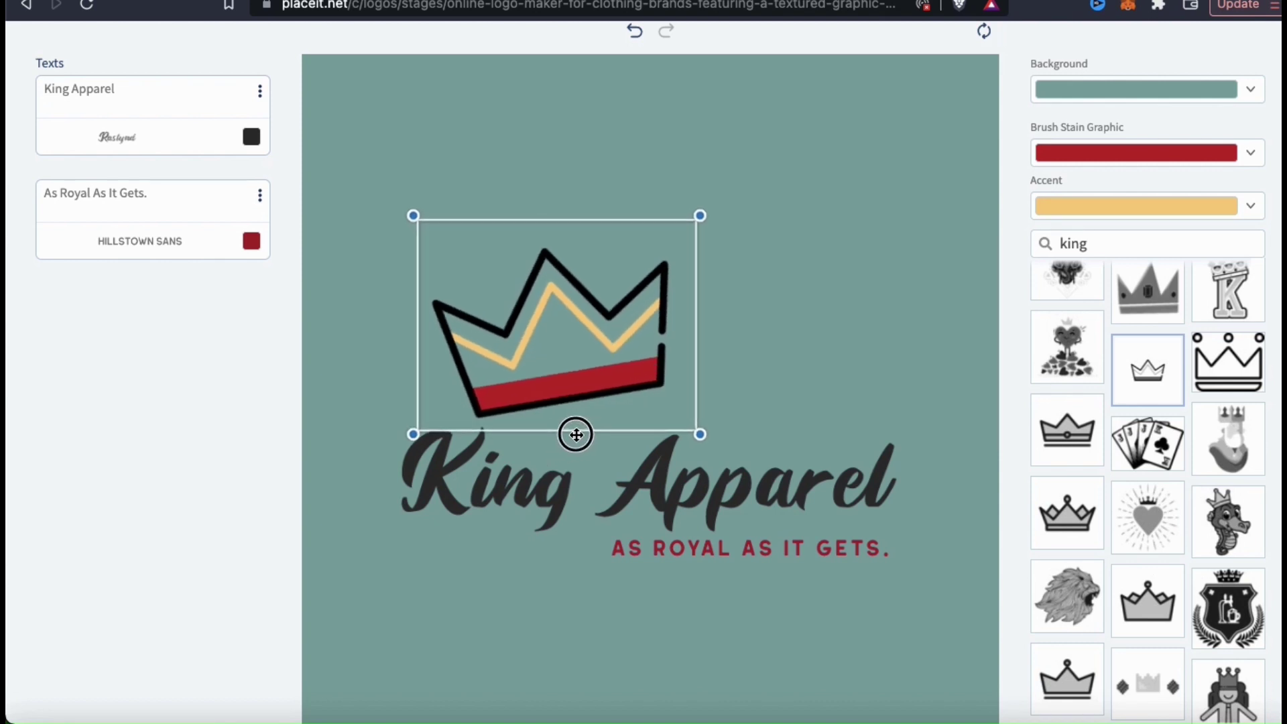
left_click(576, 435)
left_click_drag(574, 353, 602, 373)
left_click(828, 345)
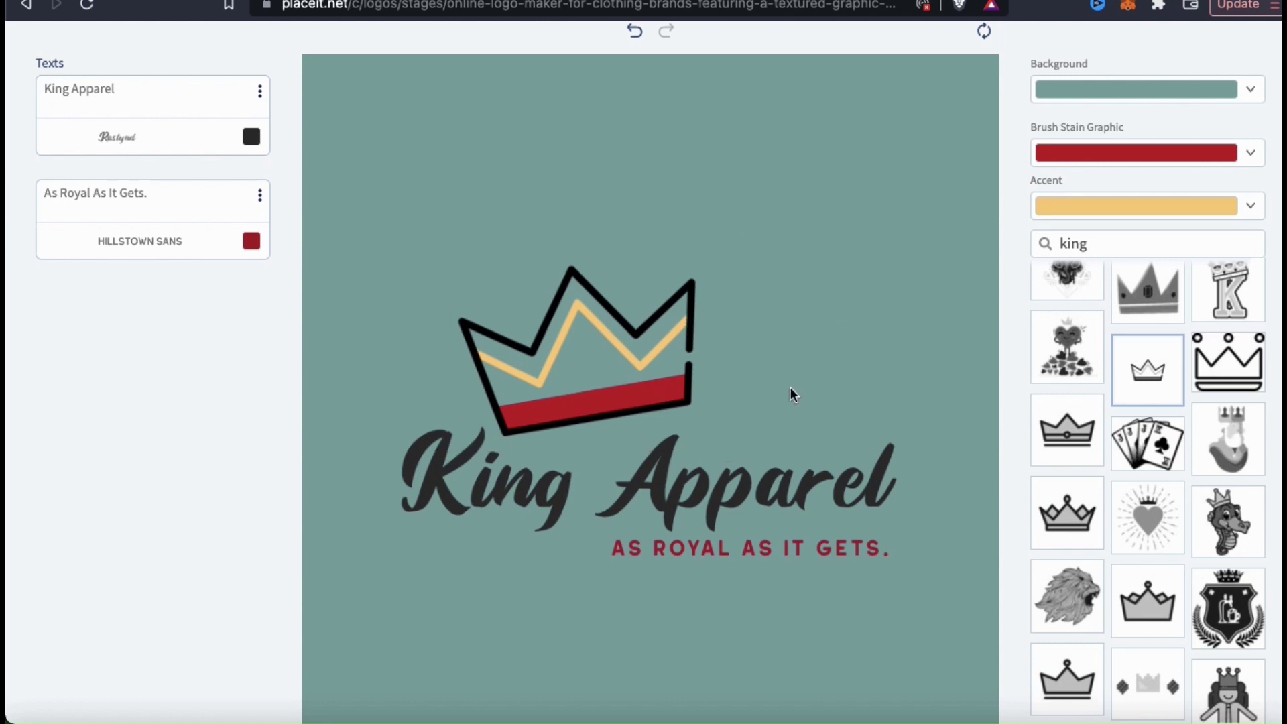
left_click(648, 383)
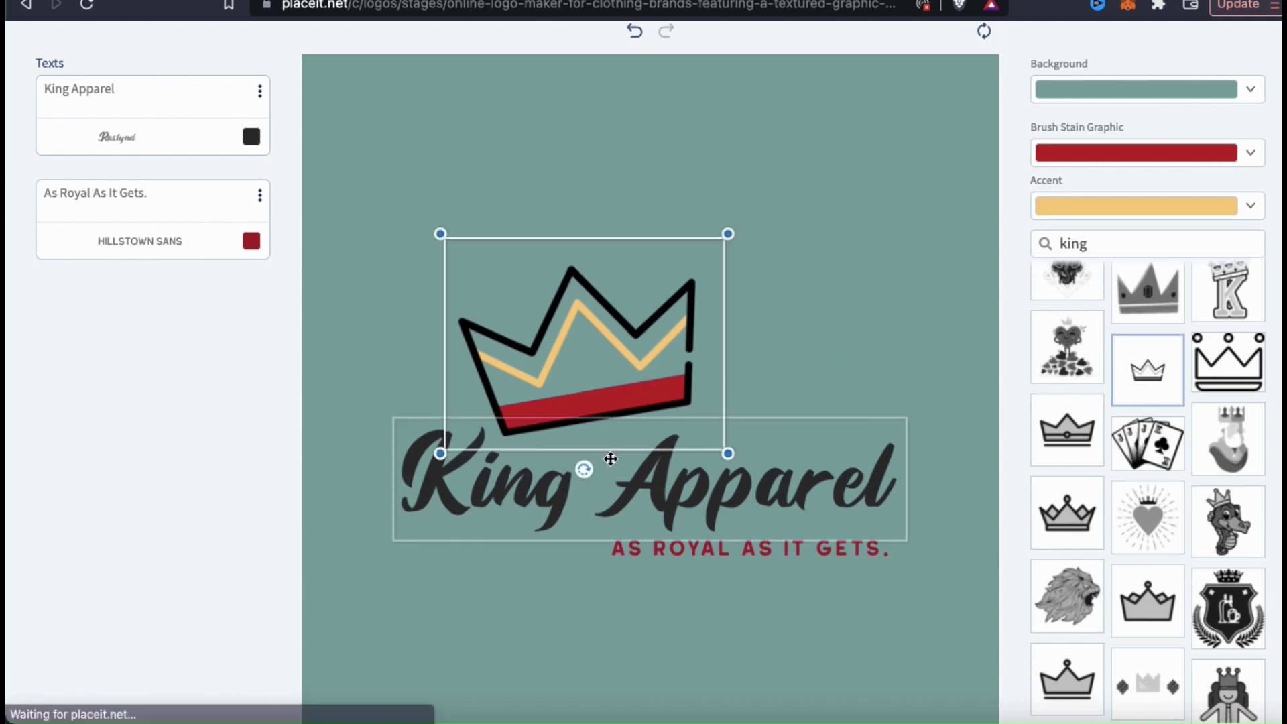
left_click_drag(586, 476, 560, 466)
Place the crown on the left with King Apparel and the tagline beside it.
left_click_drag(591, 337, 473, 342)
left_click_drag(592, 488, 649, 331)
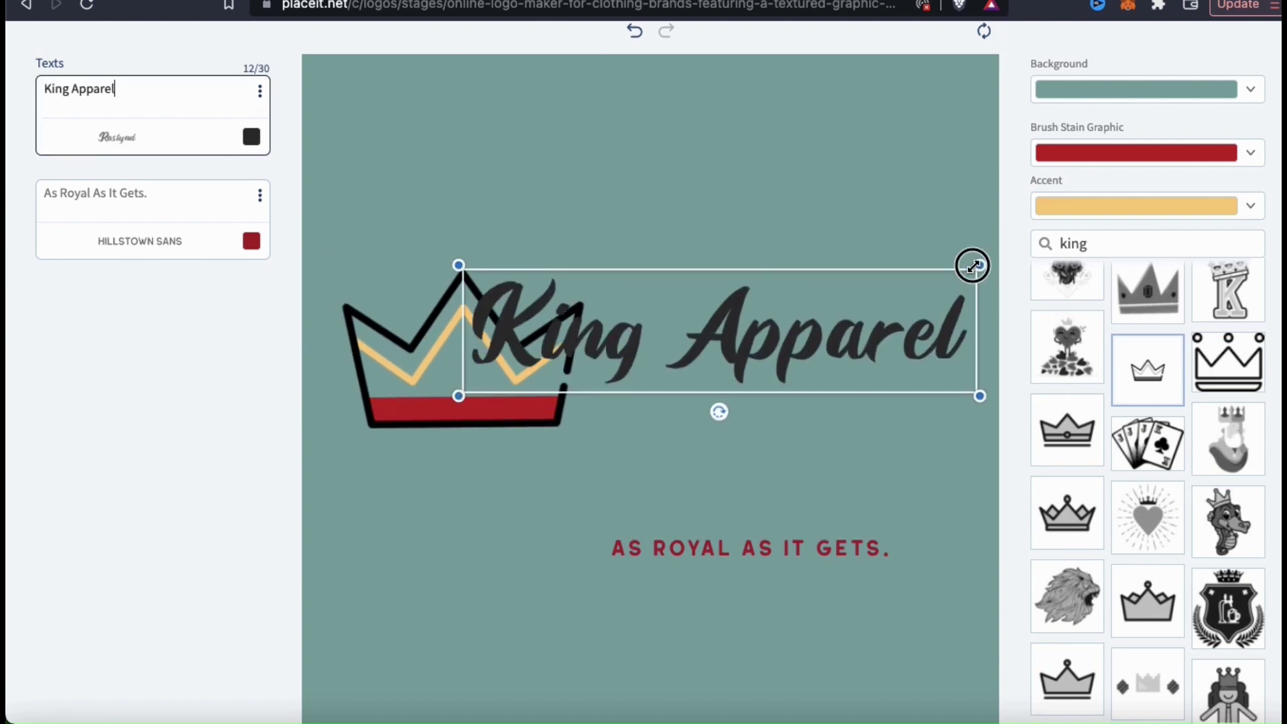
left_click_drag(971, 264, 931, 294)
left_click_drag(425, 374, 385, 373)
left_click_drag(750, 548, 707, 395)
left_click_drag(429, 361, 480, 367)
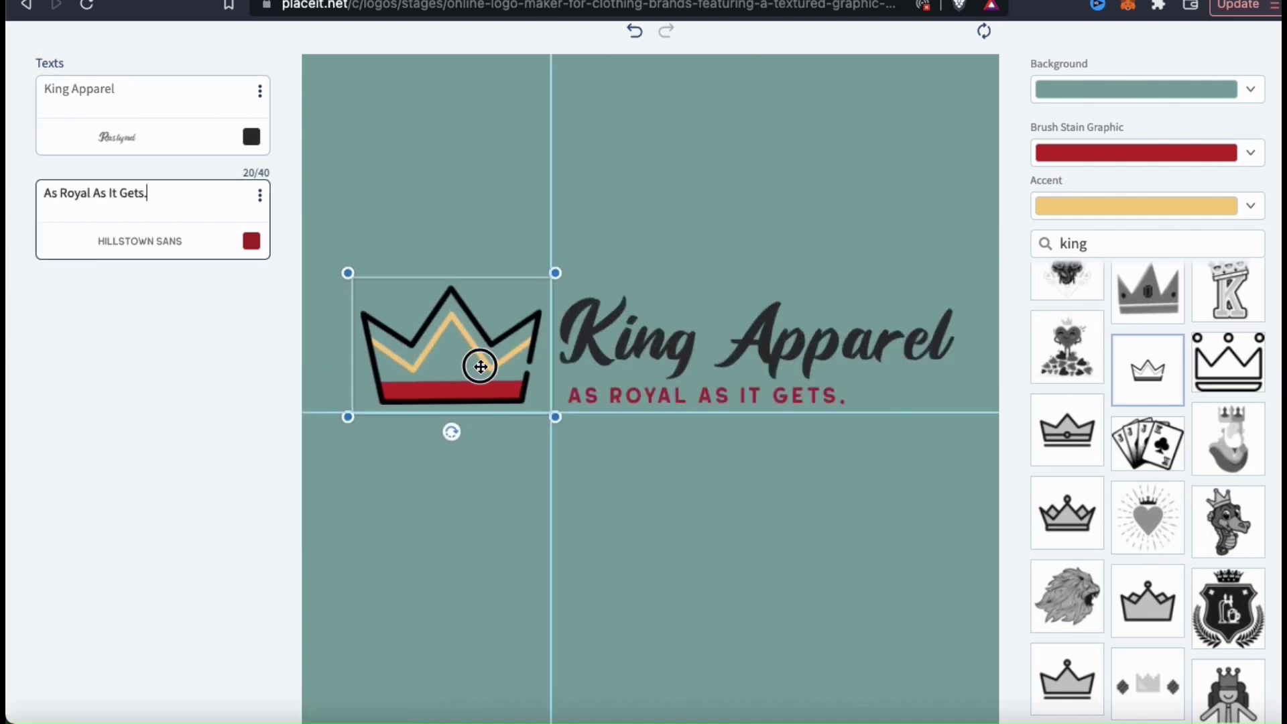
left_click(700, 565)
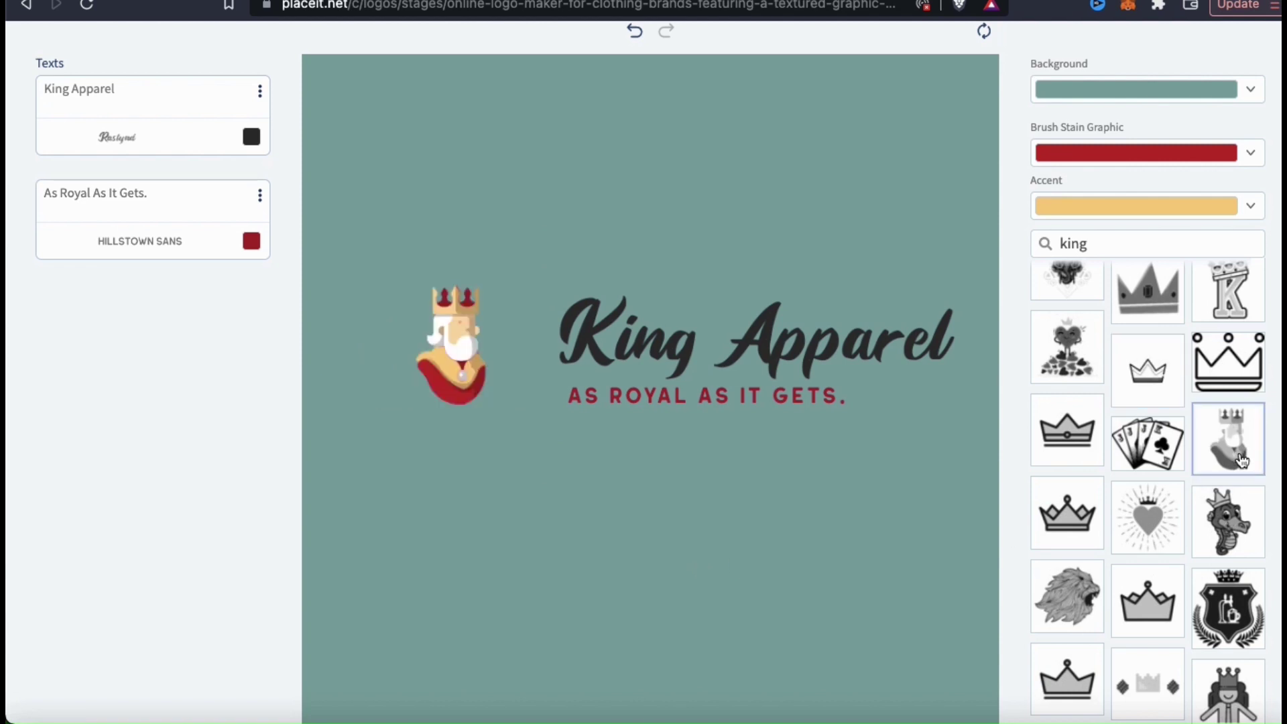
Try a red-and-yellow crown and a crowned lion, then use the crown in a red circle.
scroll(1242, 460, "down", 5)
left_click(1069, 508)
scroll(1073, 456, "down", 2)
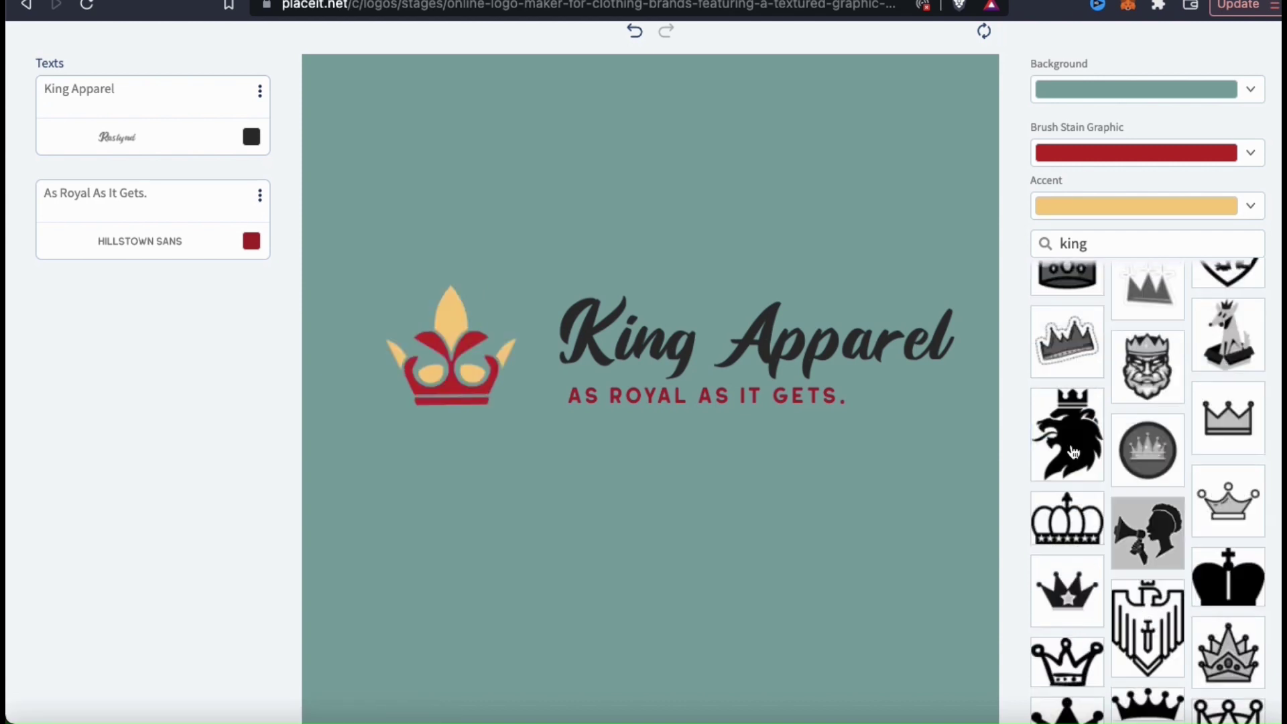
left_click(1073, 453)
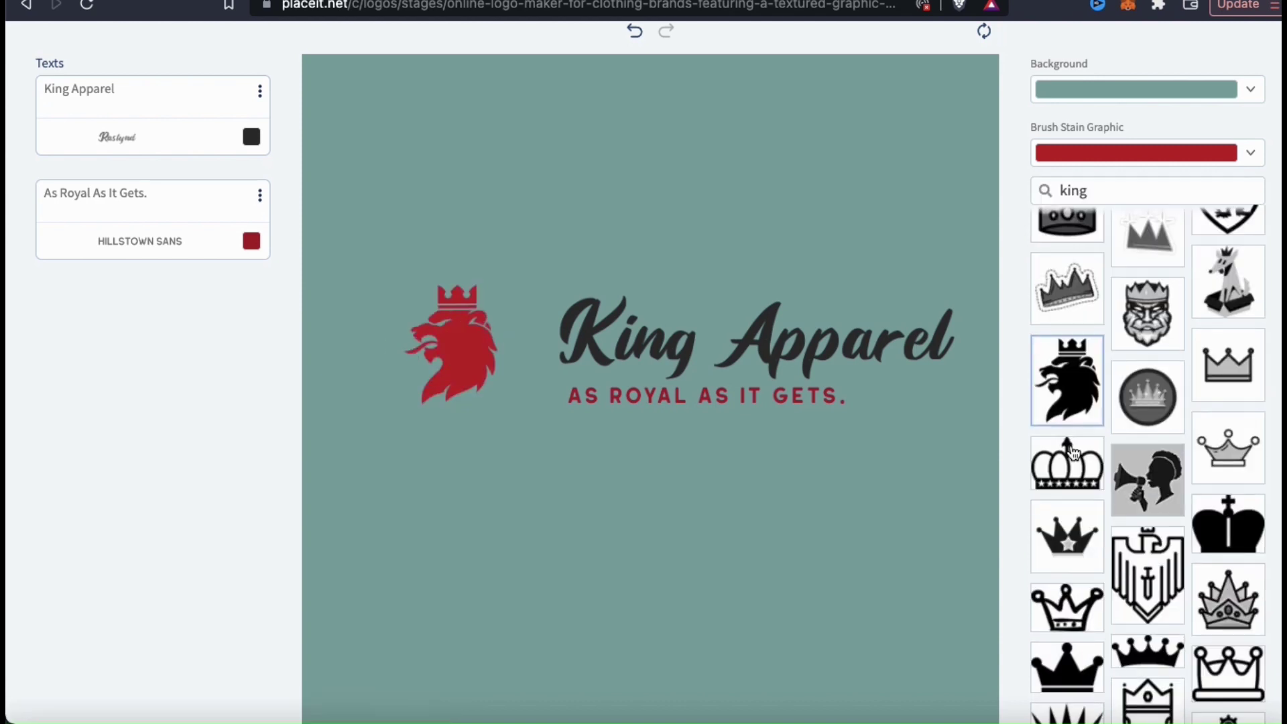
left_click(1171, 401)
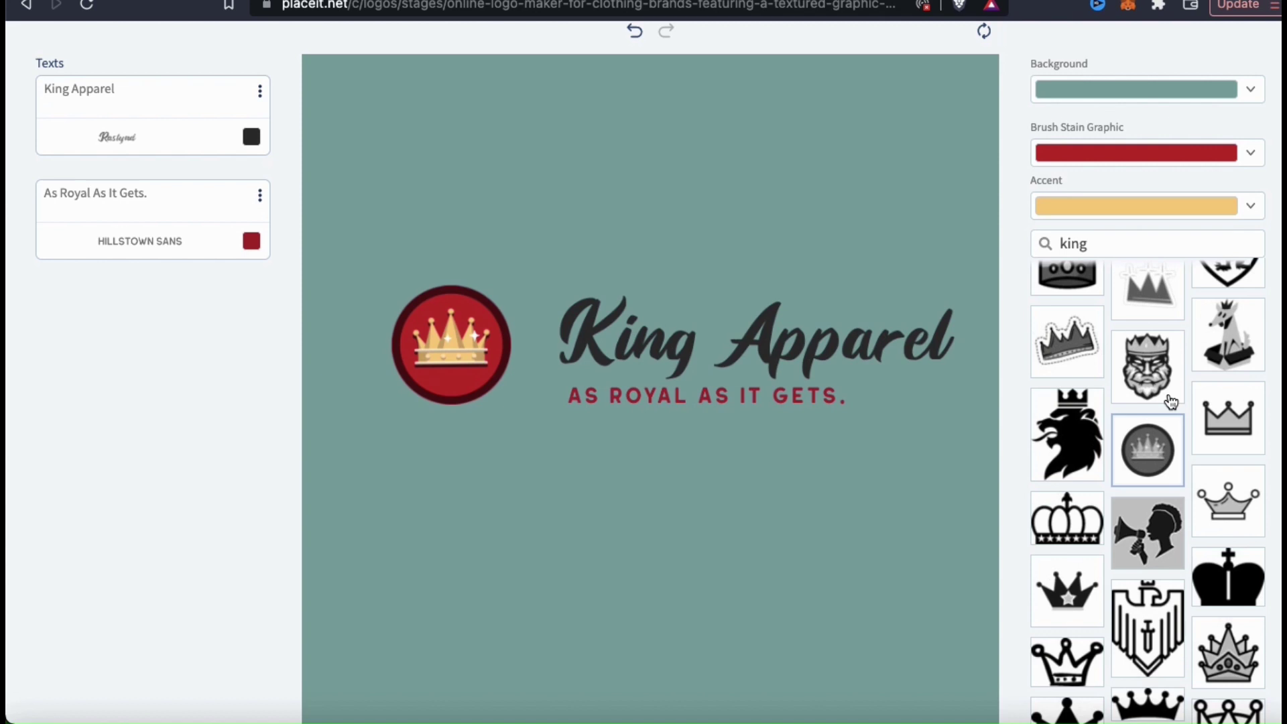
Enlarge the red crown circle and realign King Apparel and the tagline beside it.
left_click(450, 345)
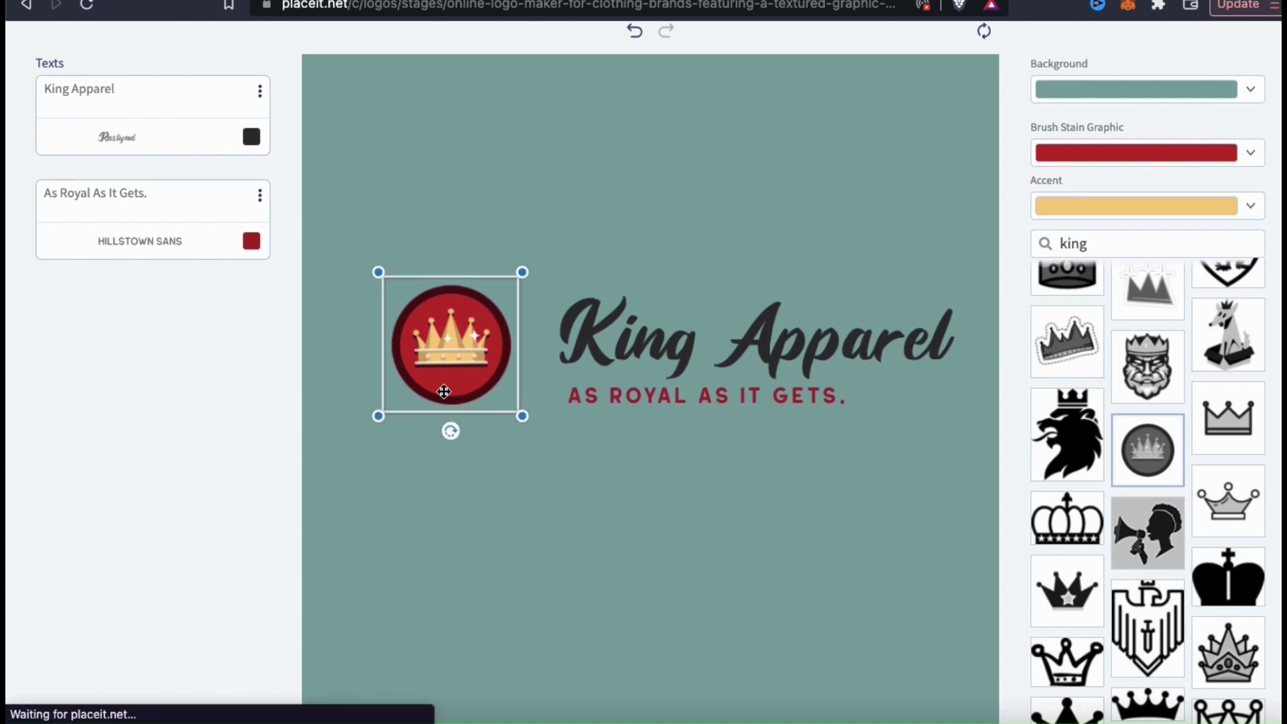
left_click_drag(520, 414, 550, 421)
left_click_drag(470, 335, 457, 330)
left_click_drag(605, 315, 589, 315)
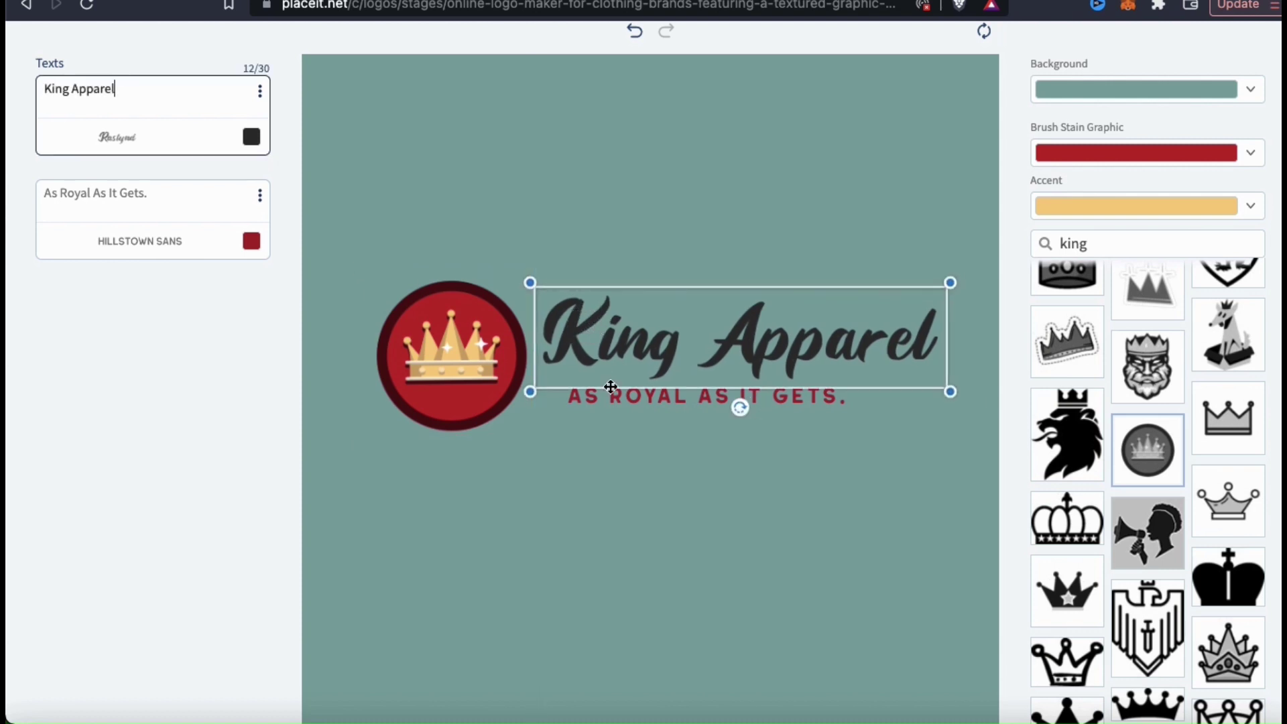
left_click_drag(616, 401, 705, 399)
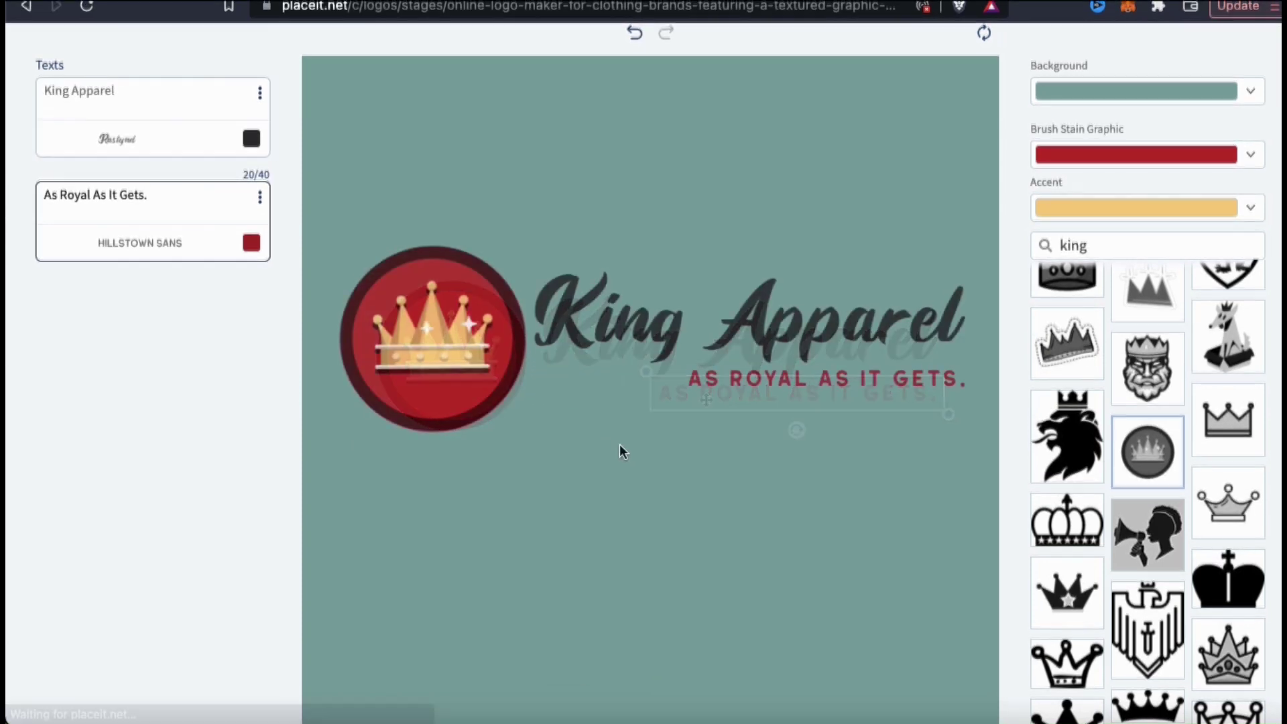
left_click(738, 472)
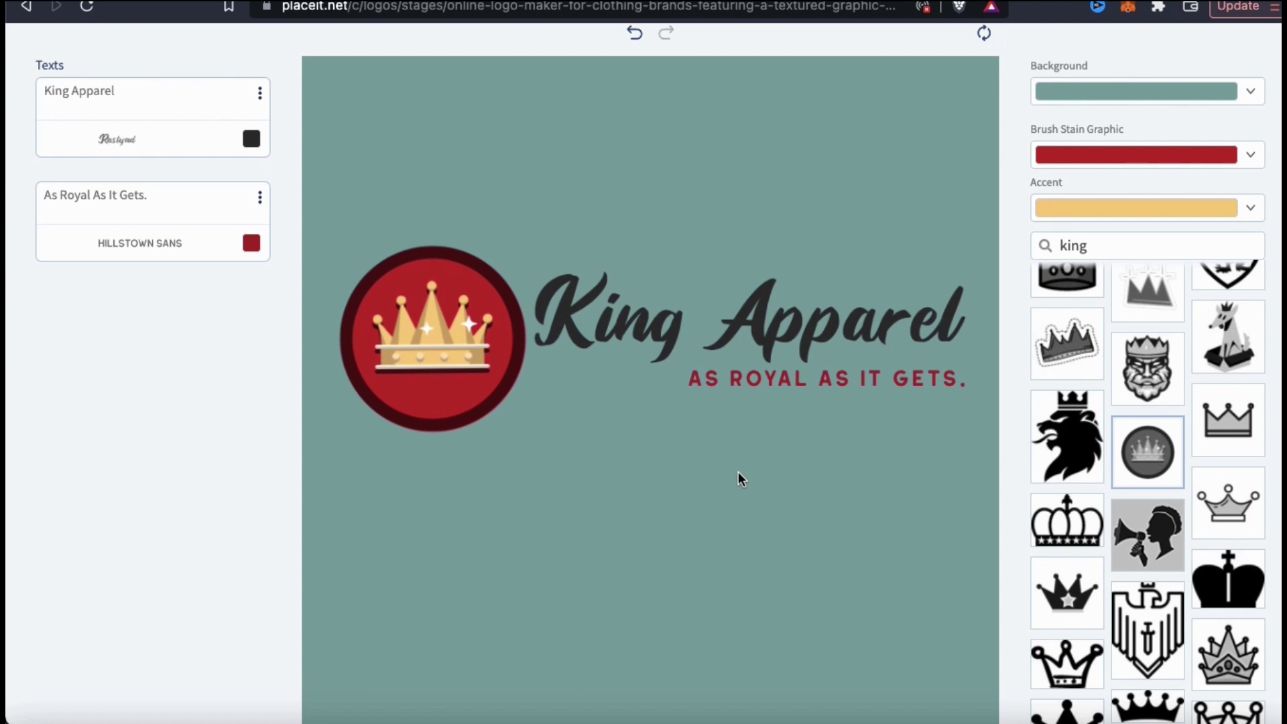
Replace the teal logo background with the transparent swatch from the Colors grid.
scroll(738, 472, "up", 3)
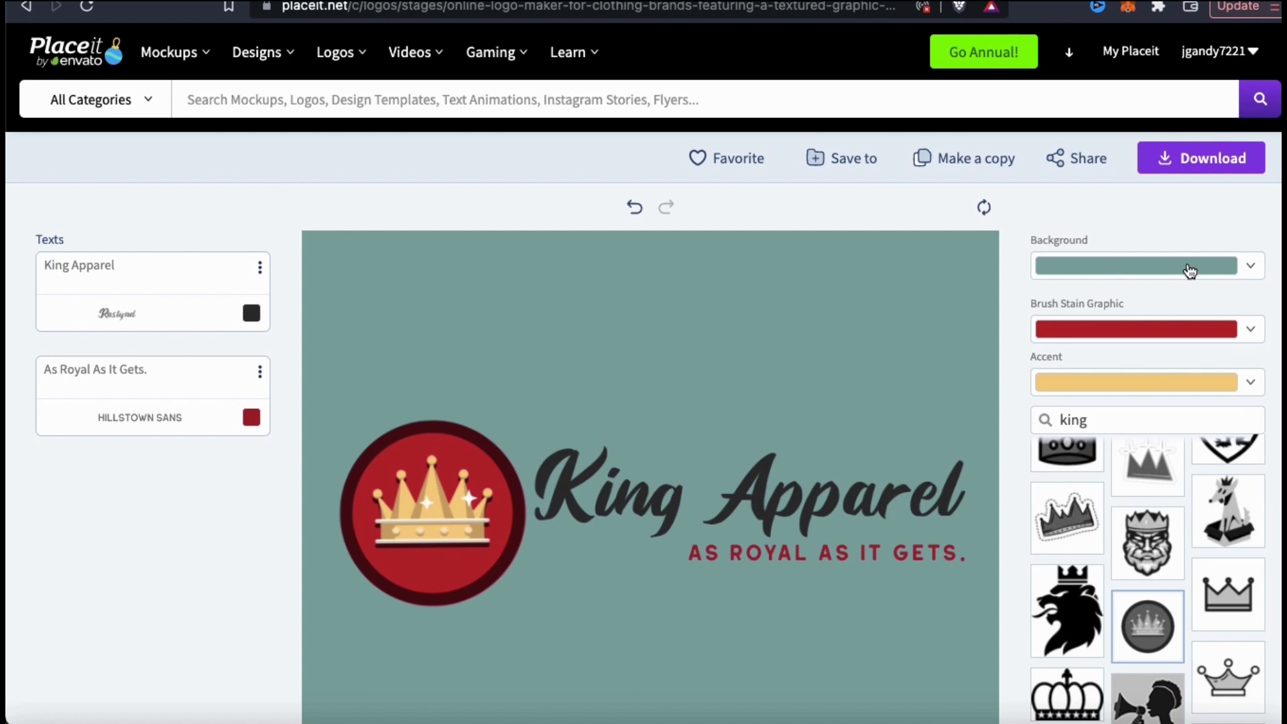
left_click(1244, 270)
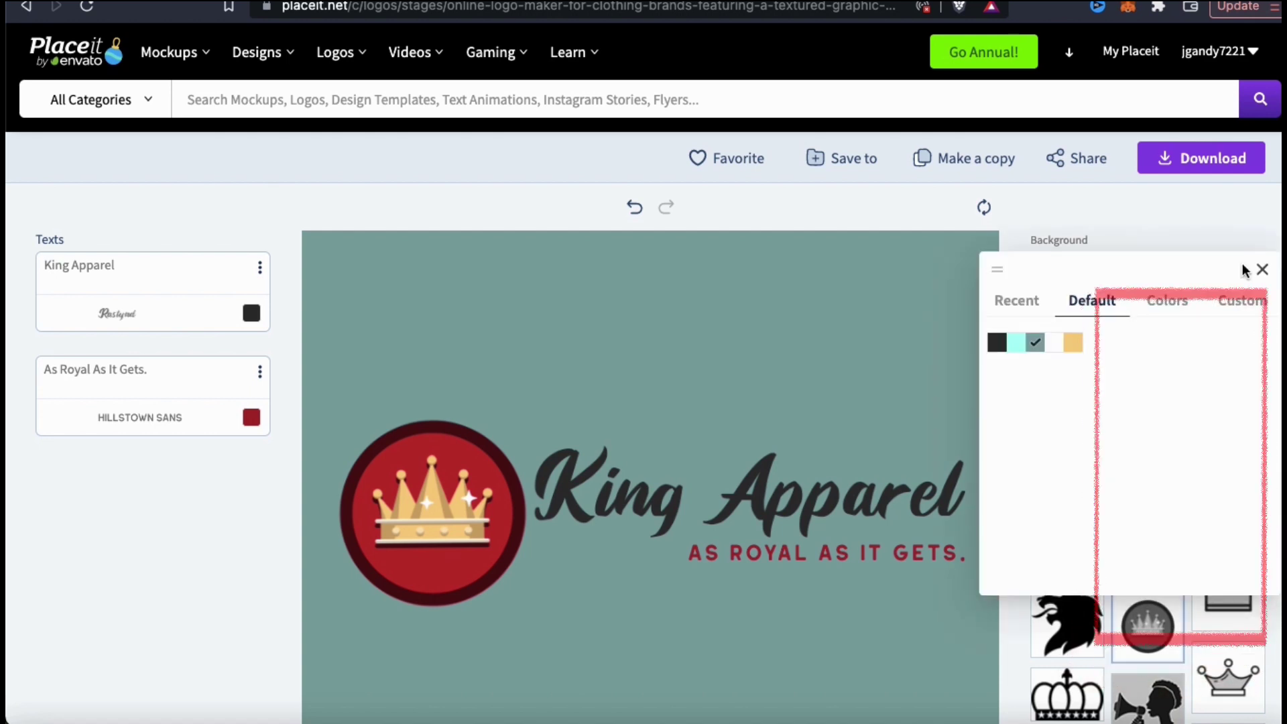
left_click(1180, 303)
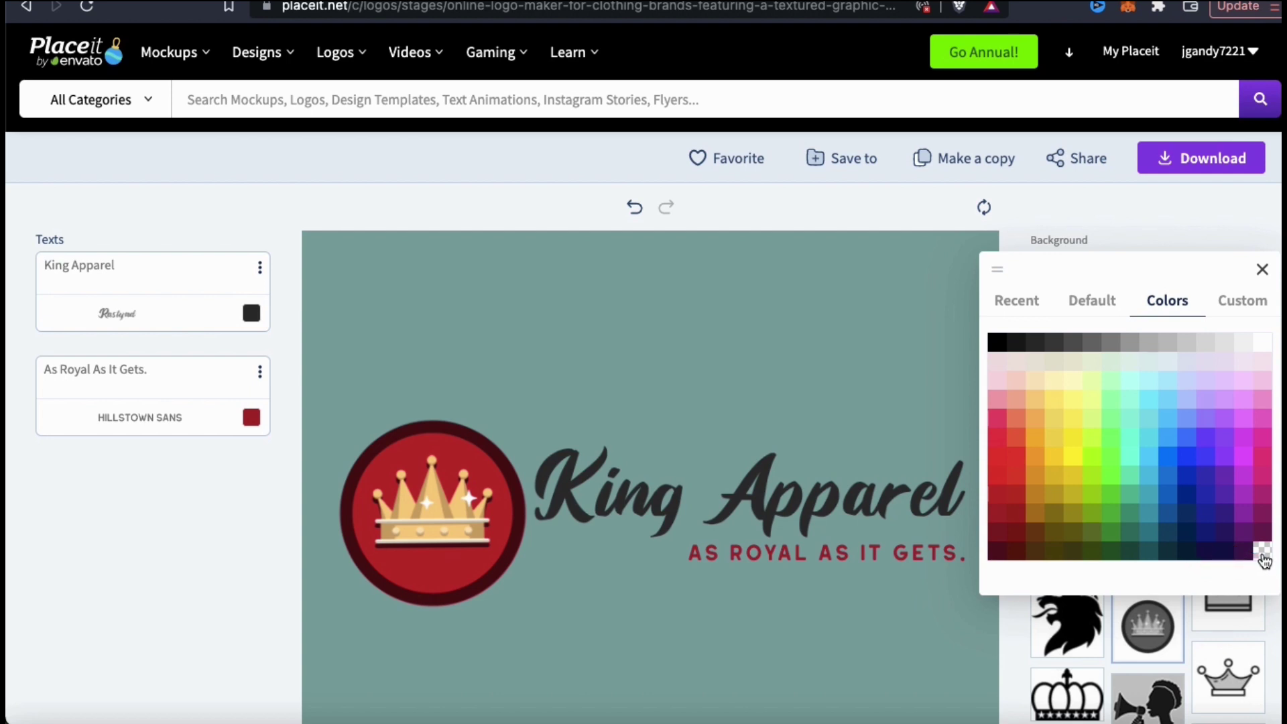
left_click(1262, 554)
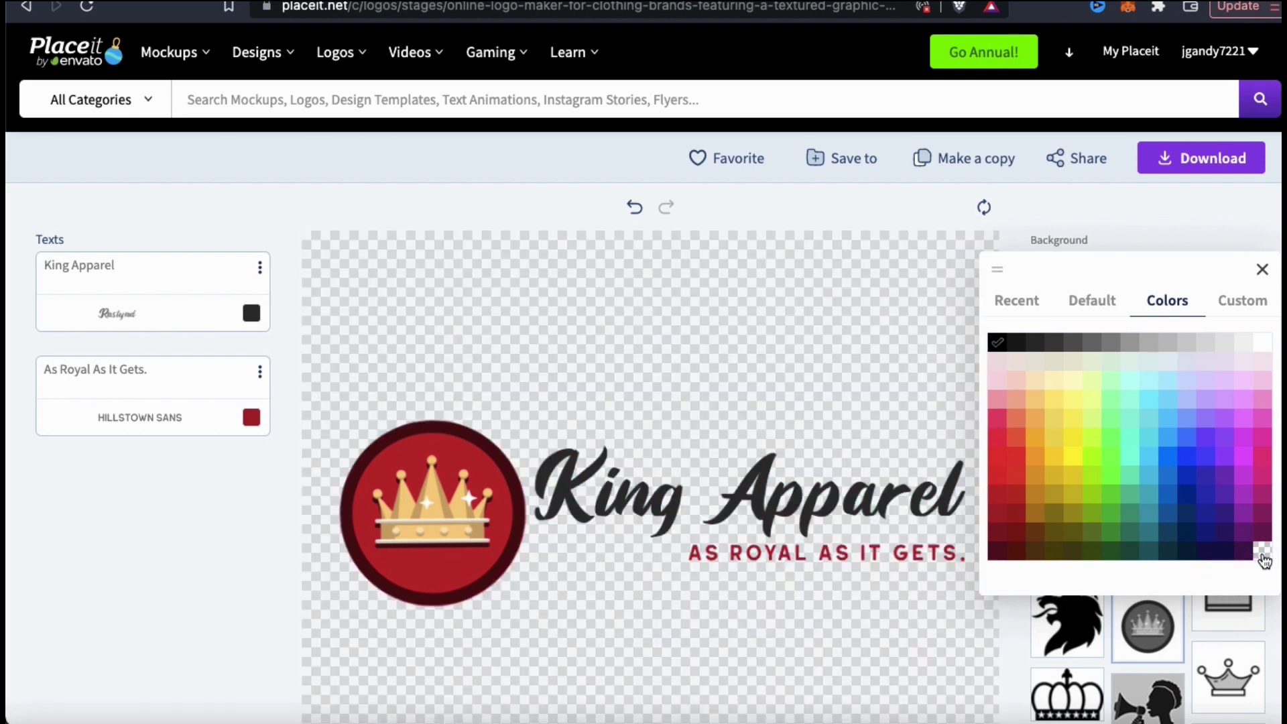
left_click(896, 409)
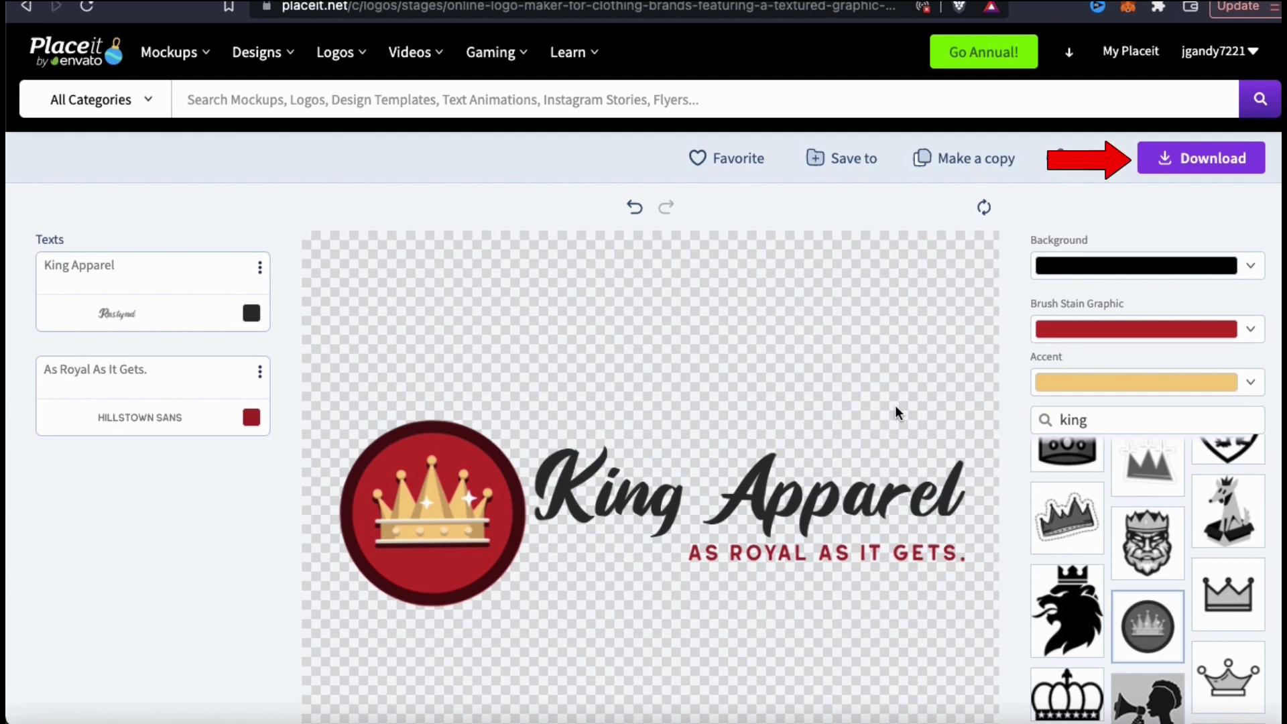
Download the transparent King Apparel logo file from My Downloads.
left_click(1185, 158)
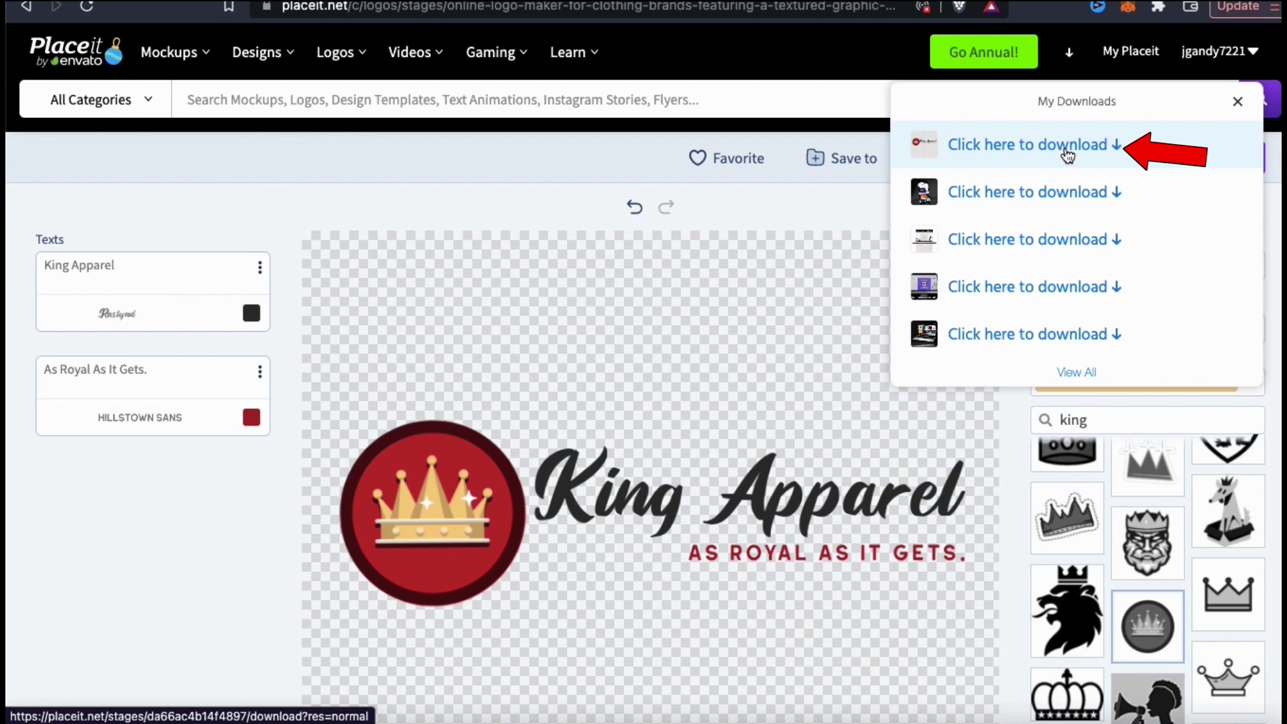
left_click(1029, 155)
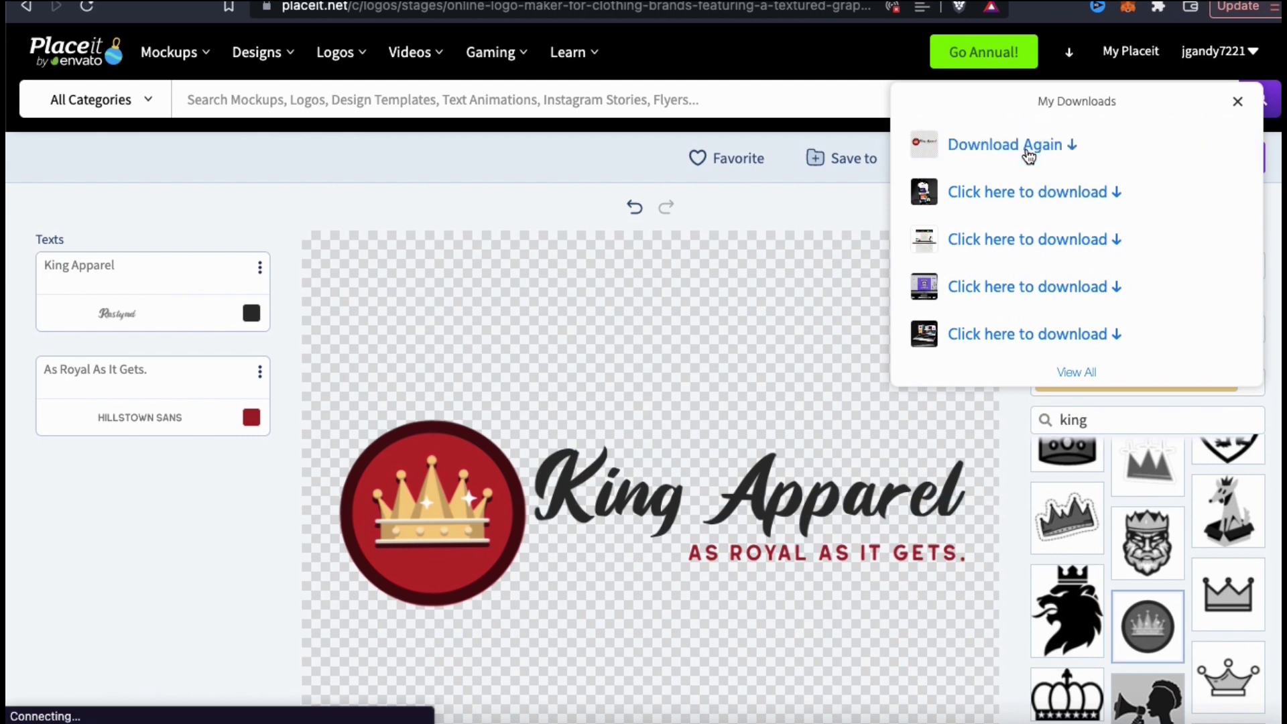